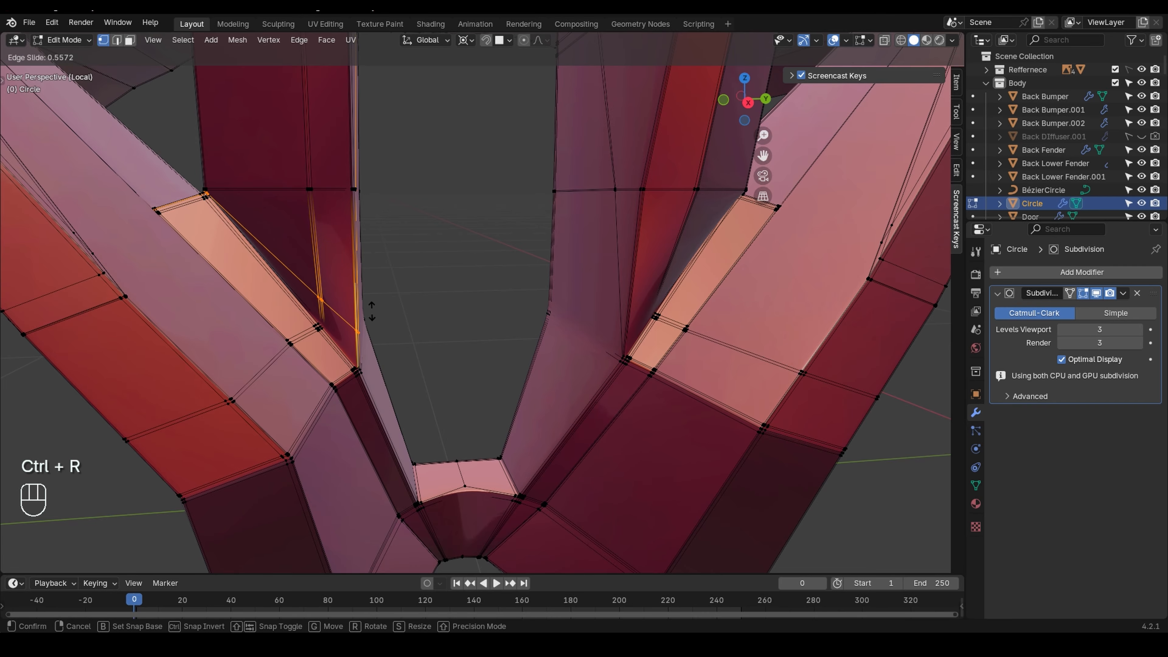
left_click(376, 341)
key("ctrl+r")
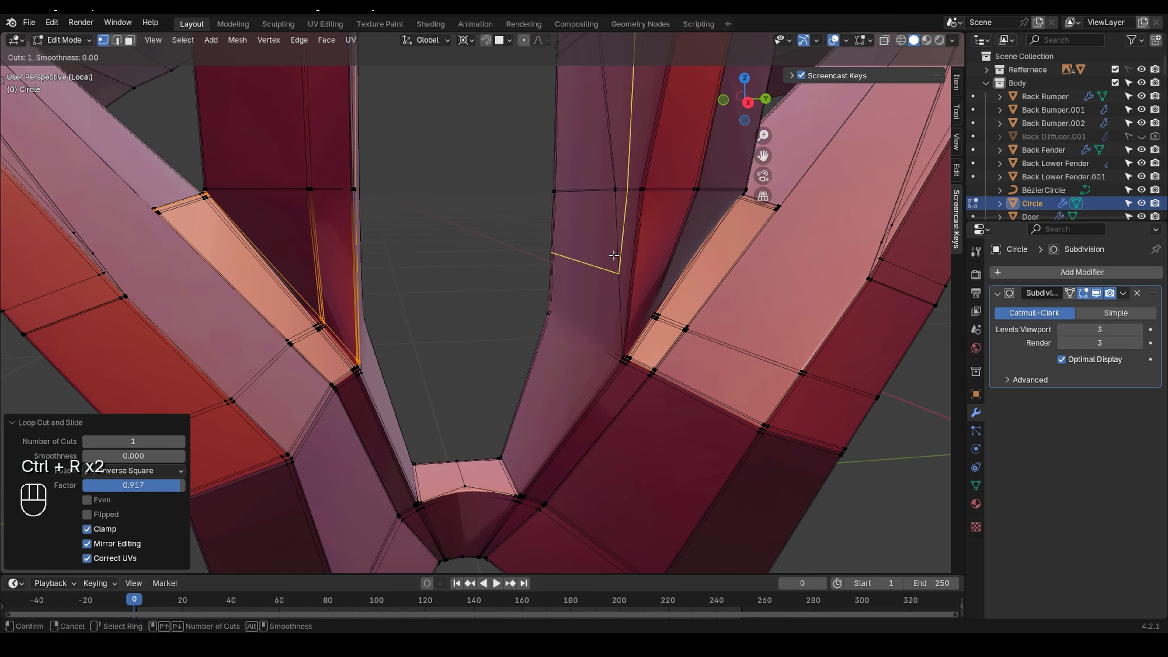
key("ctrl+z")
key("ctrl+r")
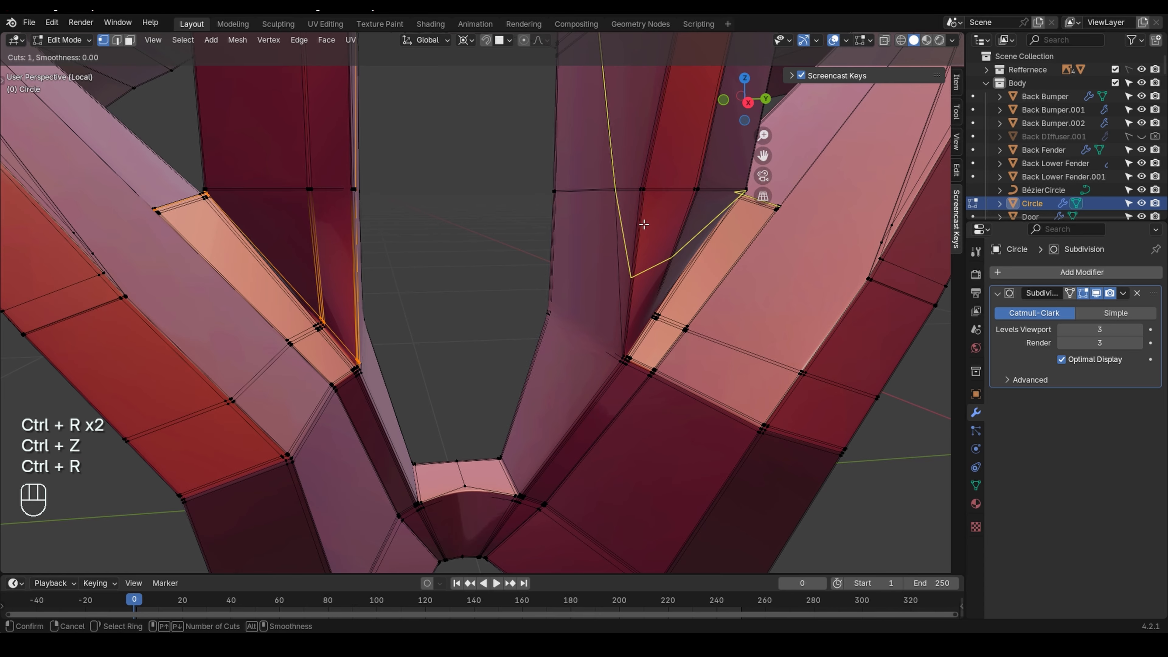
left_click(635, 271)
left_click(634, 279)
key("ctrl+z")
key("ctrl+z")
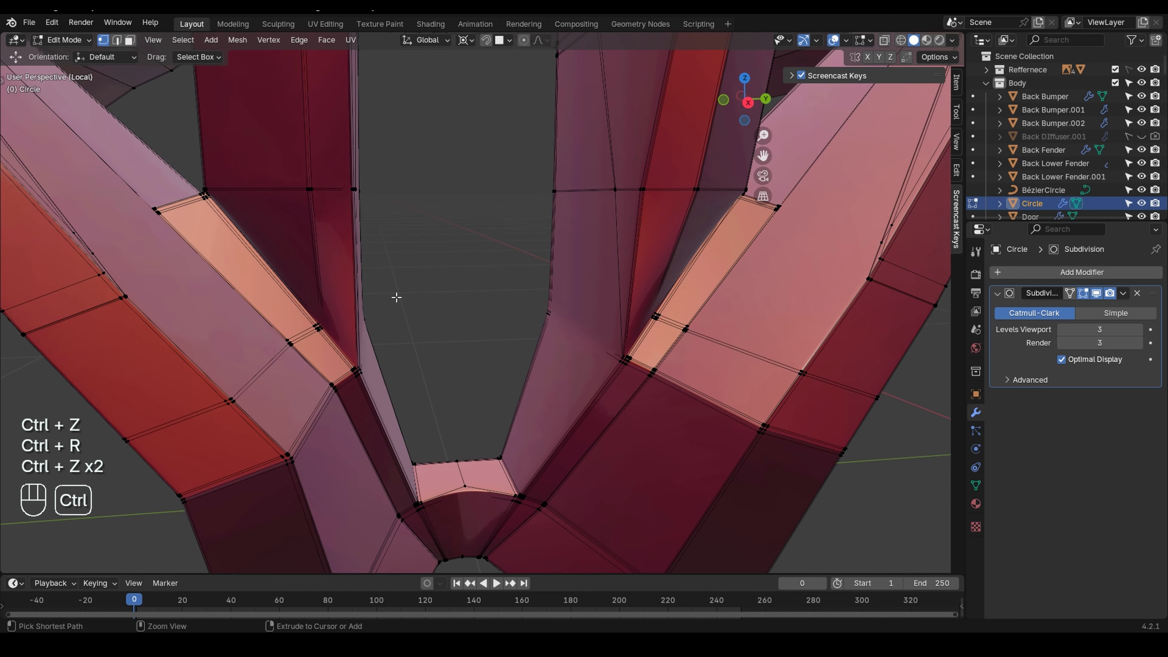
middle_click_drag(397, 297, 332, 276)
key("ctrl+r")
left_click(316, 268)
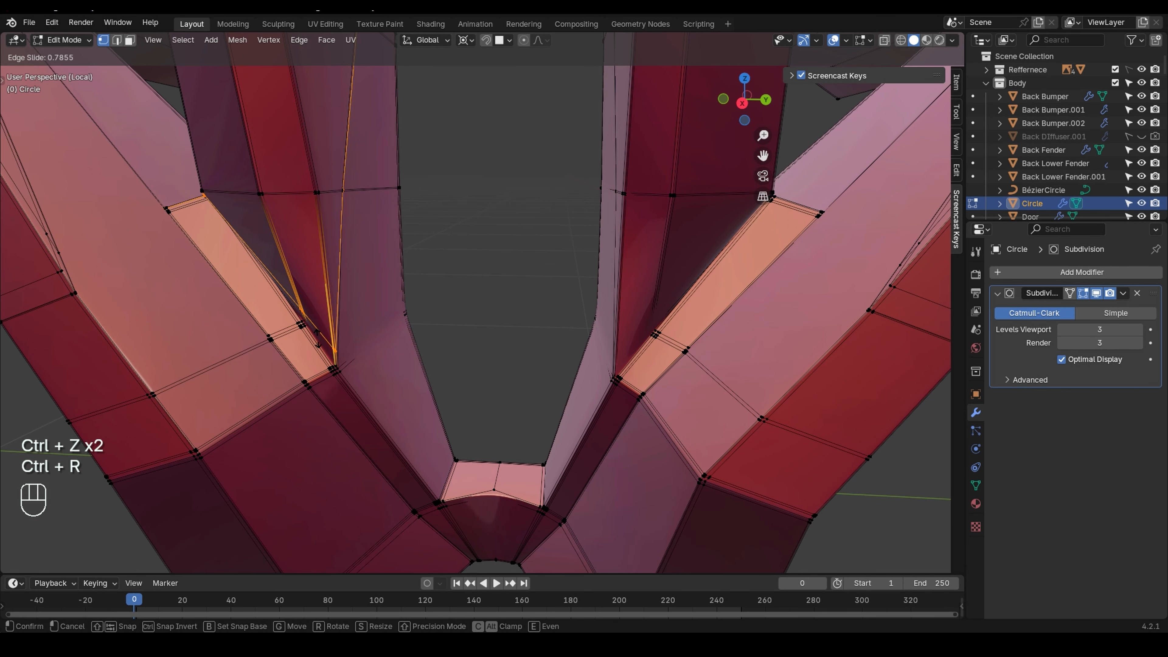
left_click(320, 348)
key("ctrl+z")
- Add one loop cut across the red strip and one across the adjoining purple face on the left-hand pillar
key("ctrl+r")
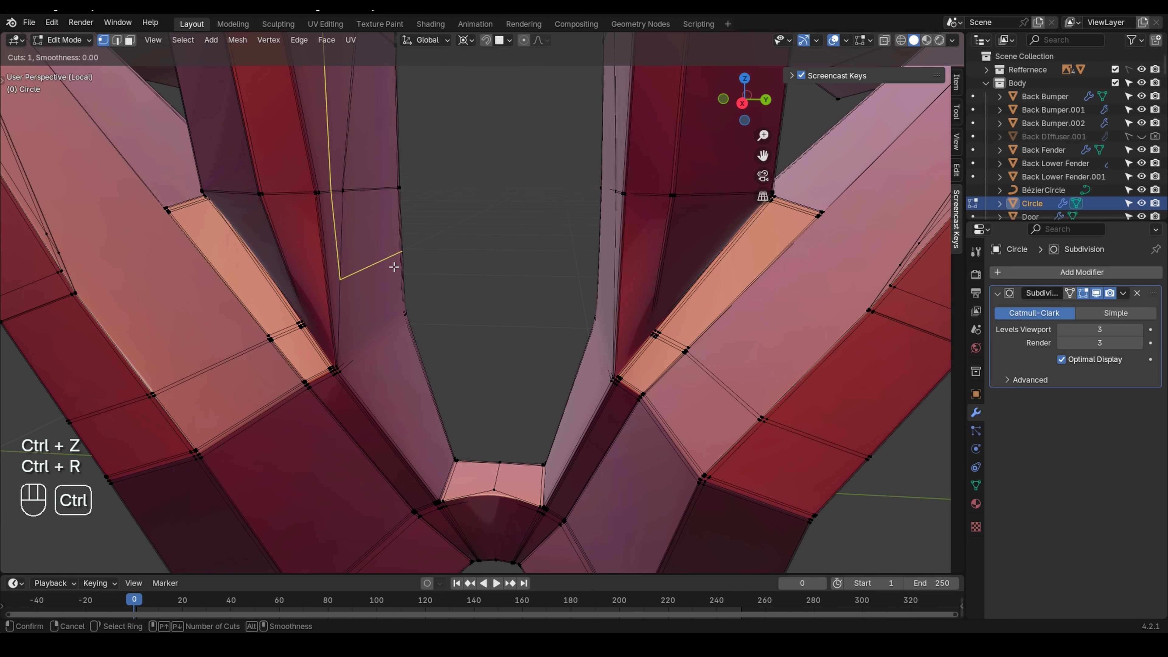
left_click(319, 253)
key("ctrl+r")
left_click(356, 271)
scroll(348, 270, "up", 3)
- Connect the end vertices of the two left-hand cuts with an edge and dissolve the leftover diagonal edges above them
left_click(308, 299)
left_click(330, 288, "shift")
key("j")
key("2")
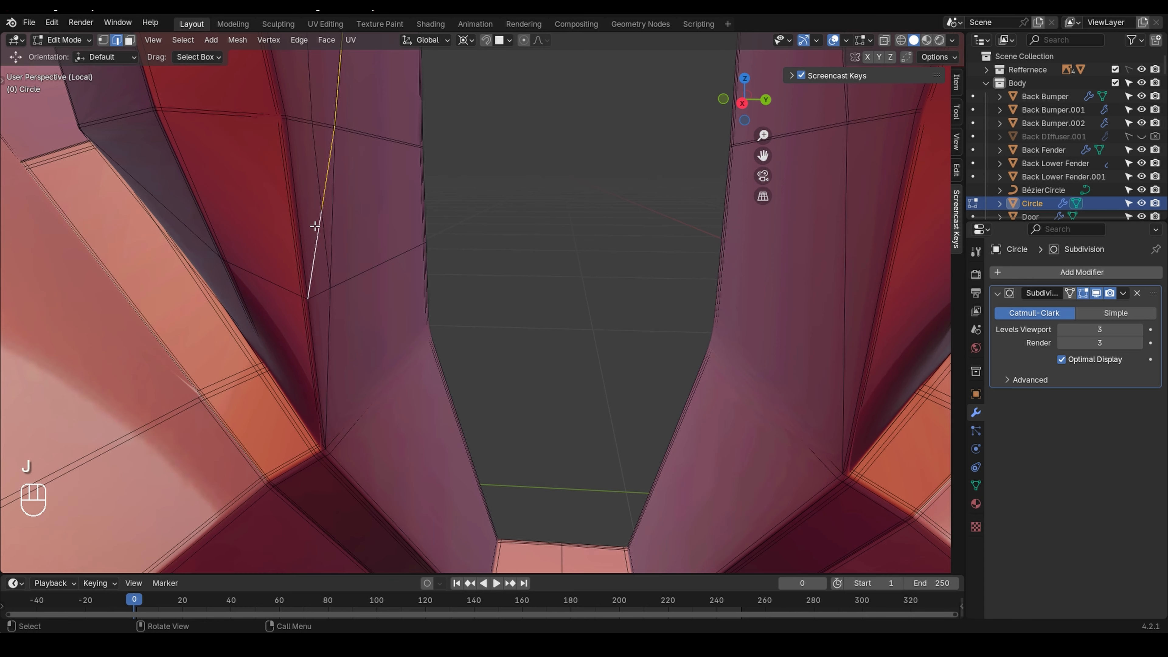
key("ctrl+x")
key("ctrl+x")
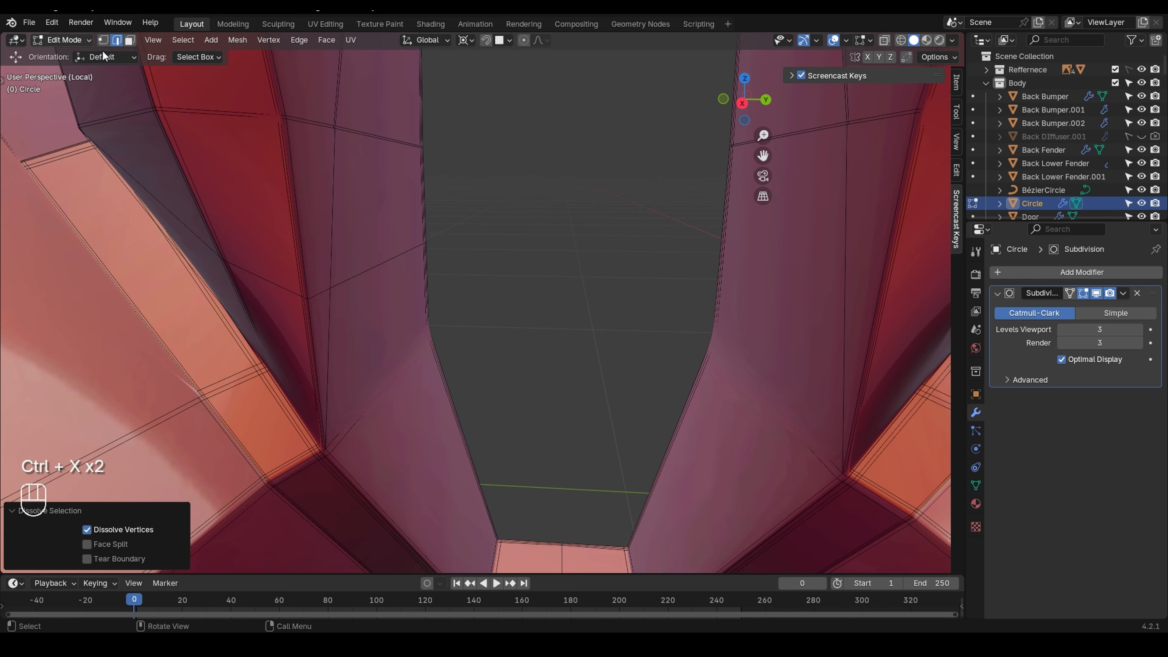
- Edge-slide the joined loop on the left-hand pillar down close to its lower corner
left_click(106, 41)
left_click(365, 274, "alt")
key("g")
key("g")
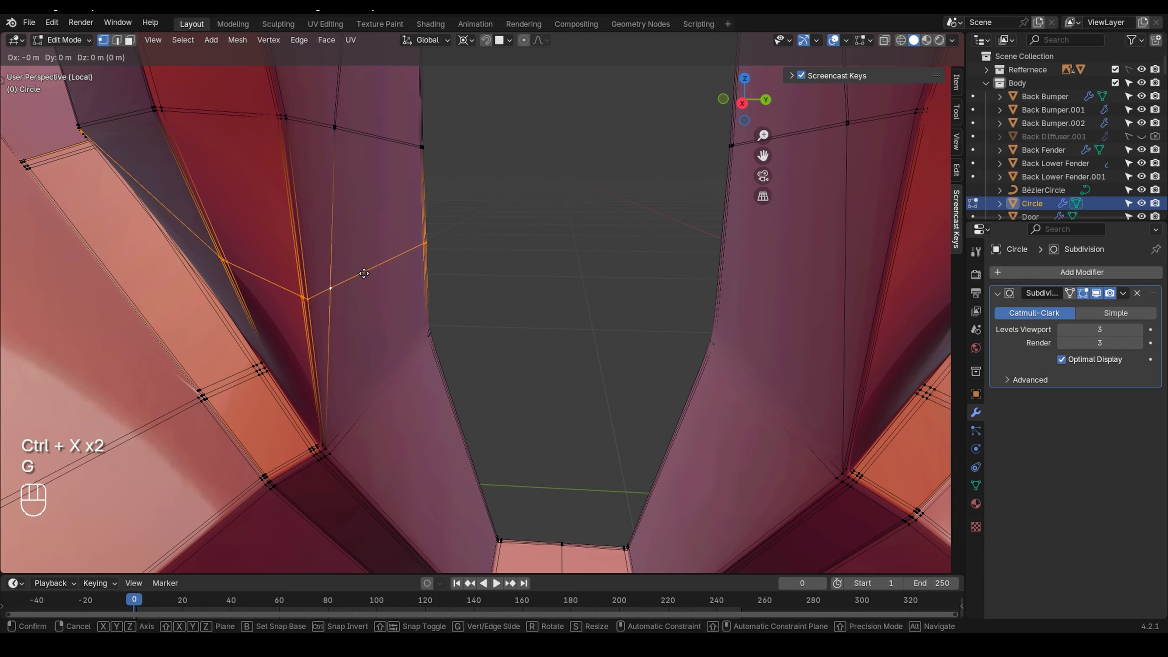
left_click(381, 426)
- Check the smoothed shape in Object Mode, then recalculate the normals of the whole mesh in Edit Mode
key("Tab")
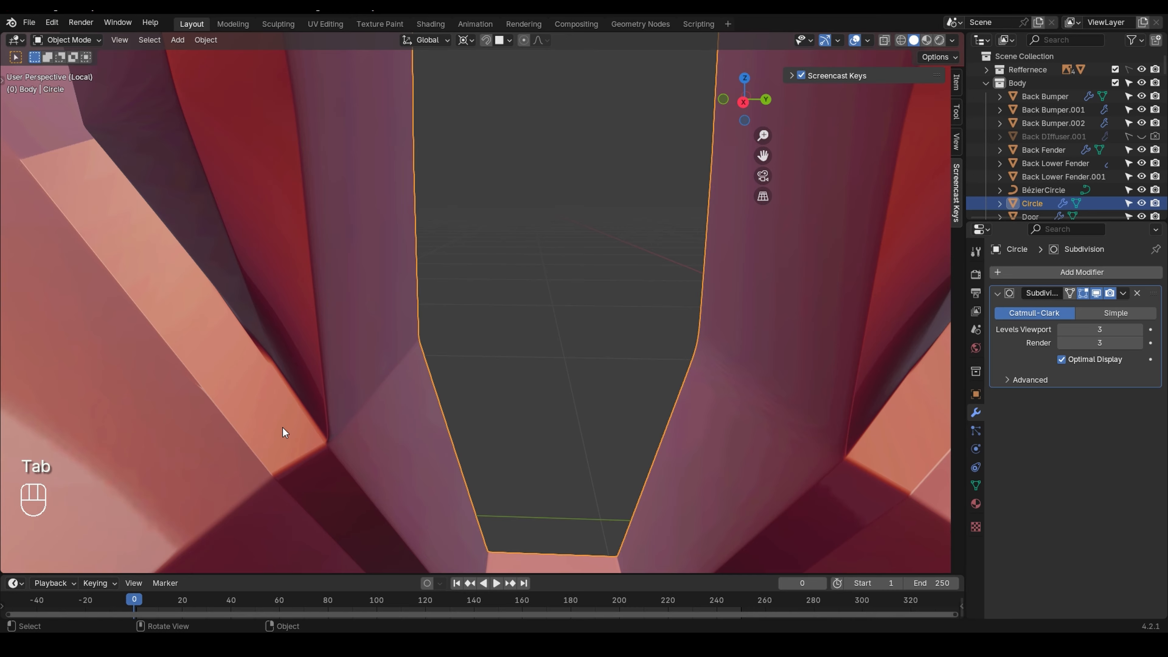
key("Tab")
key("a")
key("shift+n")
left_click(372, 406)
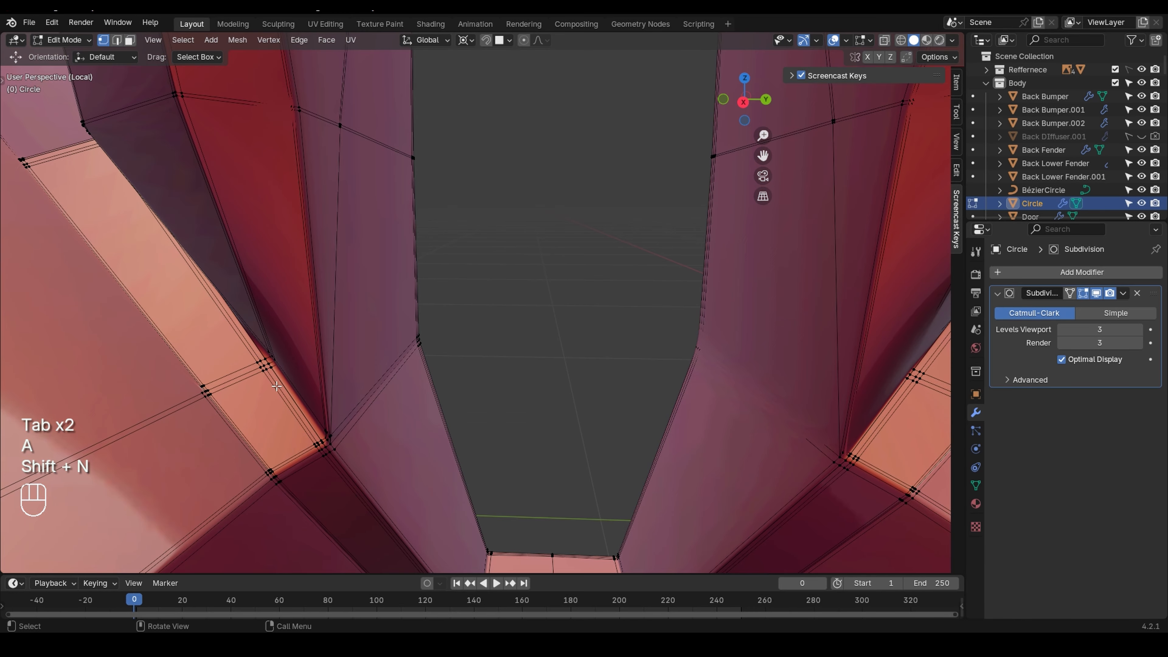
- Add one loop cut across the purple face and one across the red strip on the right-hand pillar
scroll(271, 380, "up", 2)
middle_click_drag(275, 355, 328, 411)
scroll(329, 411, "up", 6)
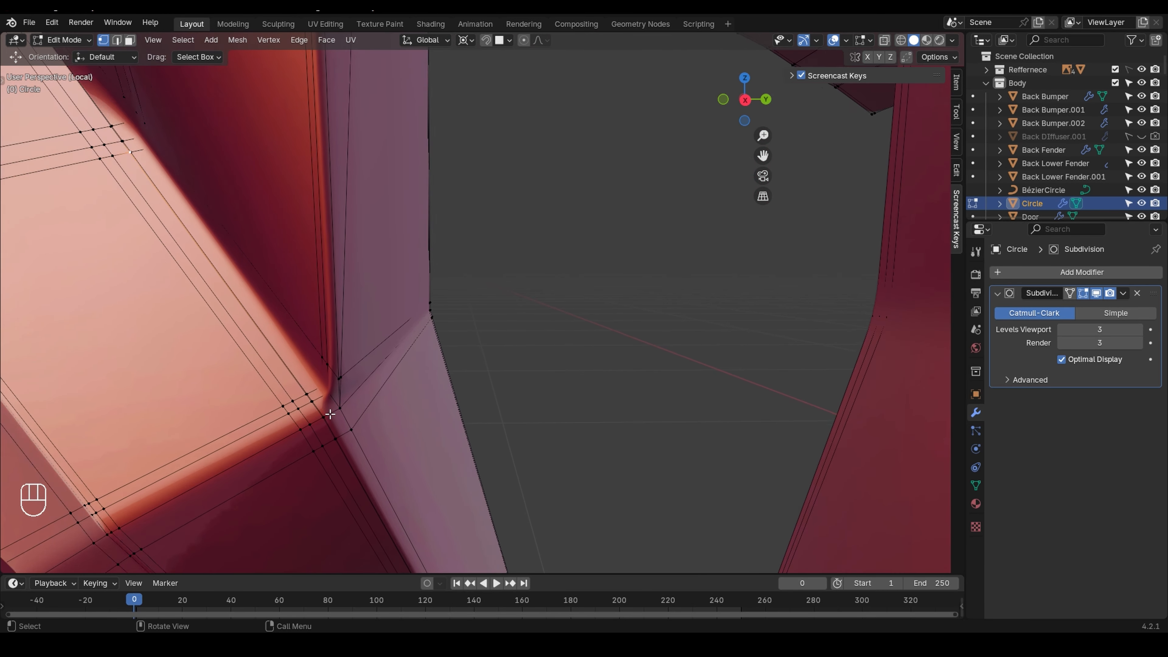
scroll(333, 410, "down", 4)
scroll(621, 323, "down", 5)
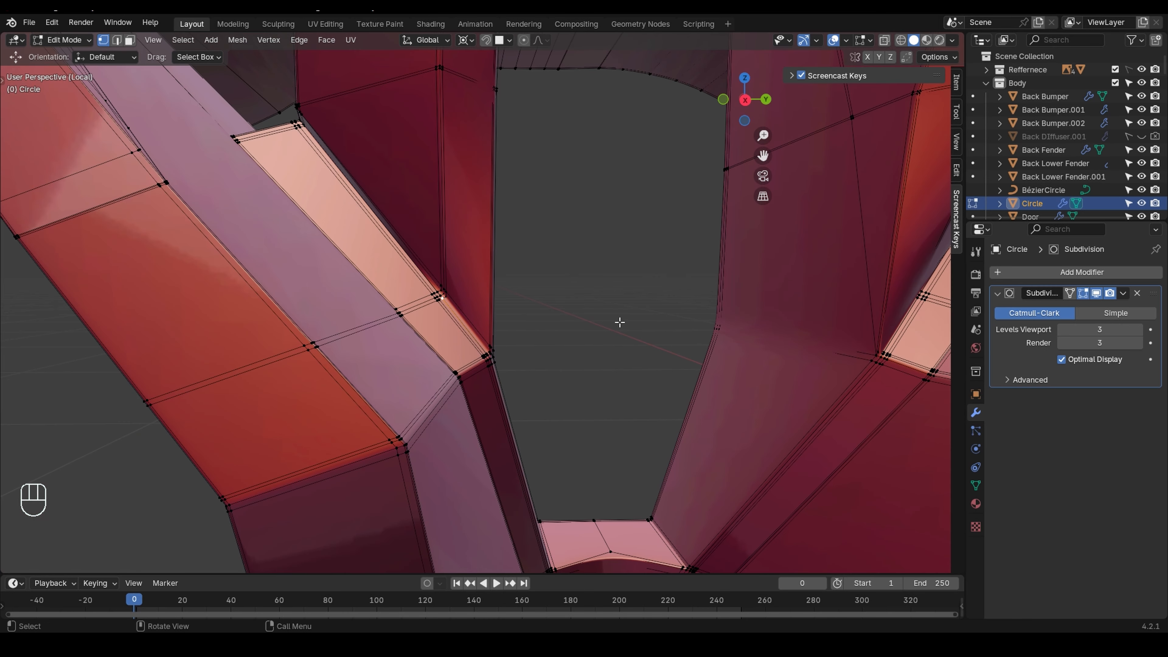
middle_click_drag(618, 323, 506, 352, "shift")
key("ctrl+r")
left_click(696, 291)
key("ctrl+r")
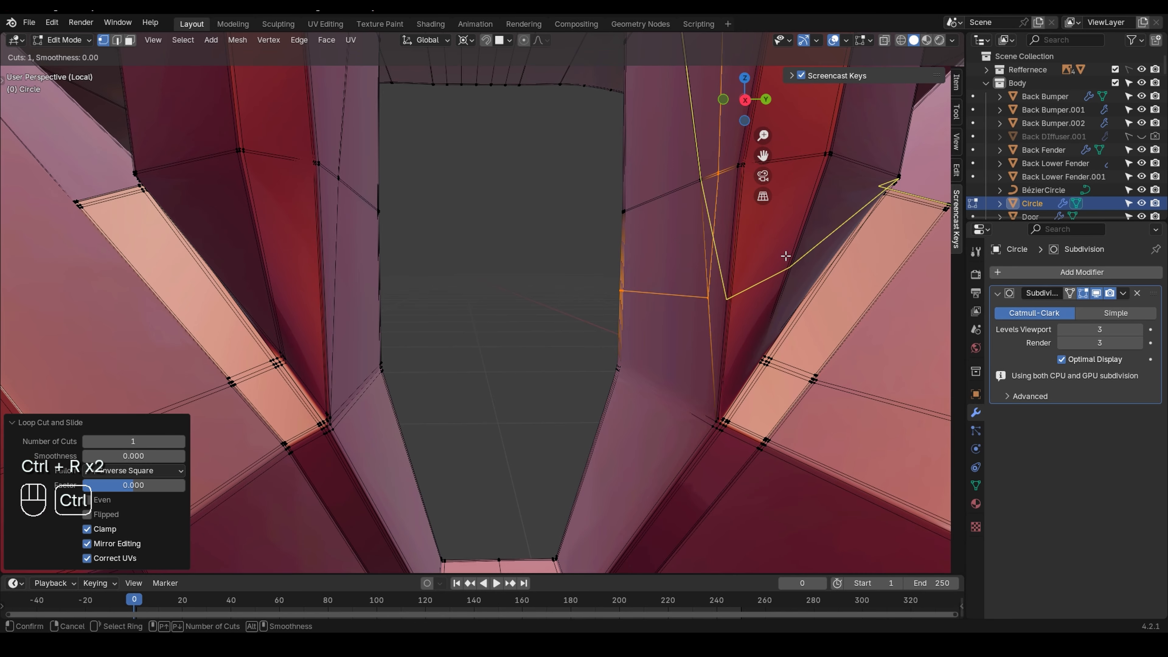
double_click(786, 255)
- Connect the end vertices of the two right-hand cuts with an edge and dissolve the leftover diagonal edges above them
left_click(710, 299)
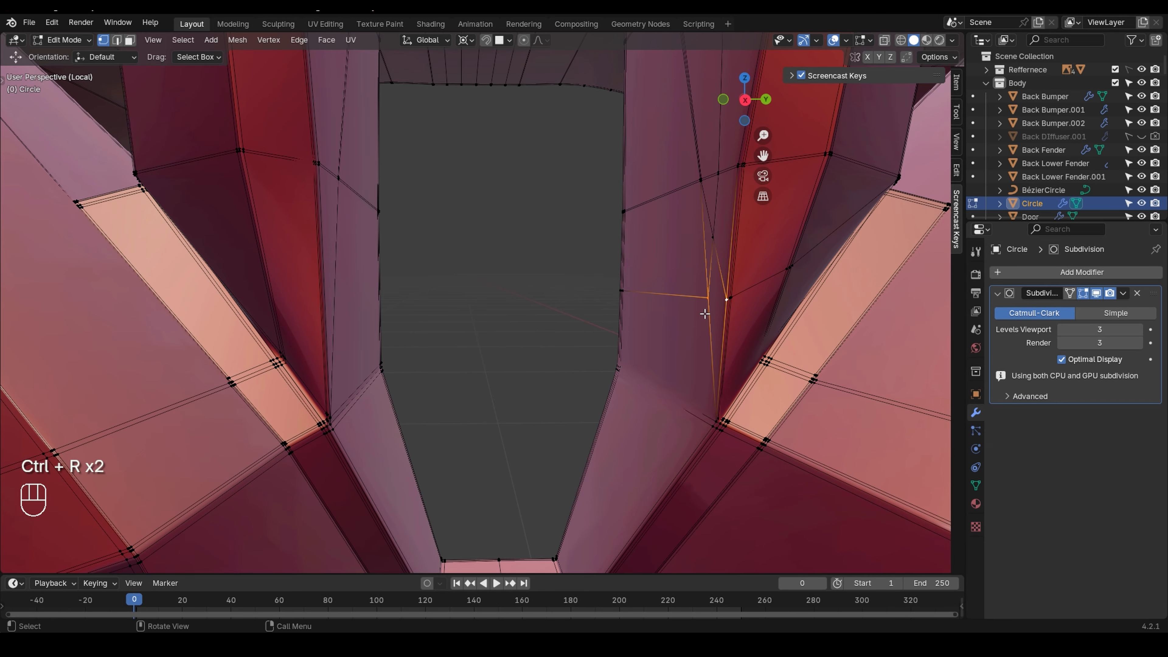
key("j")
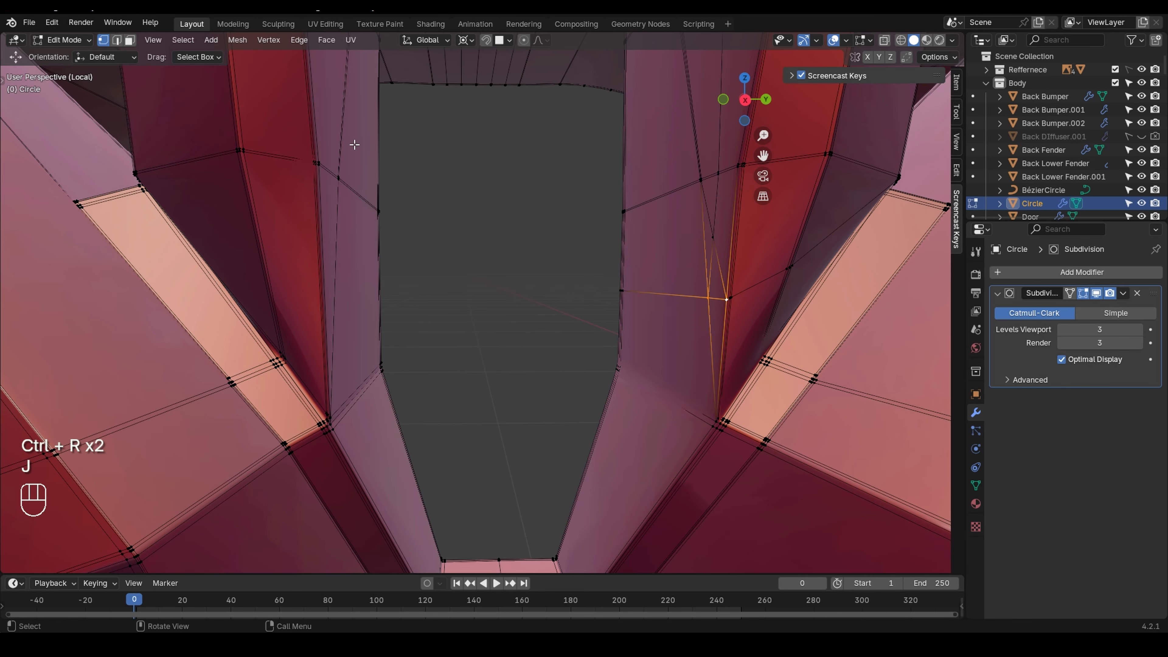
left_click(118, 41)
left_click(725, 262, "alt")
left_click(717, 261, "alt")
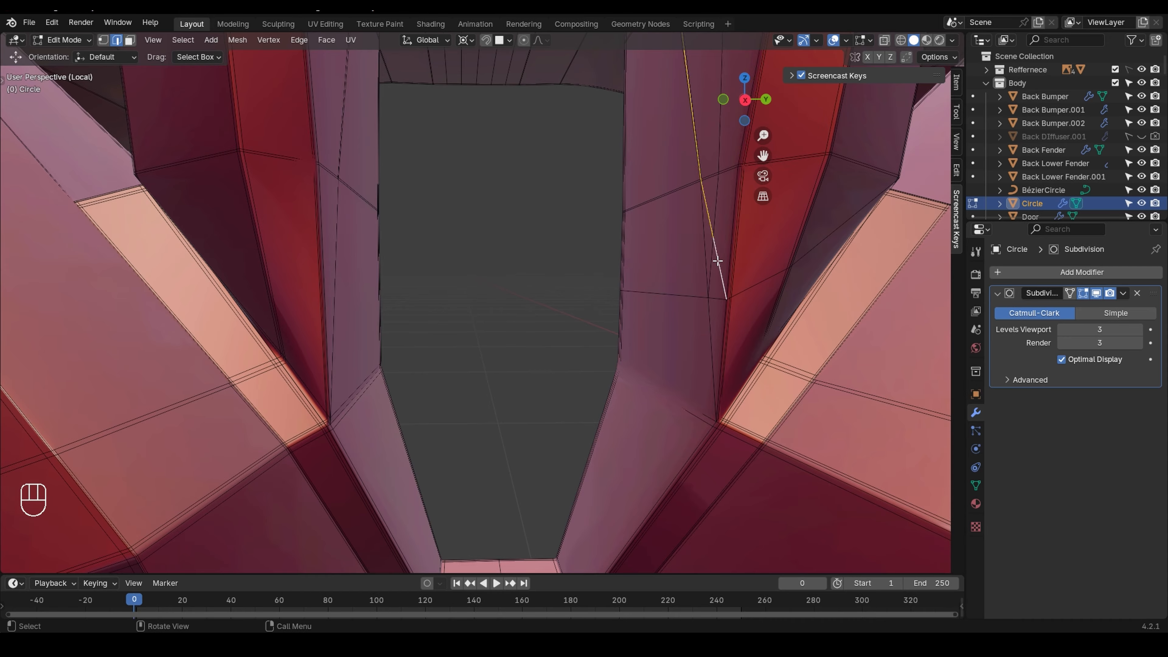
key("x")
left_click(717, 261)
left_click(714, 248, "alt")
key("x")
left_click(713, 248)
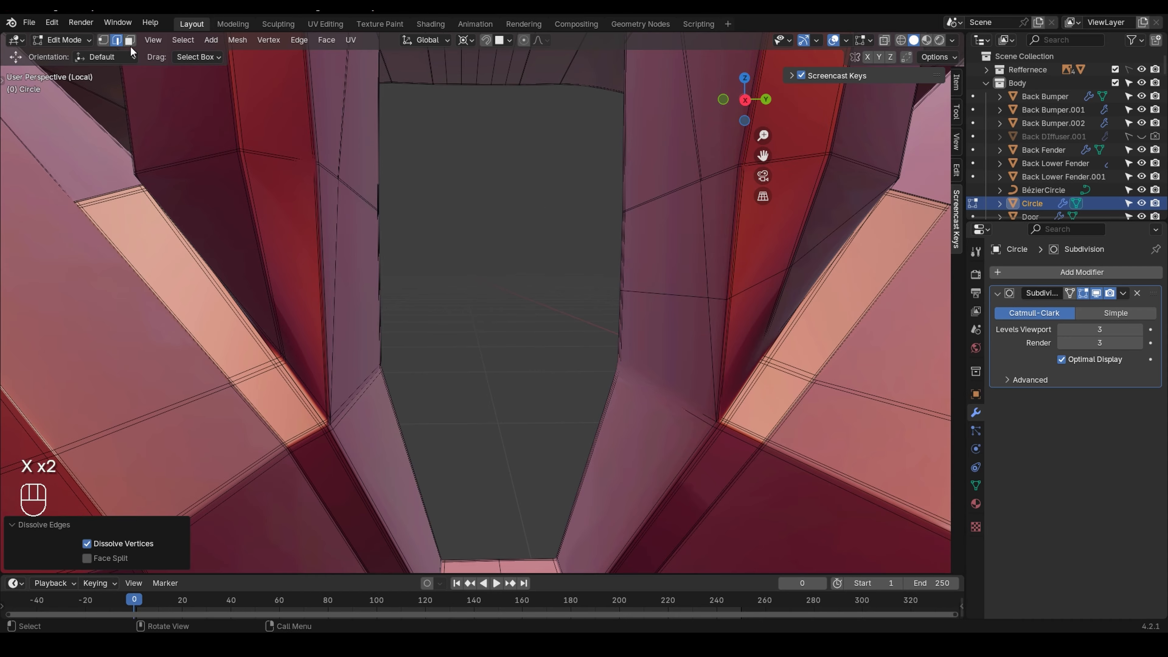
- Edge-slide the joined loop on the right-hand pillar down to its lower corner, with a factor of about -0.97
left_click(103, 40)
left_click(667, 371, "alt")
key("g")
key("g")
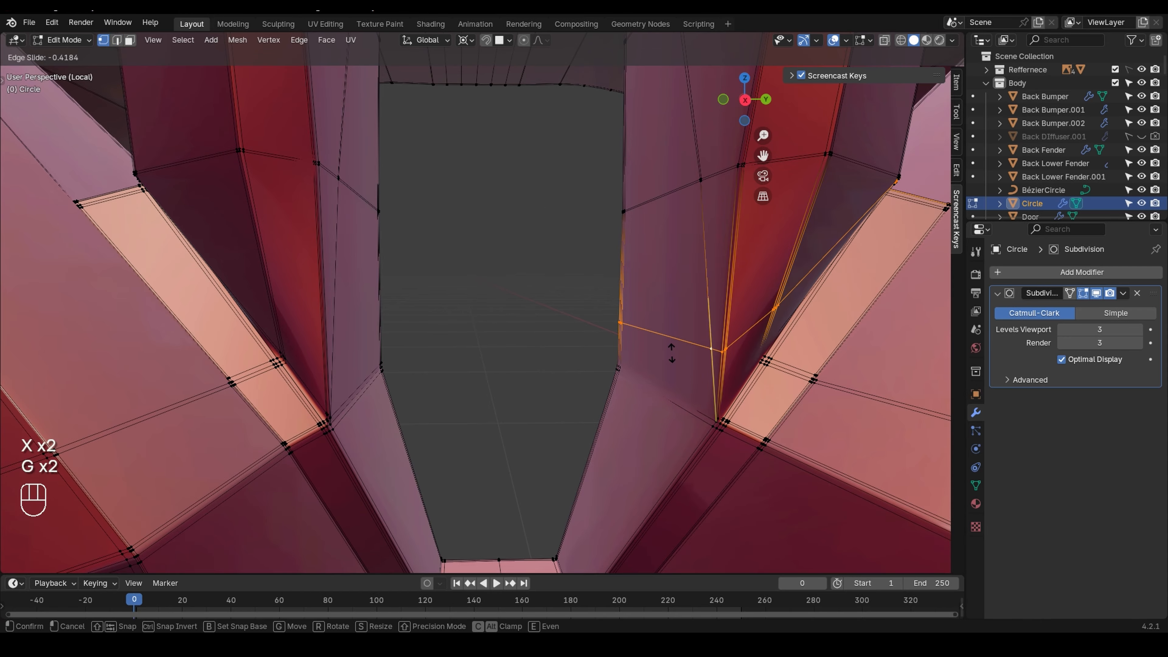
left_click(665, 418)
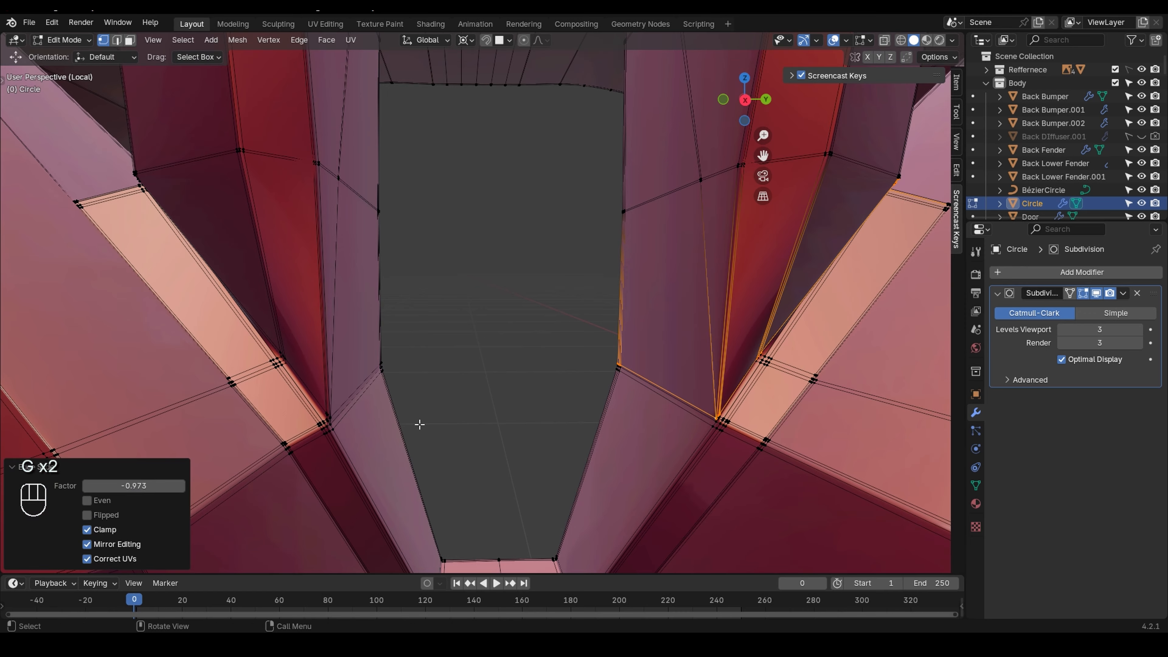
scroll(328, 426, "up", 3)
left_click(325, 424)
middle_click_drag(326, 424, 420, 386)
scroll(335, 407, "up", 4)
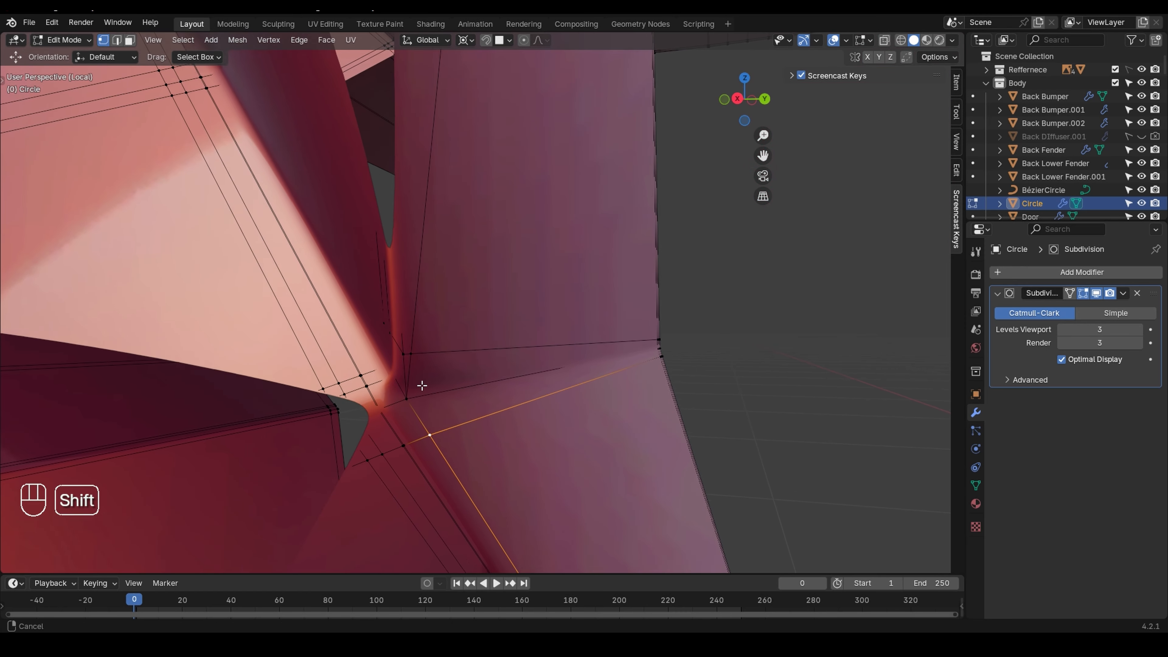
scroll(425, 386, "down", 2)
key("ctrl+r")
left_click(417, 383)
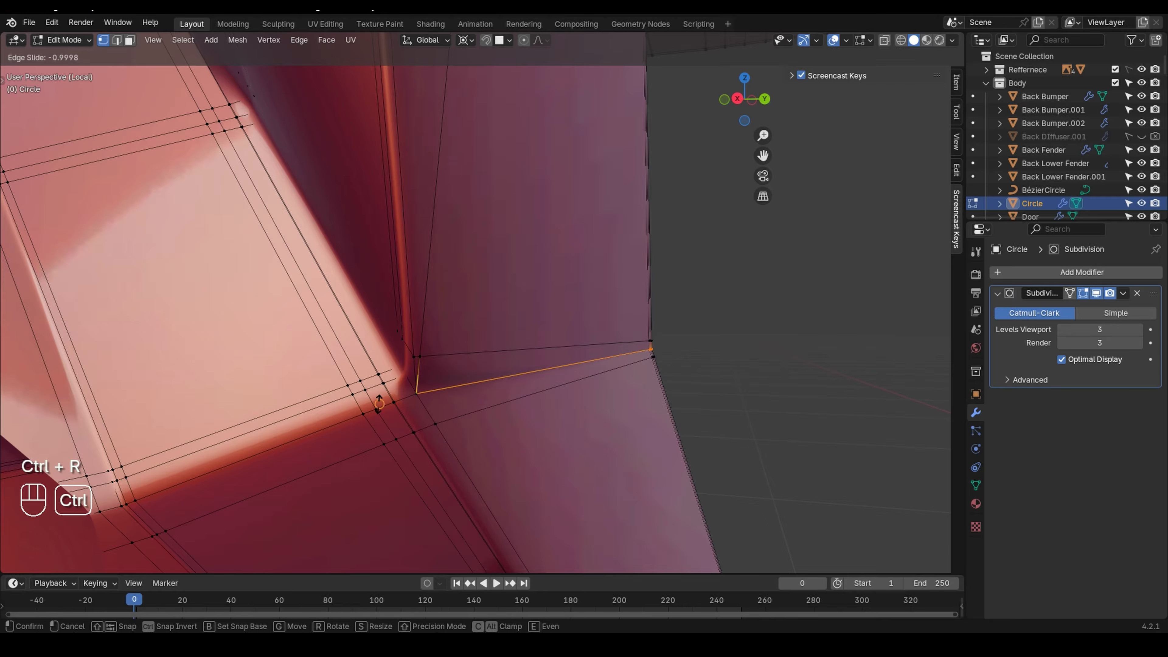
left_click(417, 391)
key("ctrl+r")
right_click(419, 388)
key("ctrl+z")
key("ctrl+r")
left_click(391, 393)
left_click(391, 394)
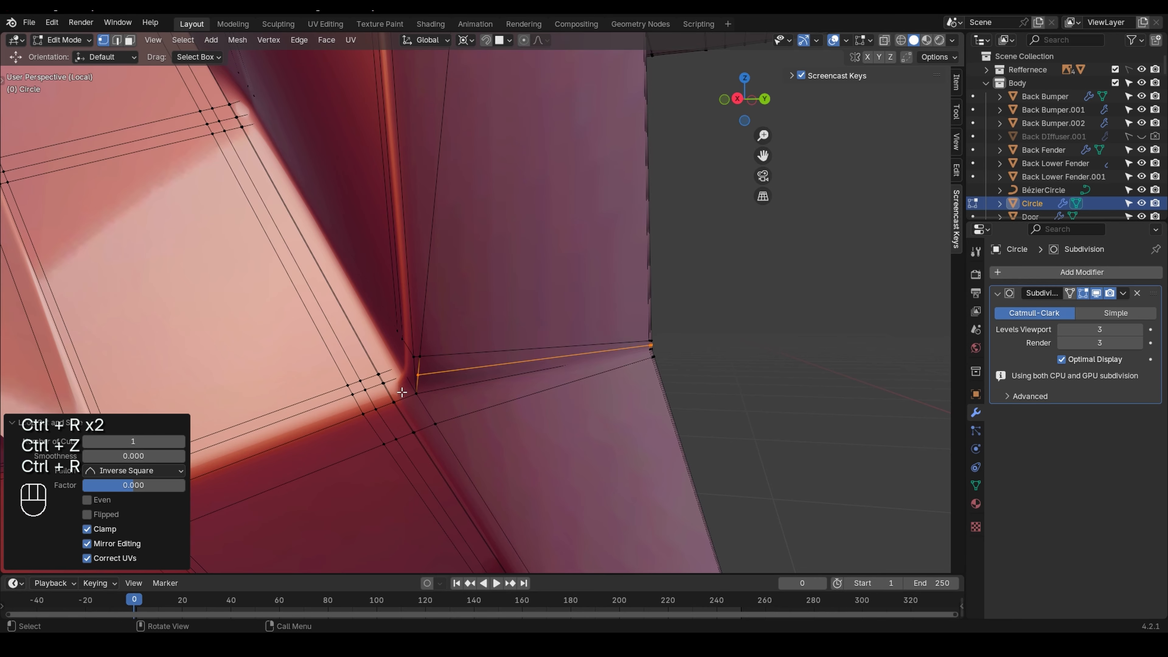
key("ctrl+r")
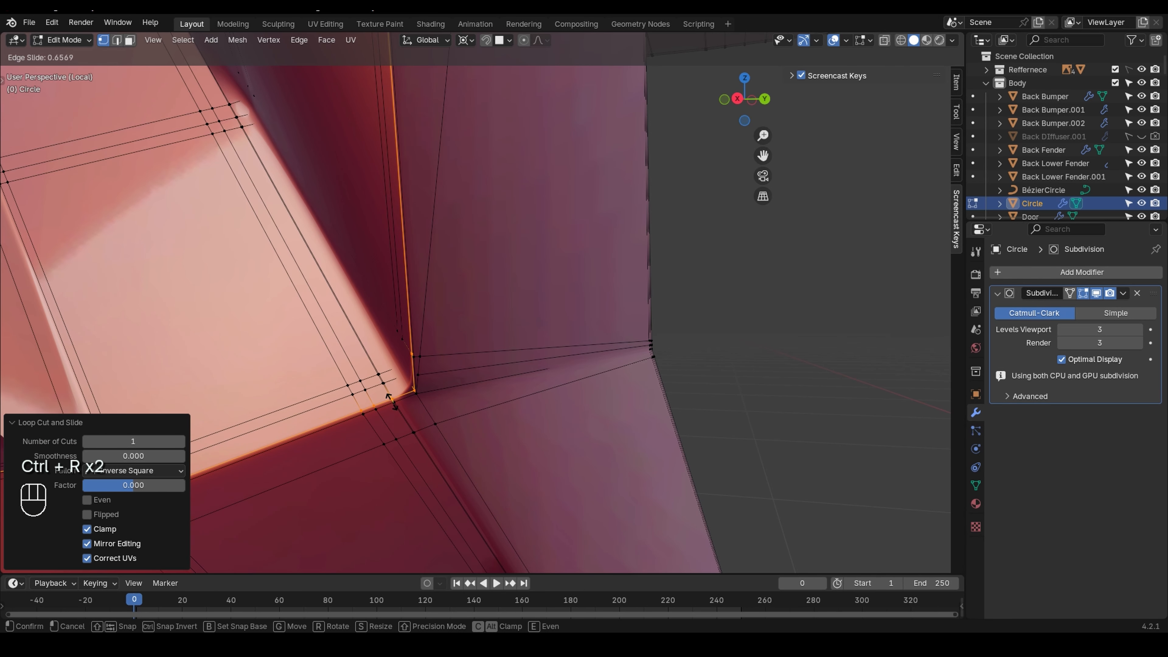
right_click(416, 393)
key("ctrl+z")
key("ctrl+z")
key("ctrl+z")
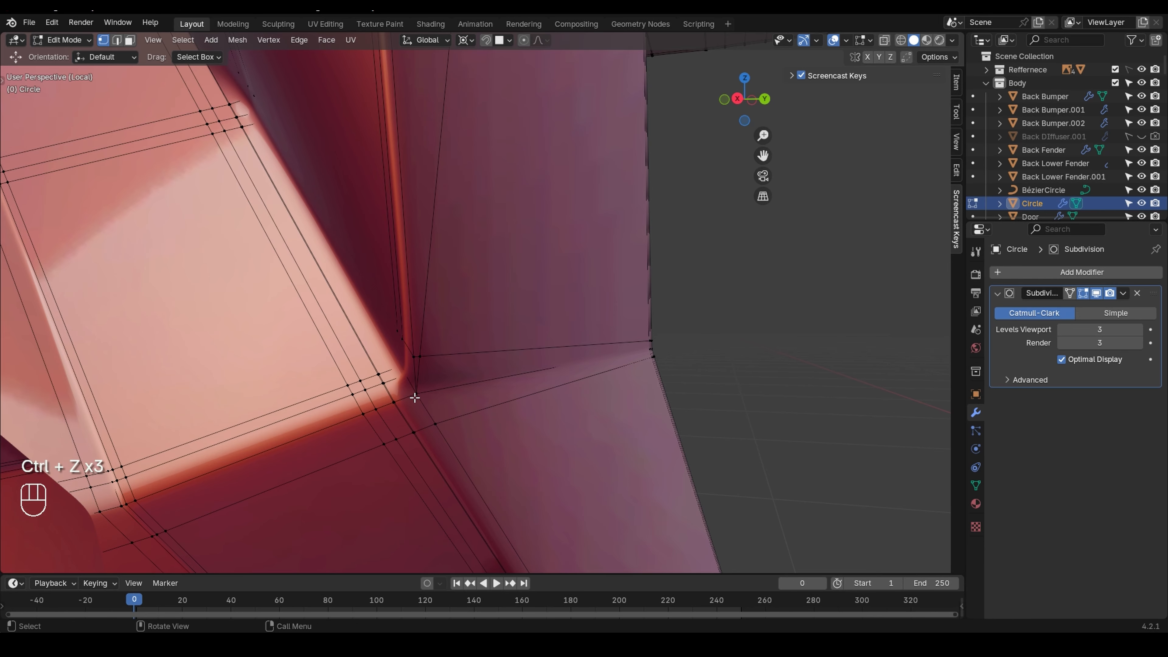
- Add a loop cut along the pink panel's inner edge at the left-hand corner and slide it close to the crease
key("ctrl+r")
left_click(414, 395)
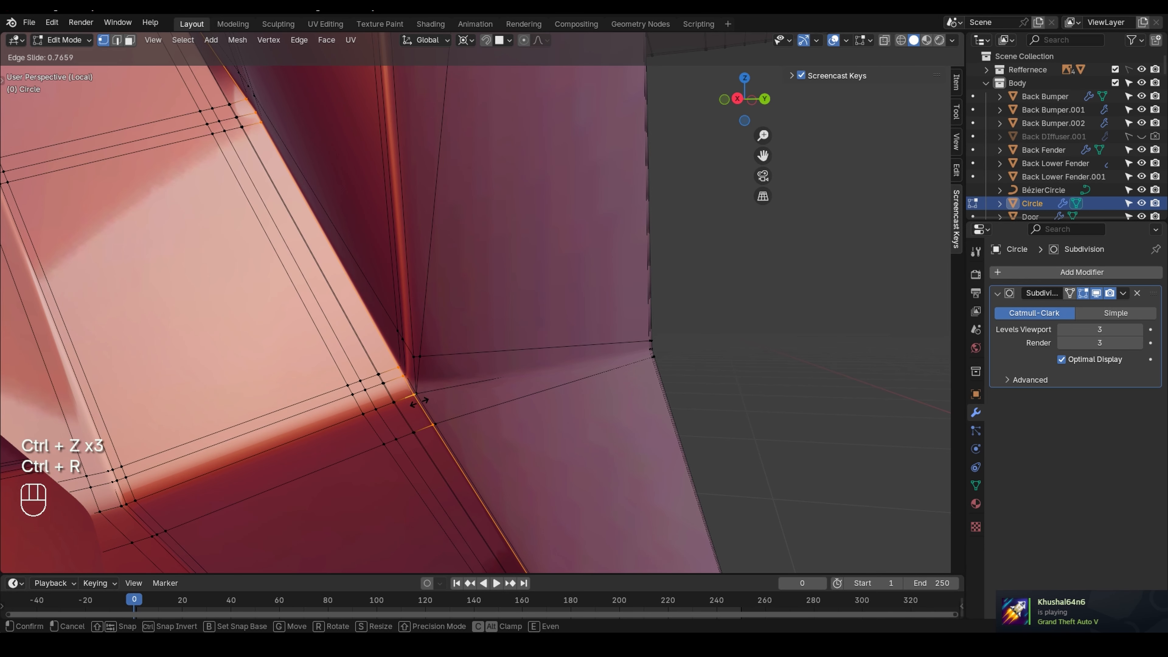
left_click(418, 401)
left_click(420, 369)
mouse_move(421, 370)
middle_mouse_down()
mouse_move(478, 363)
mouse_move(423, 359)
middle_mouse_up()
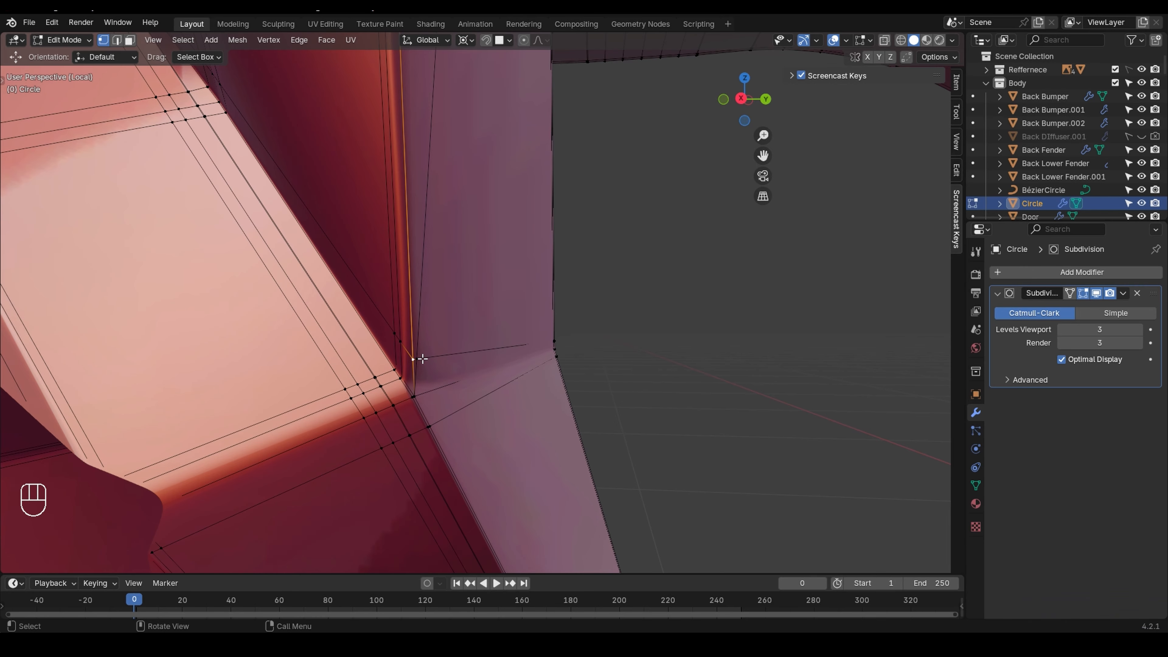
- Add two centred loop cuts at the left-hand corner, one beside the red edge and one across the purple face
key("ctrl+r")
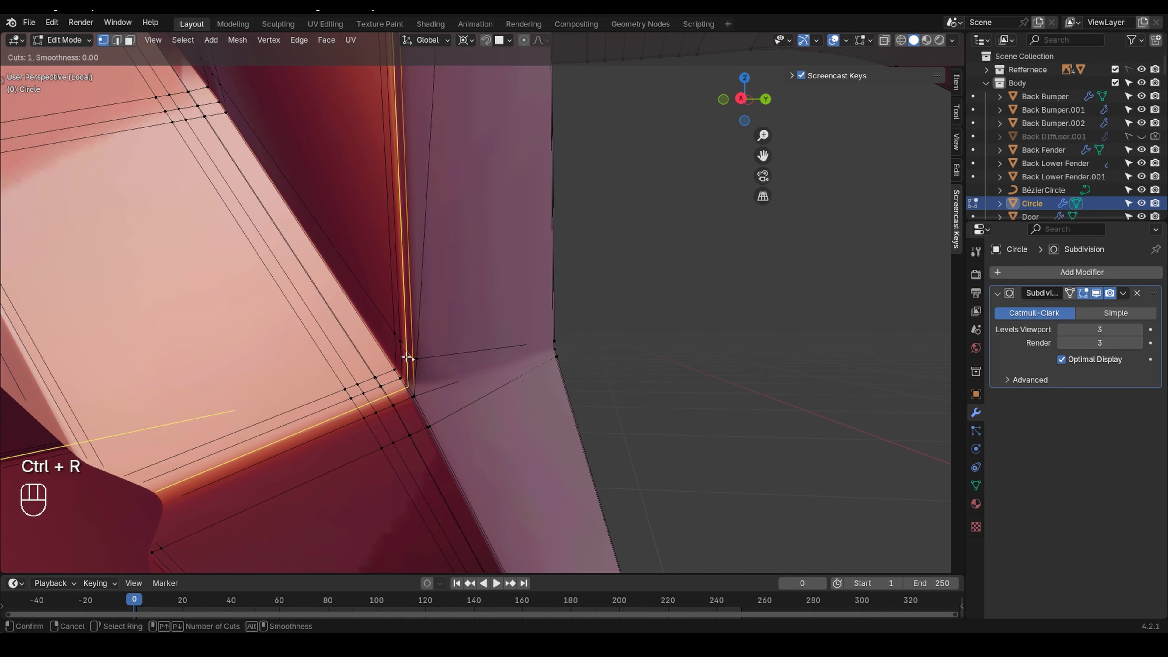
left_click(399, 354)
right_click(399, 355)
key("ctrl+r")
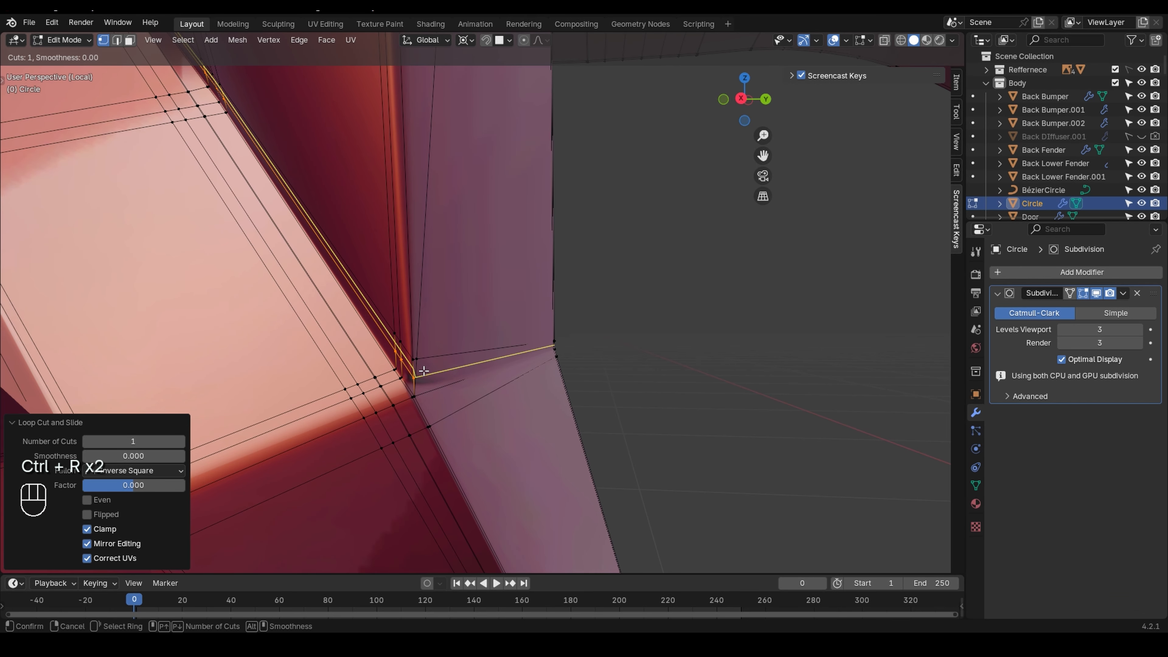
left_click(415, 372)
right_click(415, 372)
- Dissolve the surplus edge loop at the left-hand corner and edge-slide the horizontal loop toward the crease by about -0.848
left_click(408, 369, "alt")
key("x")
left_click(407, 369)
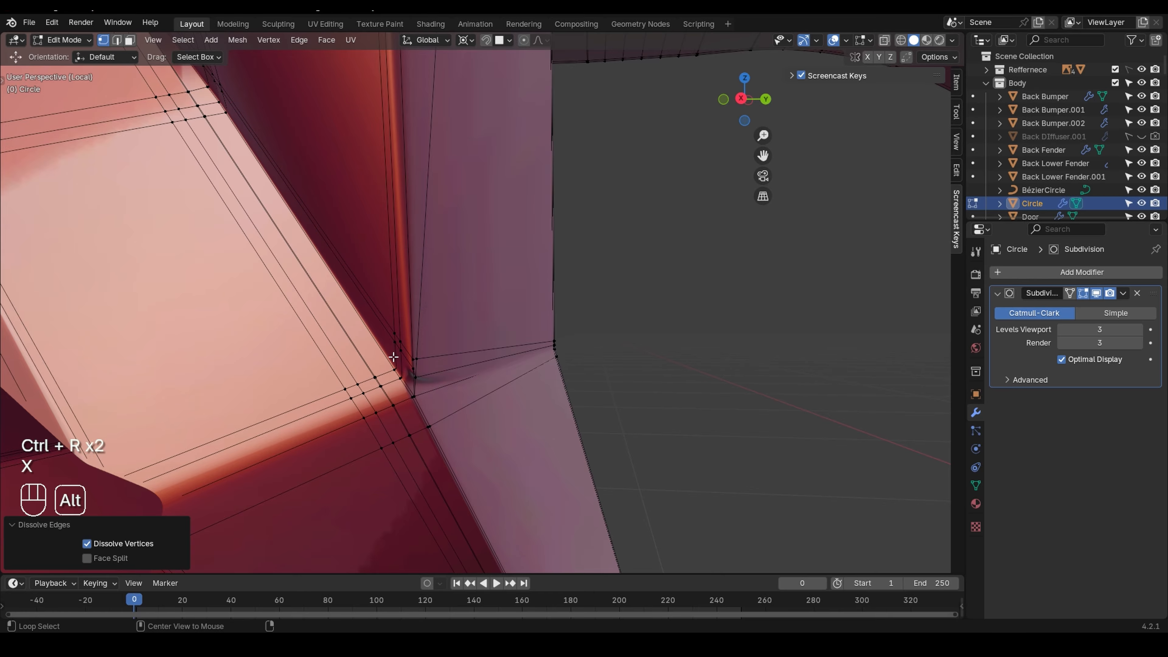
left_click(385, 336, "alt")
key("g")
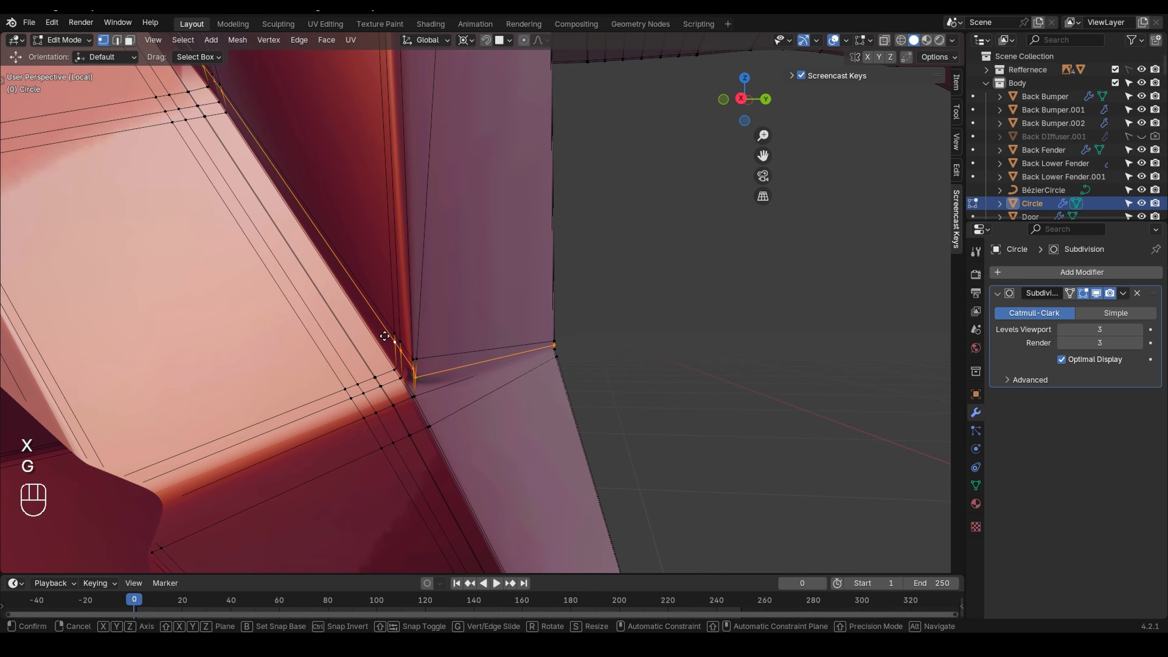
key("g")
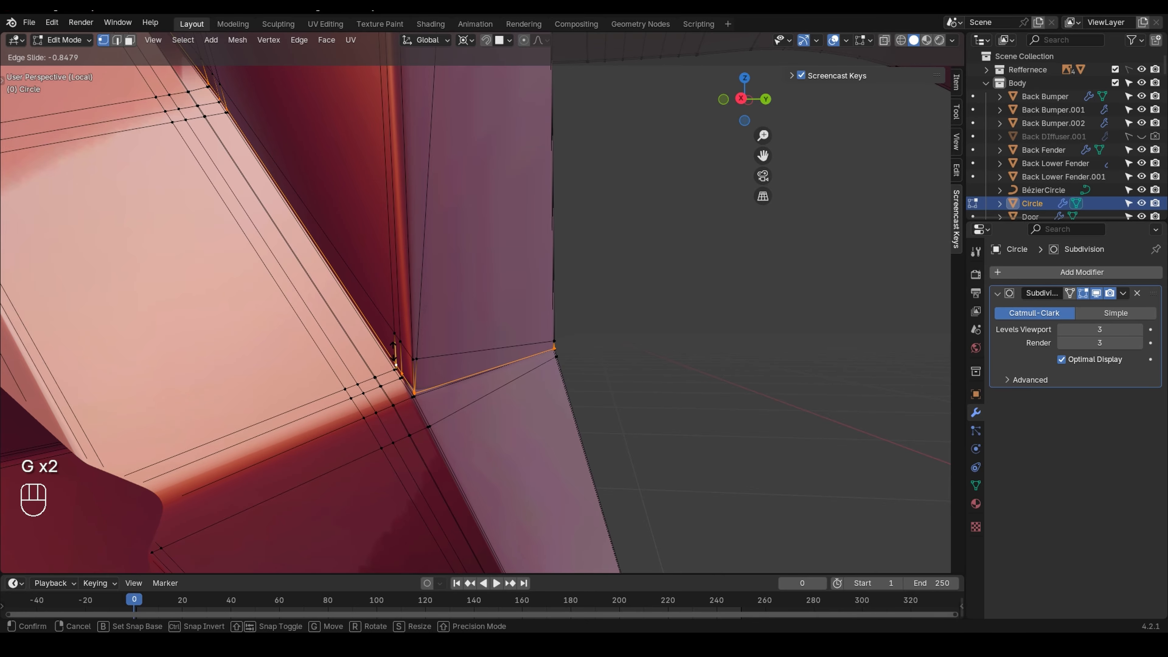
left_click(421, 369)
- Add a supporting loop cut across the purple faces at the left-hand corner crease and check the smoothing in Object Mode
scroll(420, 368, "up", 3)
key("ctrl+r")
left_click(487, 358)
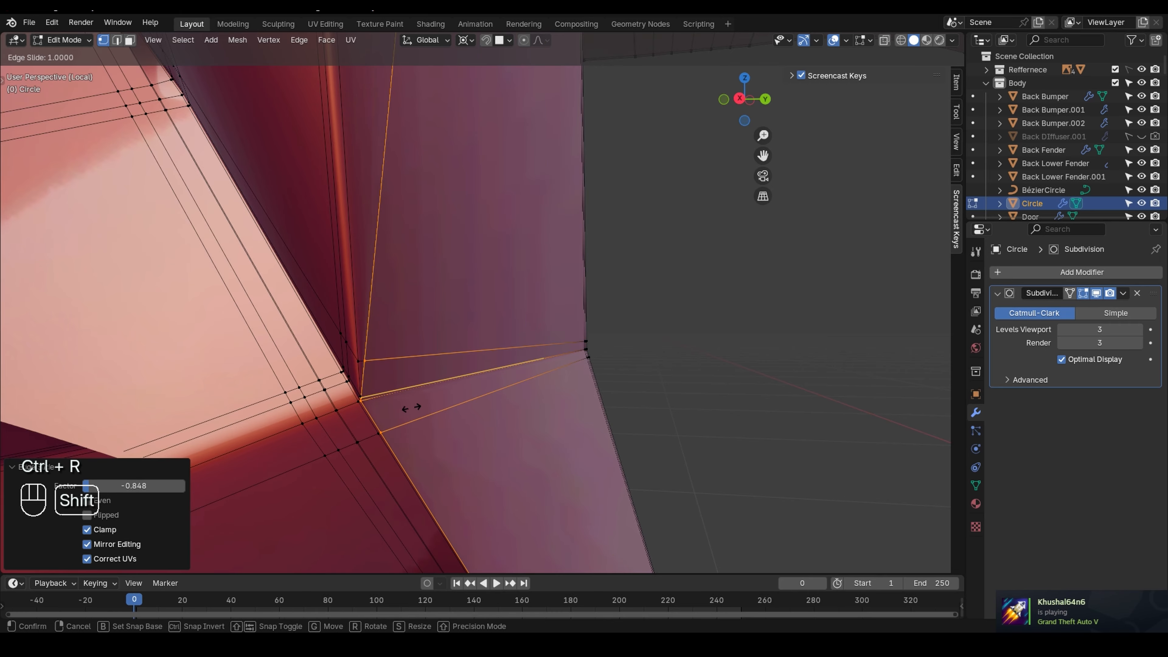
left_click(478, 404)
key("Tab")
scroll(342, 398, "down", 4)
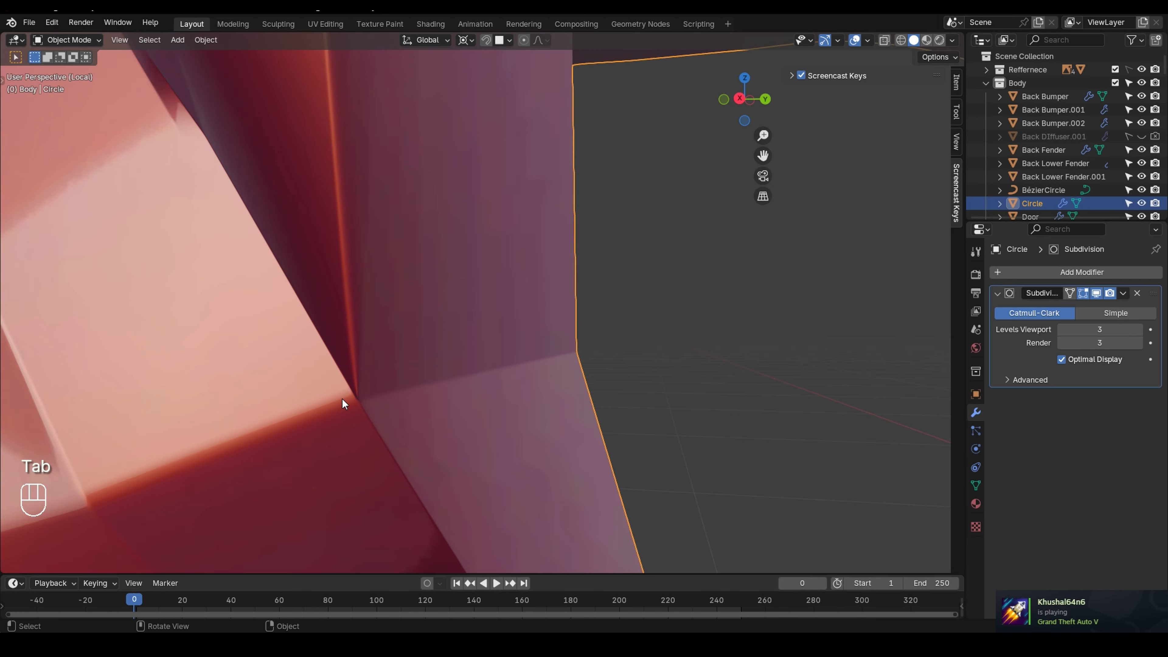
key("Tab")
- Add a loop cut along the dark red face's inner edge at the right-hand corner and slide it about 0.807 toward the crease
left_click(381, 400)
middle_click_drag(381, 398, 193, 410)
middle_click_drag(703, 368, 610, 386, "shift")
left_click(619, 393)
scroll(626, 392, "up", 1)
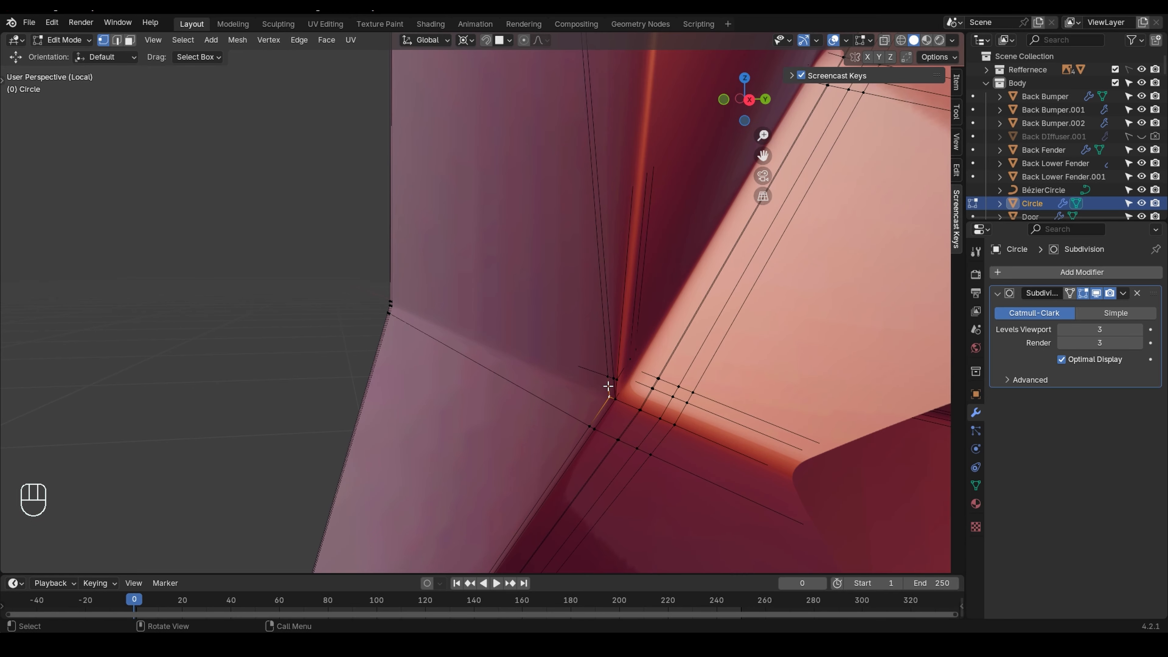
key("ctrl+r")
left_click(630, 400)
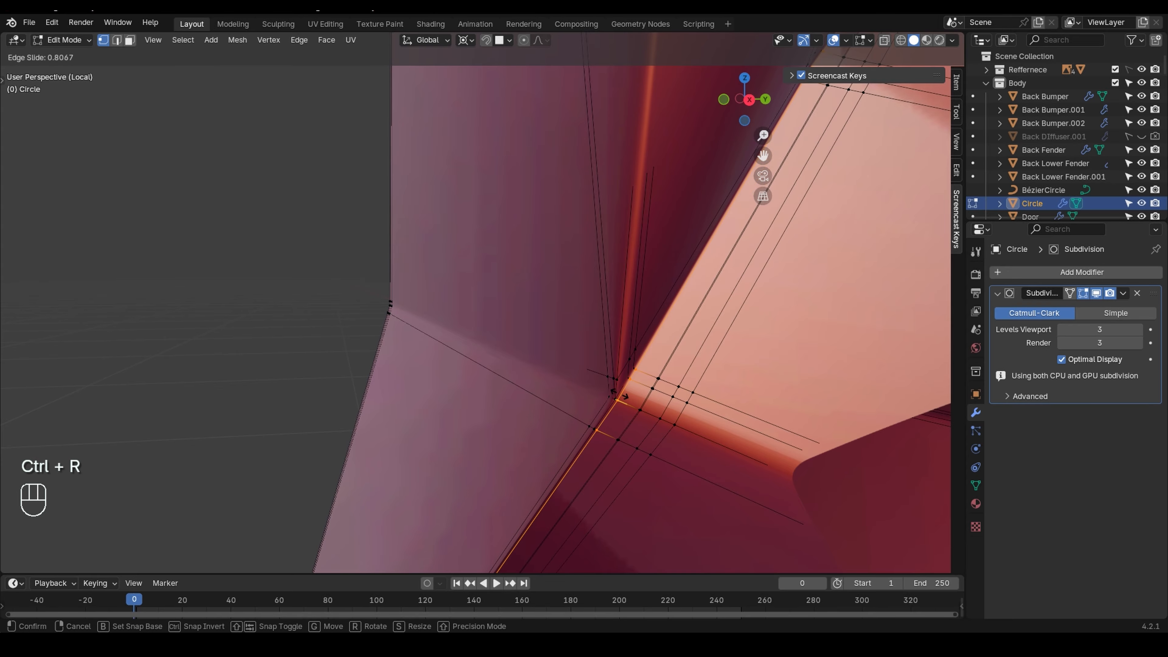
left_click(620, 394)
- Add two centred loop cuts across the narrow faces just above the right-hand corner crease
key("ctrl+r")
double_click(613, 385)
key("ctrl+r")
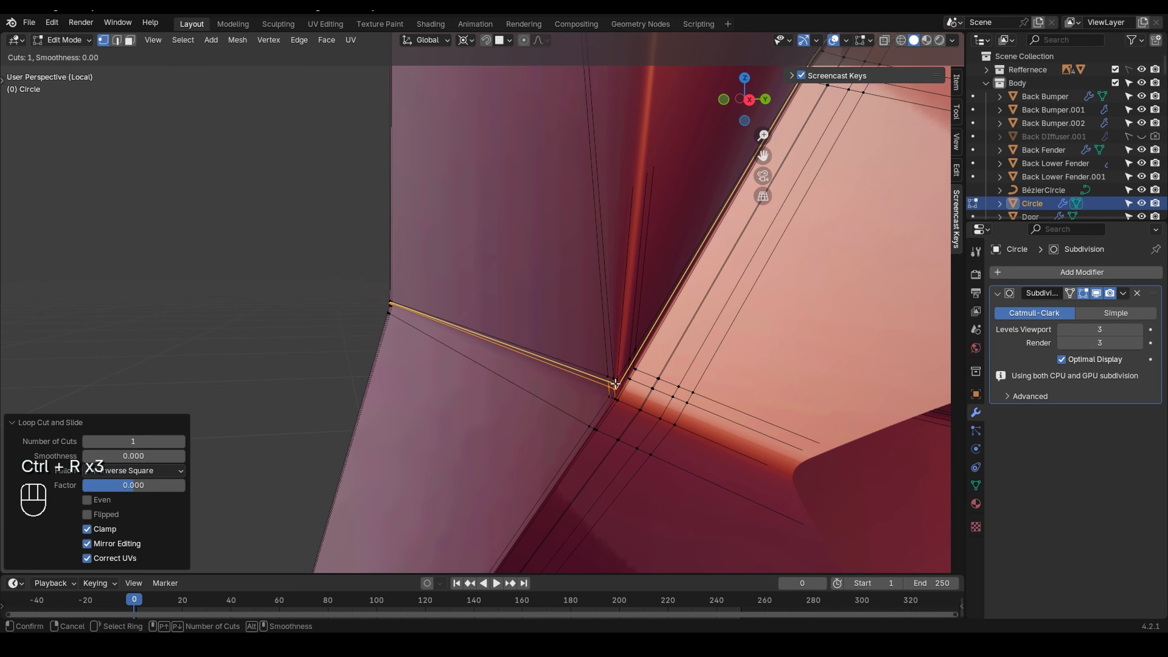
double_click(609, 385)
- Dissolve the surplus edge loop at the right-hand corner and edge-slide the remaining horizontal loop toward the crease by about 0.808
left_click(606, 386, "alt")
key("x")
left_click(605, 385)
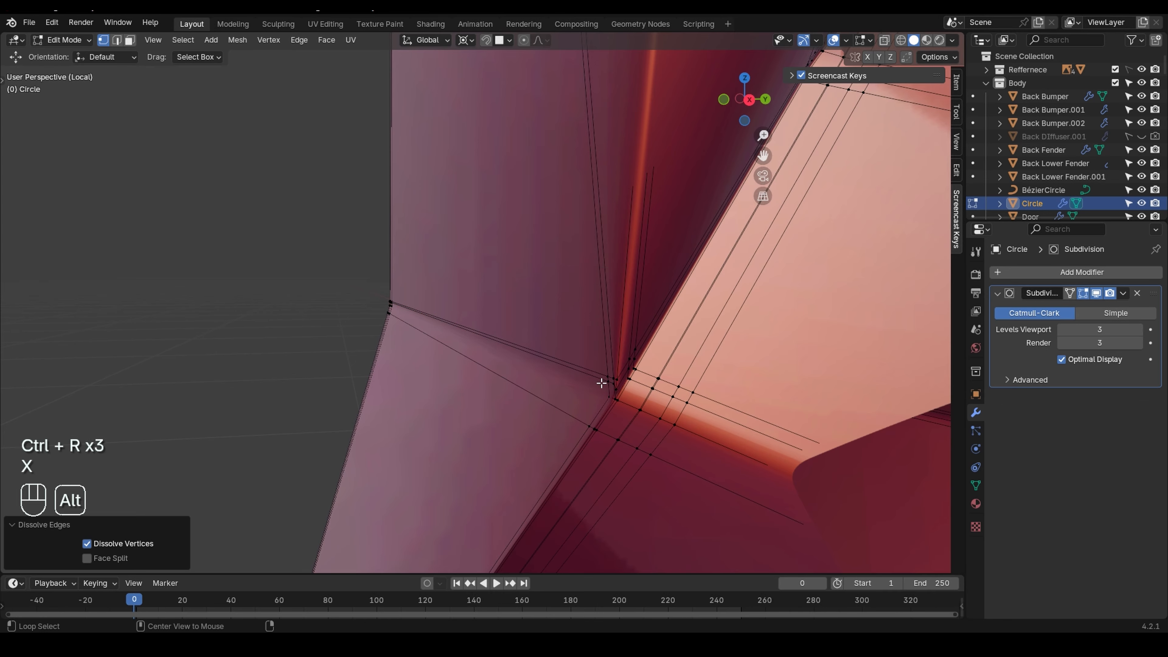
left_click(599, 381, "alt")
key("g")
key("g")
left_click(607, 386)
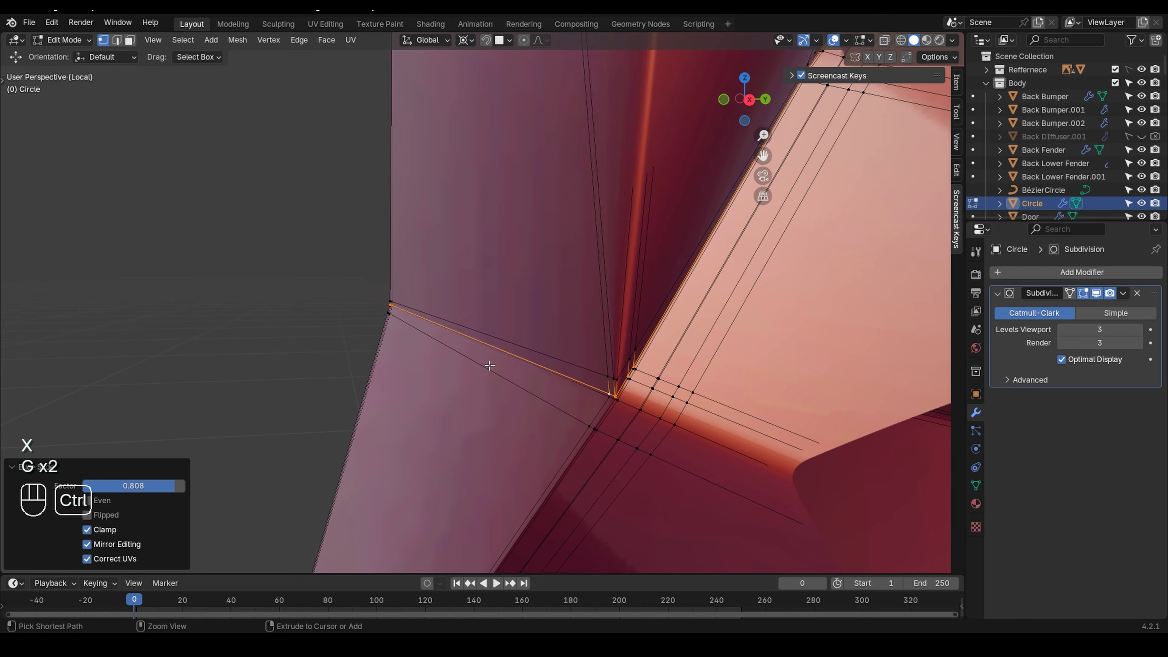
- Add a supporting loop cut across the purple faces at the right-hand corner and check the smoothing in Object Mode
key("ctrl+r")
left_click(492, 348)
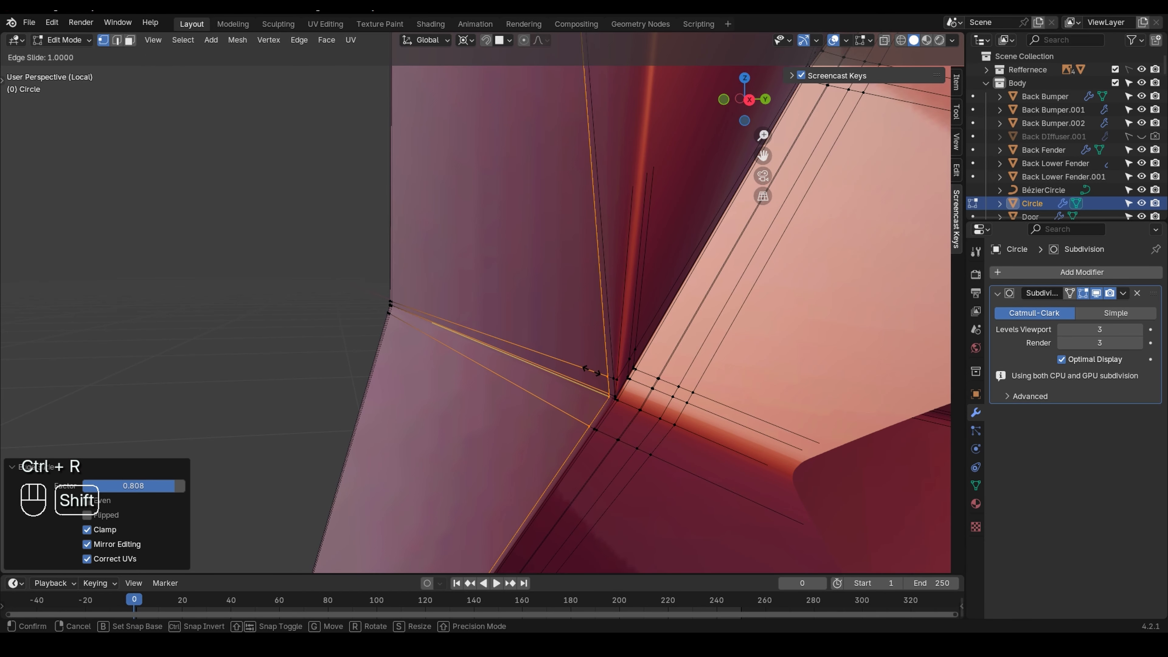
left_click(494, 324)
key("Tab")
left_click(274, 355)
scroll(405, 363, "down", 12)
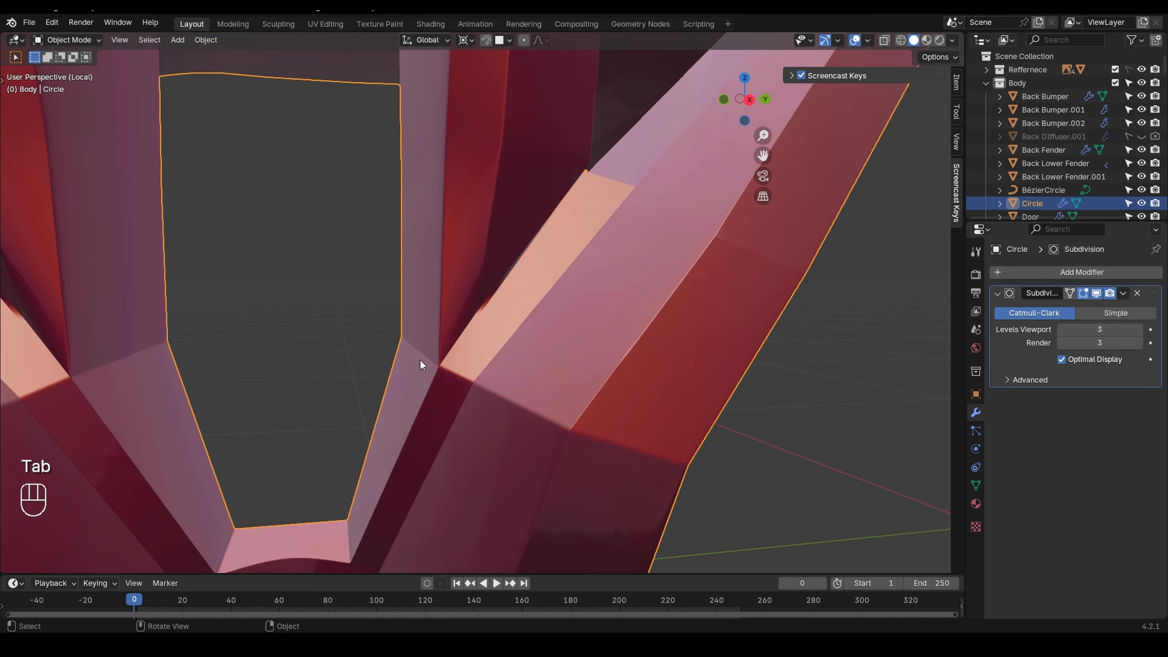
scroll(414, 374, "up", 2)
key("Tab")
key("Tab")
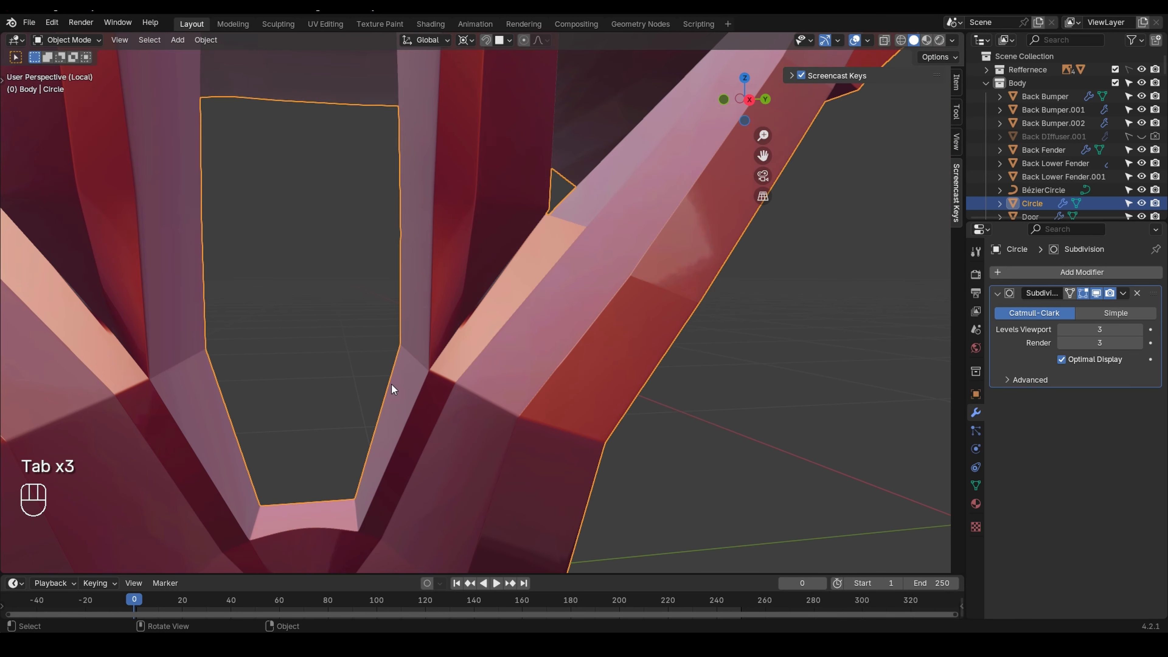
- Rename the Circle object to Wheel
scroll(375, 378, "down", 3)
scroll(357, 371, "down", 5)
mouse_move(358, 365)
middle_mouse_down()
mouse_move(349, 372)
mouse_move(371, 365)
middle_mouse_up()
scroll(361, 359, "down", 1)
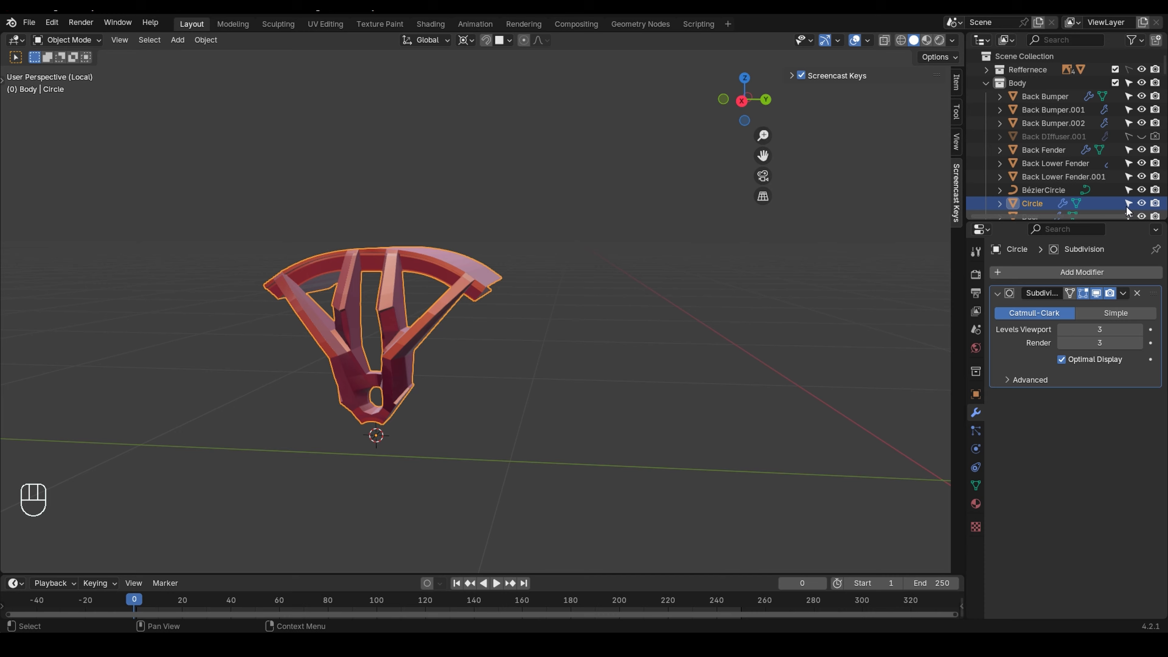
double_click(1031, 203)
key("shift")
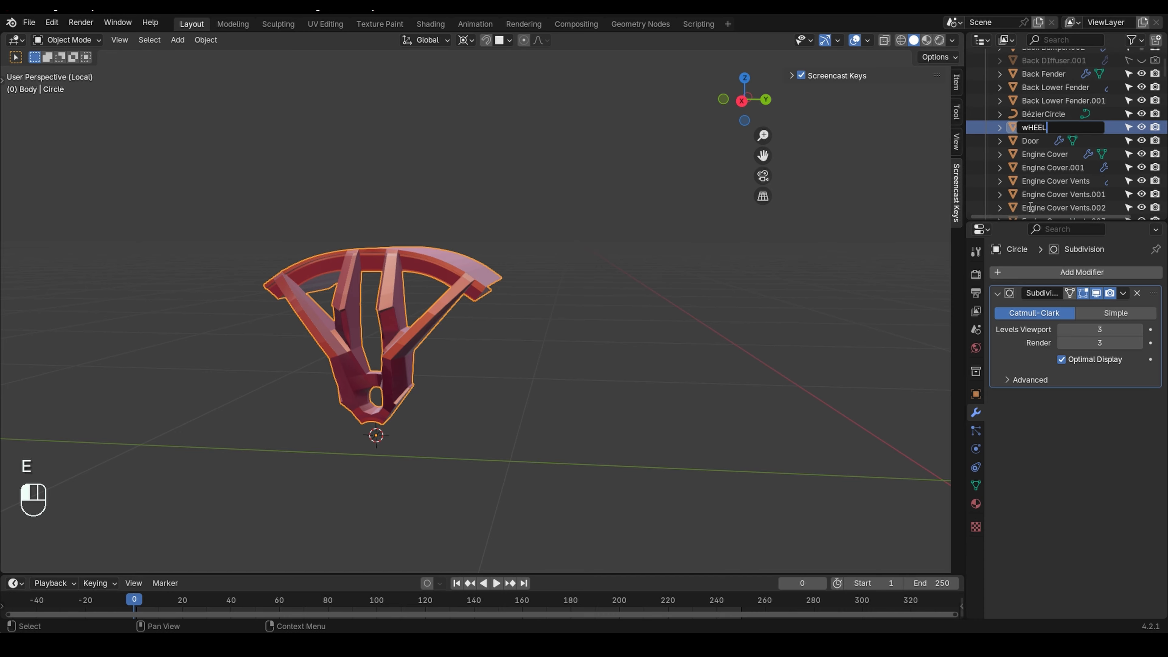
type("W")
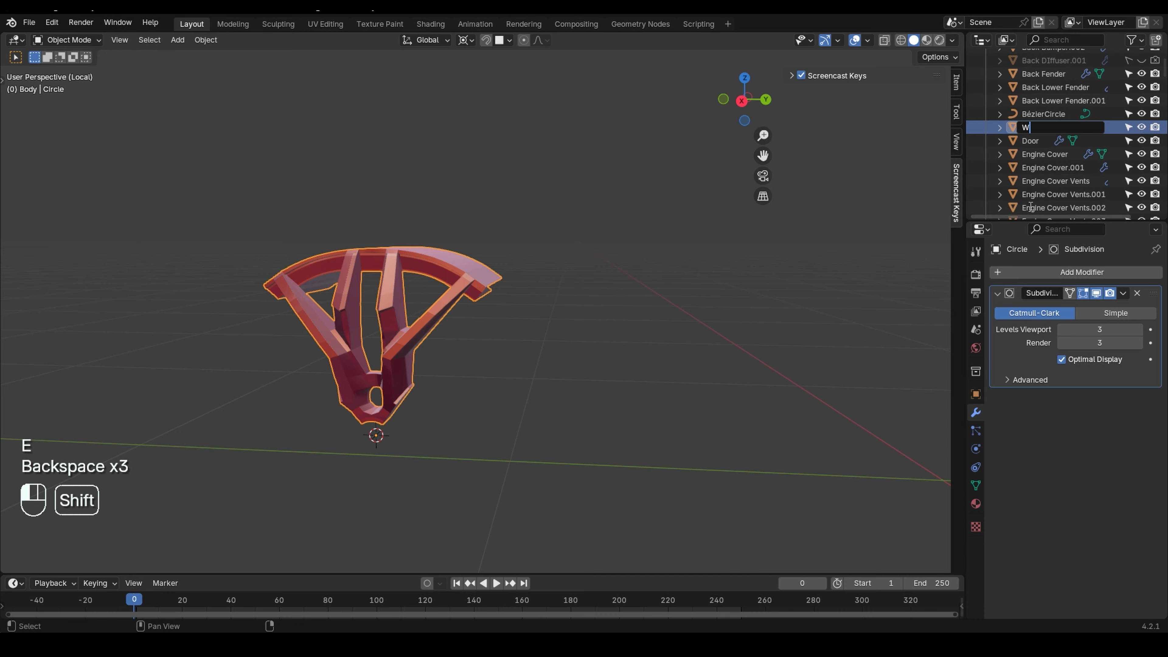
type("heel")
key("Return")
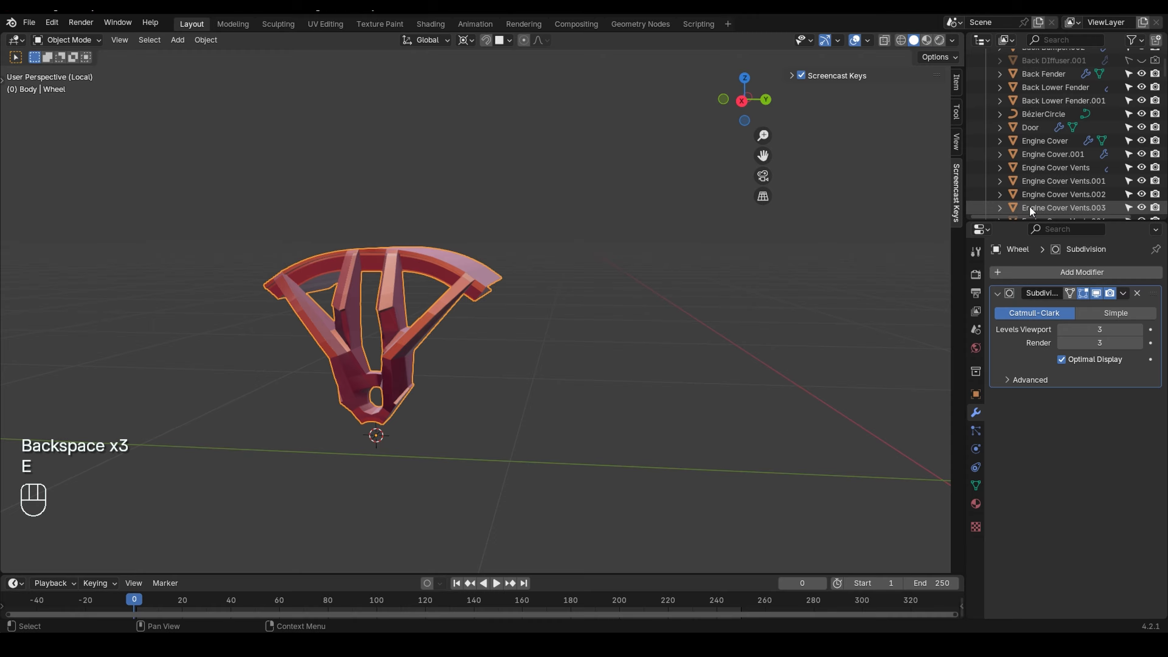
- Collapse the Lattis and Grill collections in the scene hierarchy
scroll(1029, 205, "down", 15)
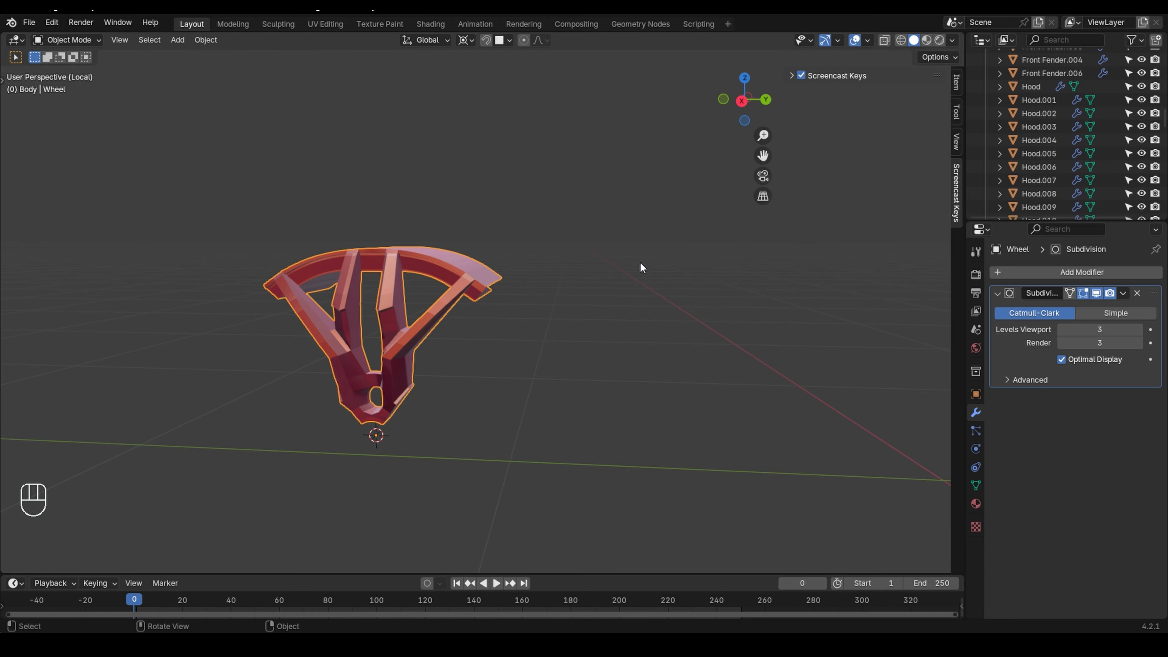
scroll(1001, 145, "down", 5)
scroll(1028, 156, "down", 10)
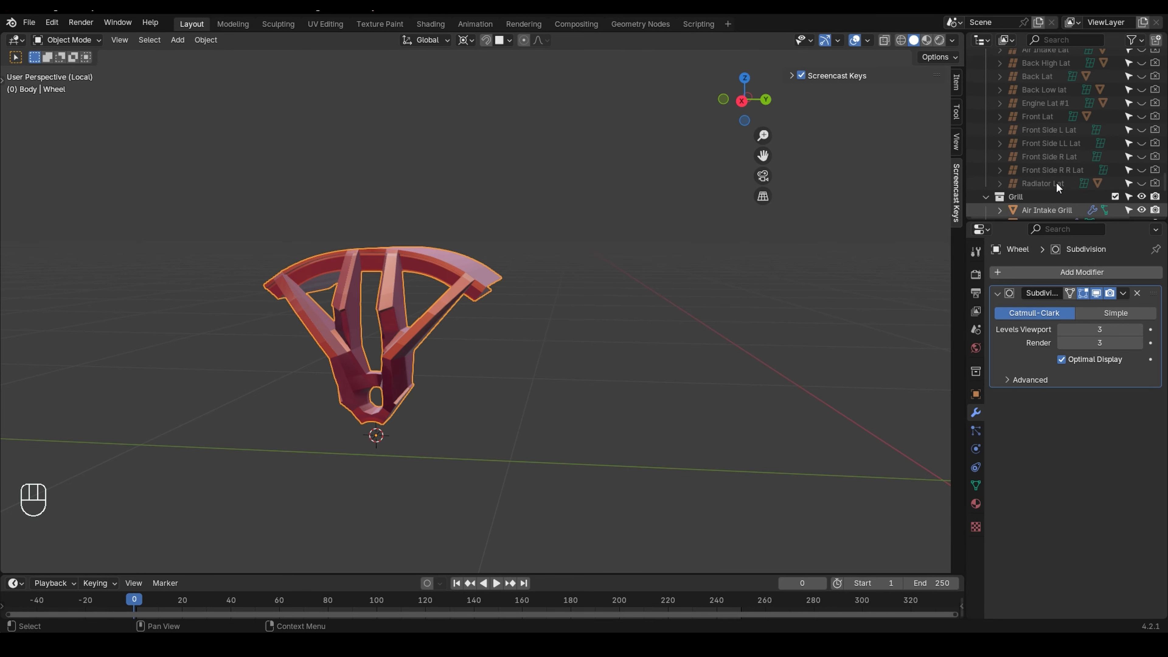
scroll(1050, 192, "up", 3)
left_click(986, 141)
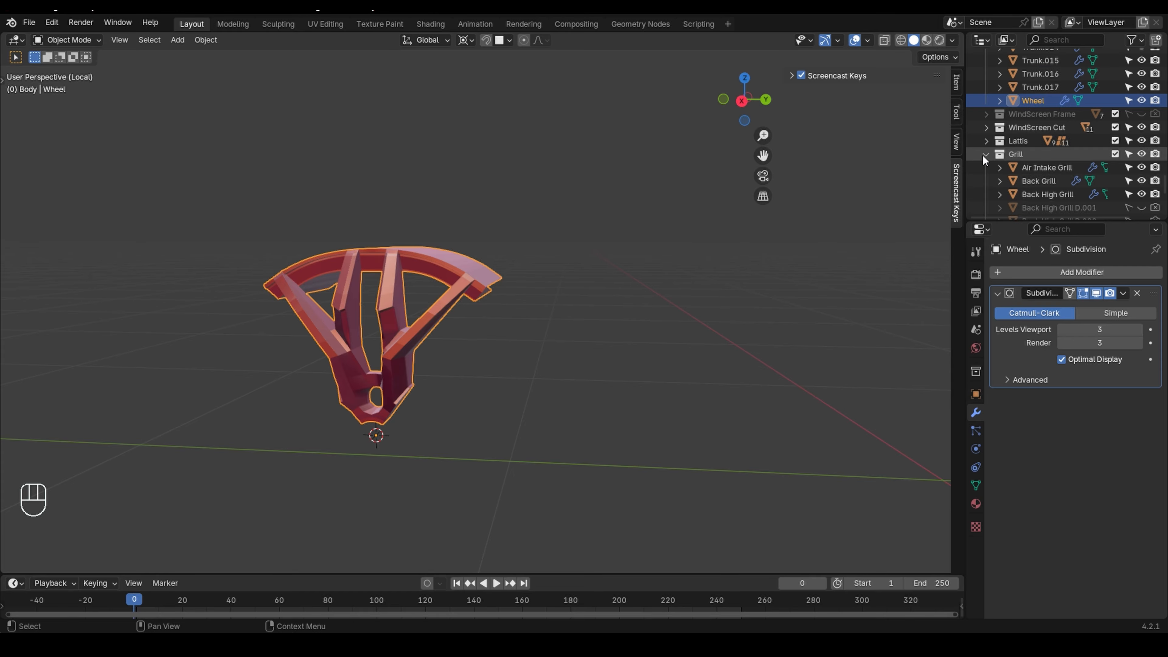
left_click(985, 155)
- Move the Wheel object into a new collection named Wheels and collapse the Body collection
key("m")
left_click(1037, 149)
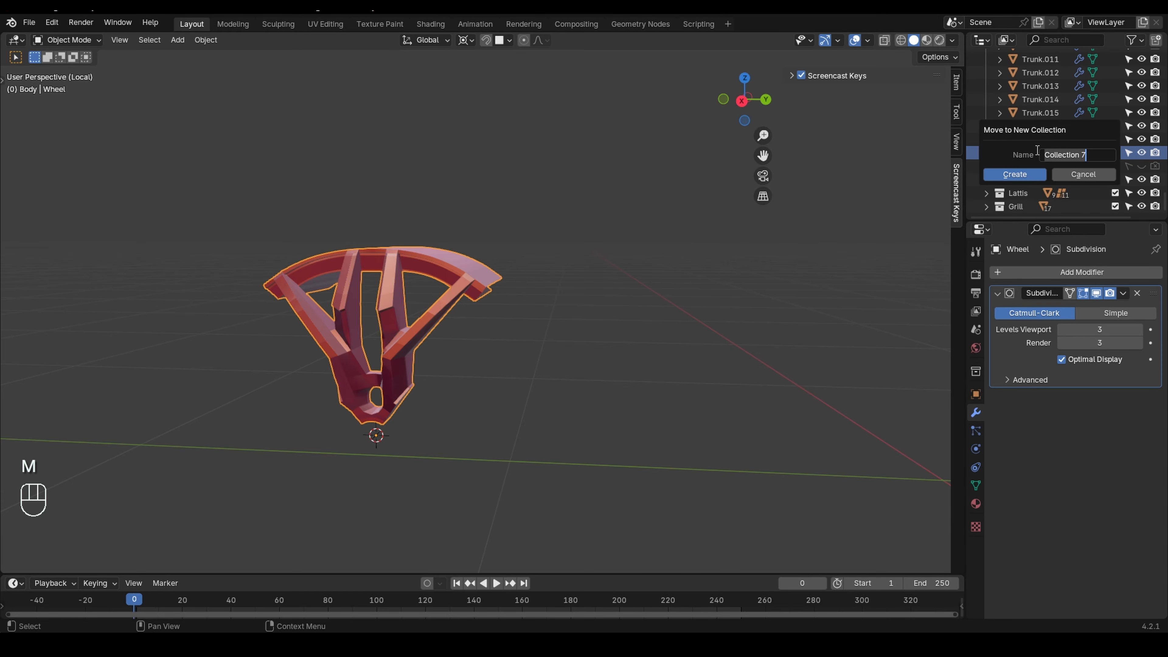
type("Wheel")
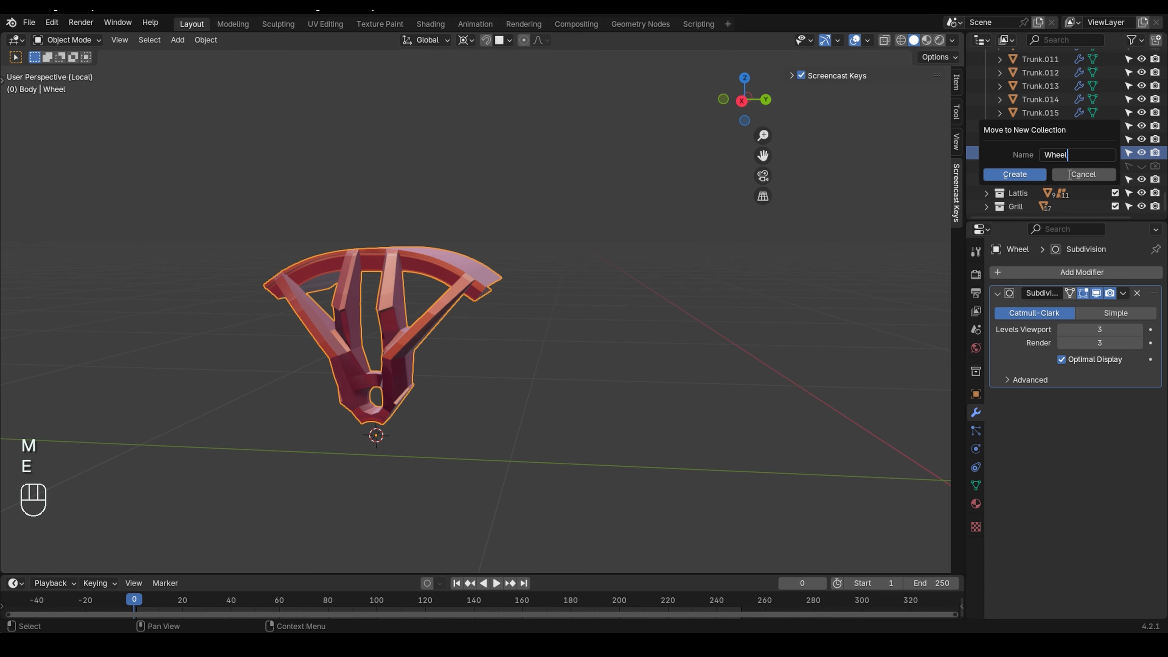
type("s")
key("Return")
scroll(1068, 174, "up", 3)
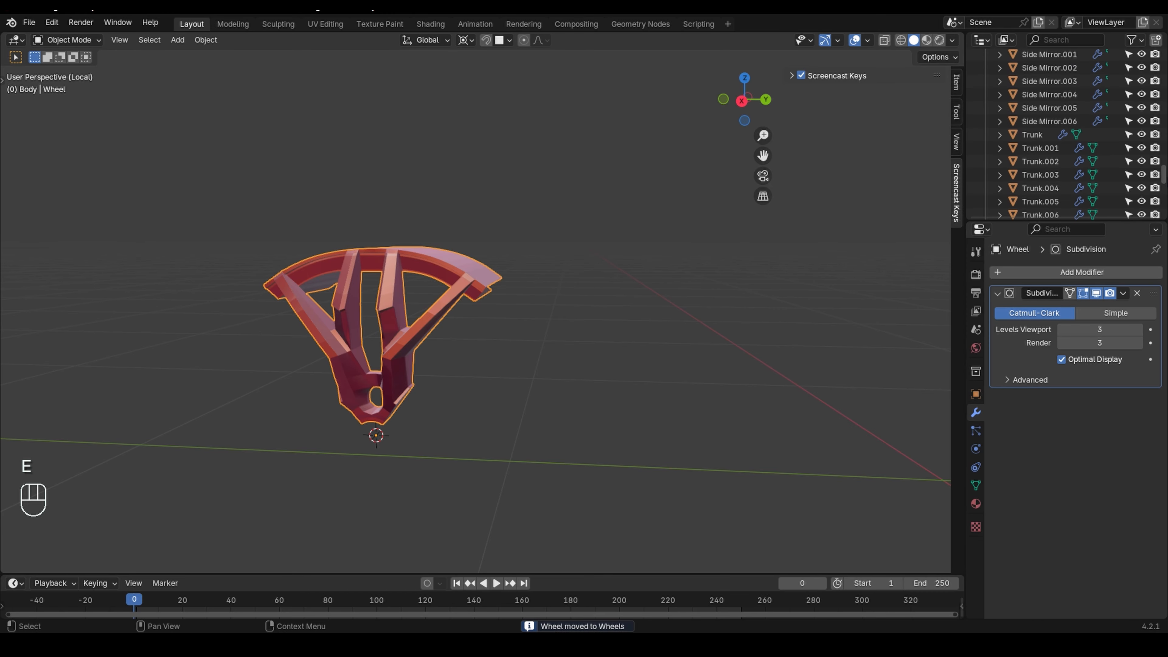
scroll(1058, 138, "up", 10)
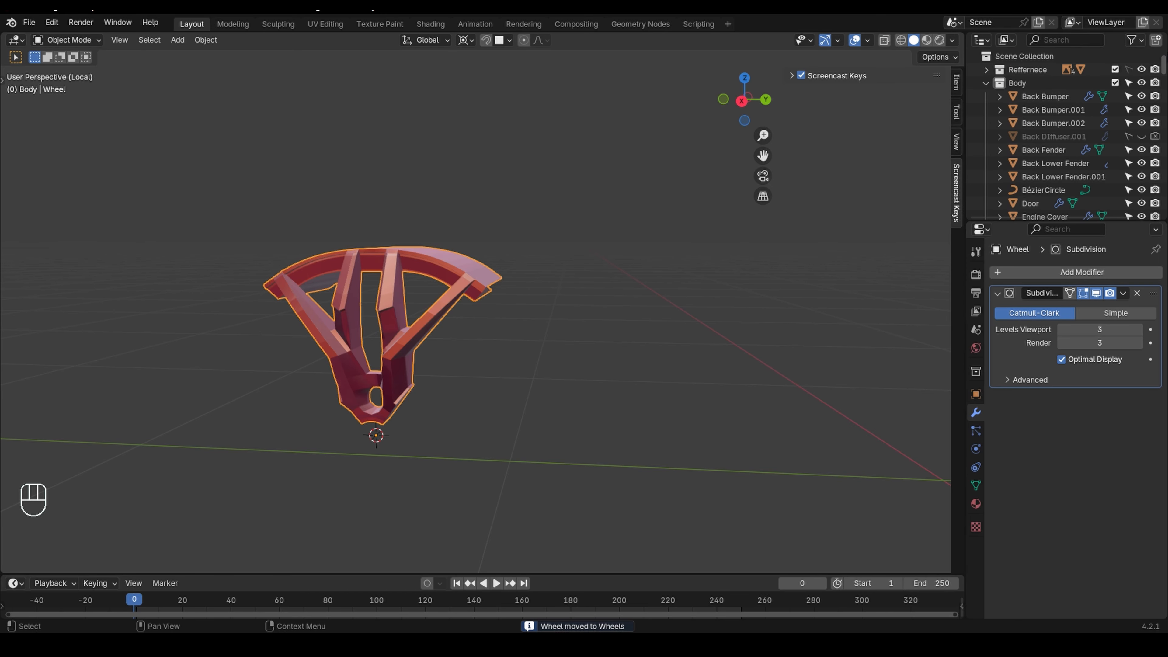
left_click(986, 83)
- Switch to the right orthographic view and select the entire Wheel mesh in Edit Mode
scroll(411, 339, "up", 3)
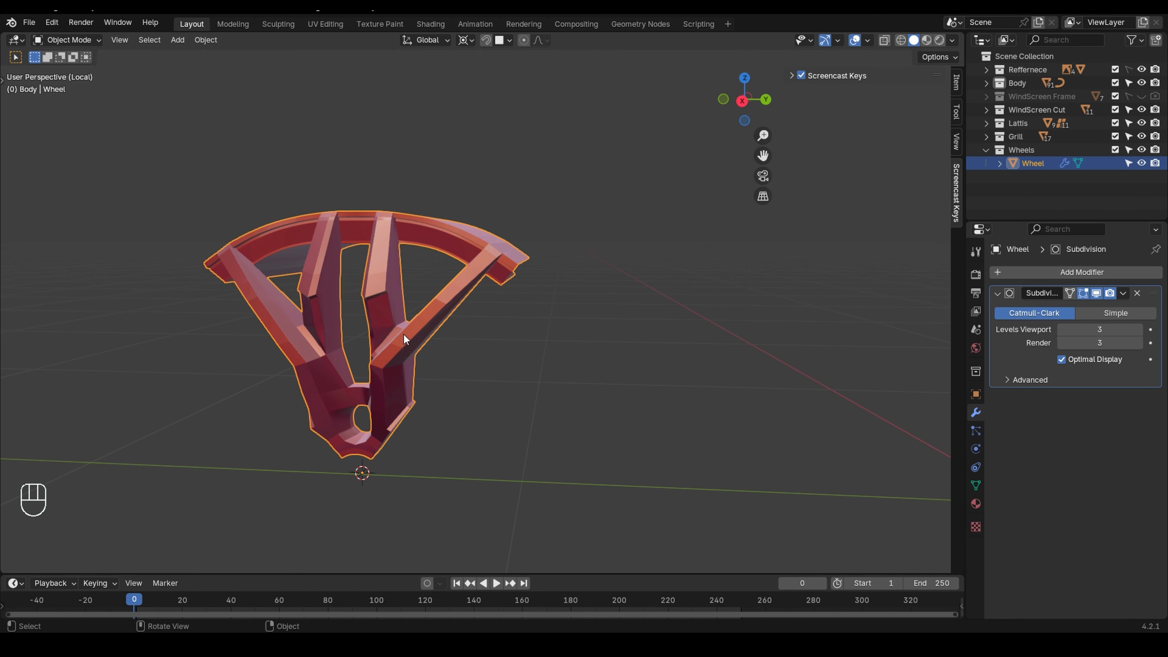
middle_click_drag(404, 334, 425, 341)
key("grave")
left_click(503, 348)
middle_click_drag(501, 356, 522, 329, "shift")
key("Tab")
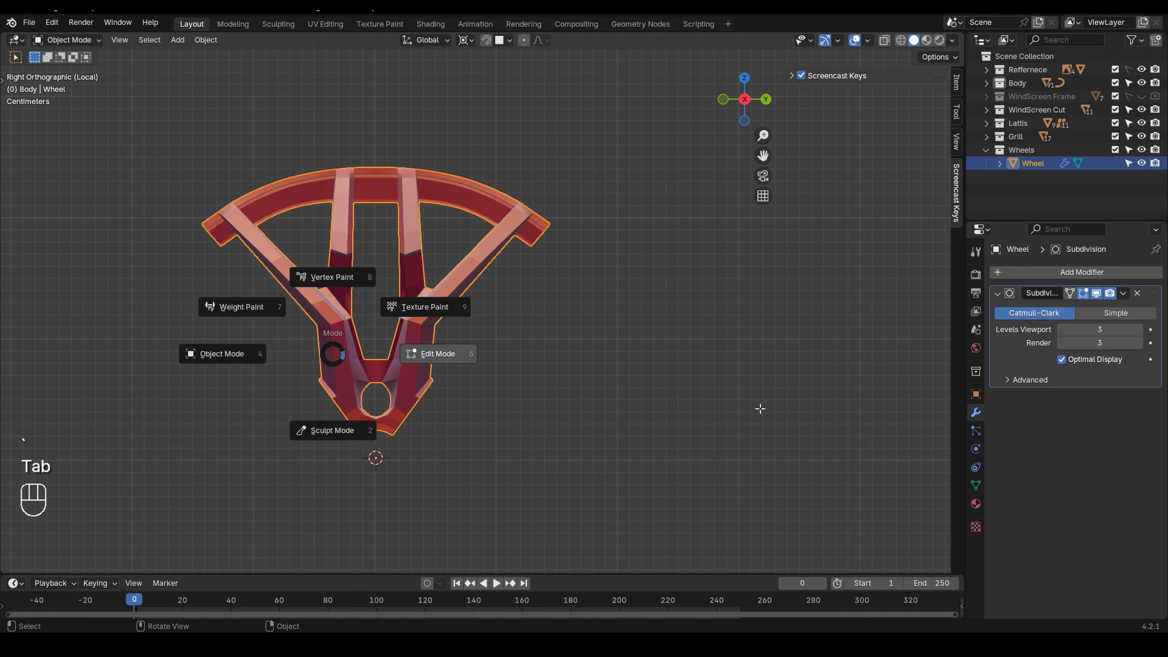
key("a")
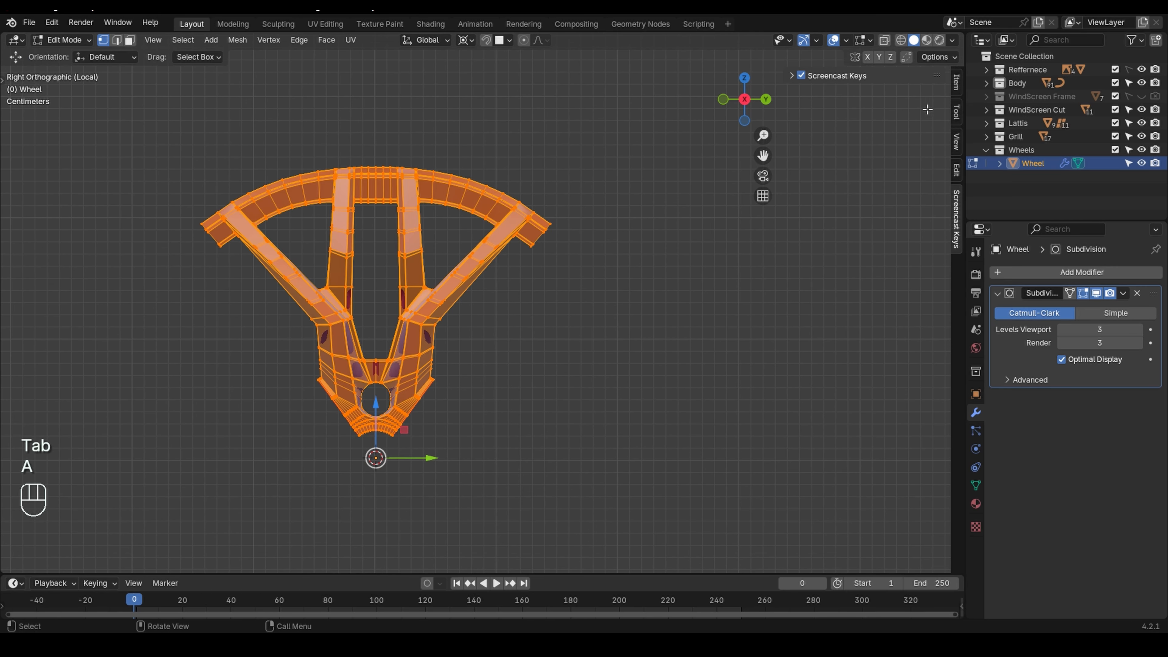
- Try to duplicate the wheel segment in place and rotate the copy about 74.4° around the global X axis
key("shift+d")
right_click(577, 171)
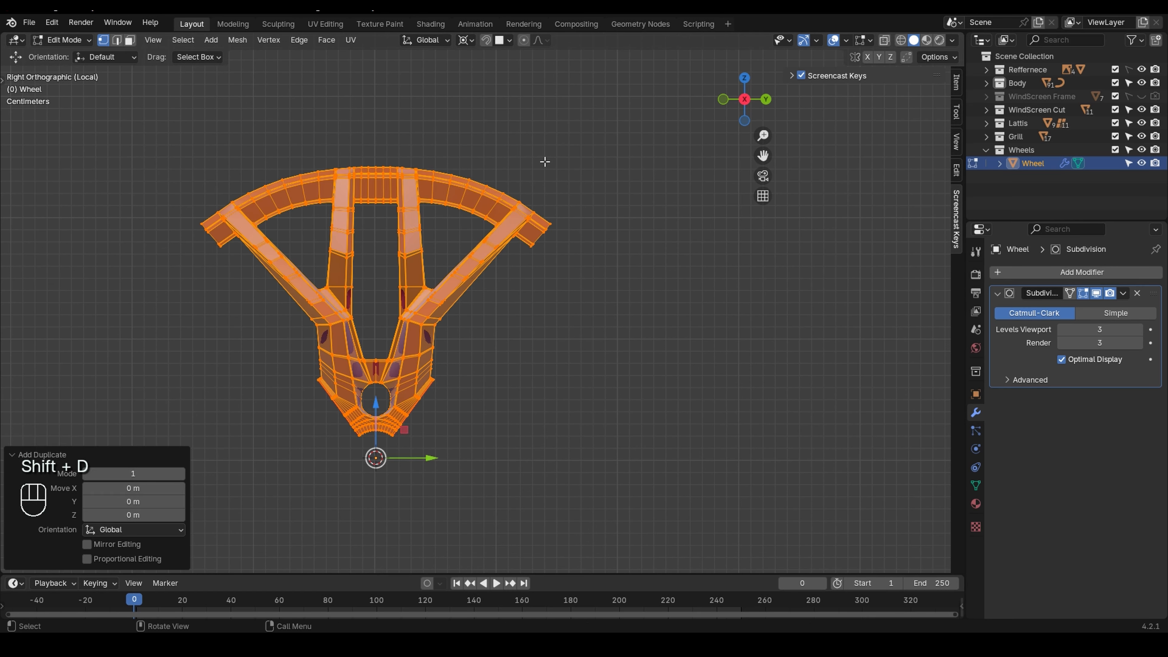
key("r")
key("x")
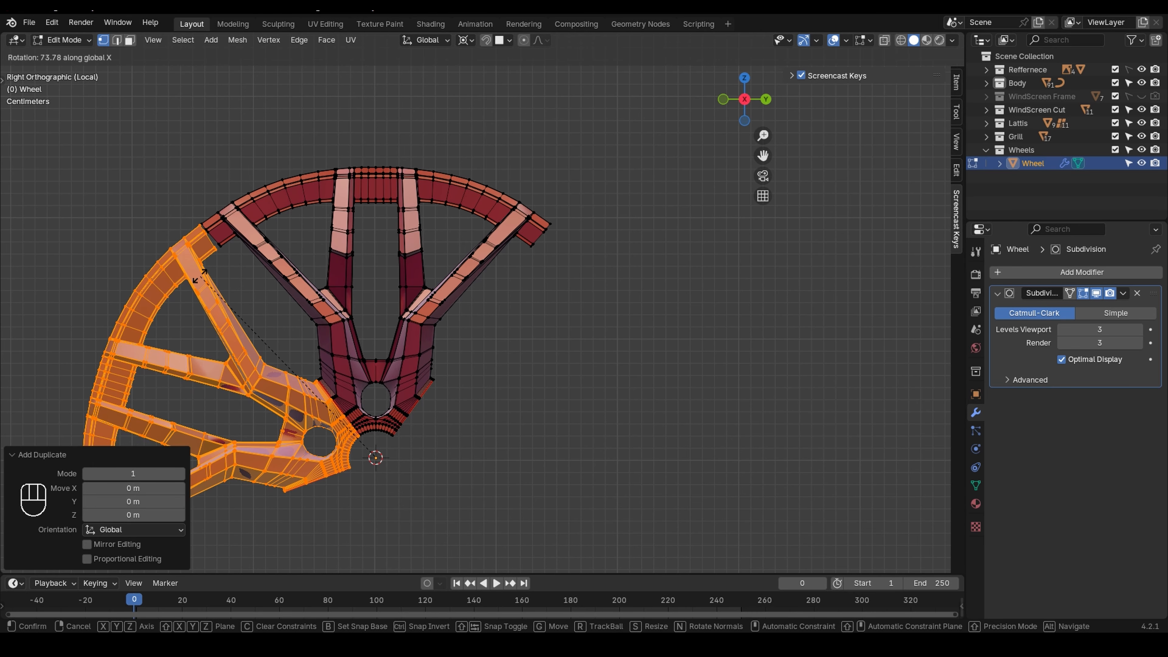
left_click(197, 277)
middle_click_drag(173, 229, 204, 208, "shift")
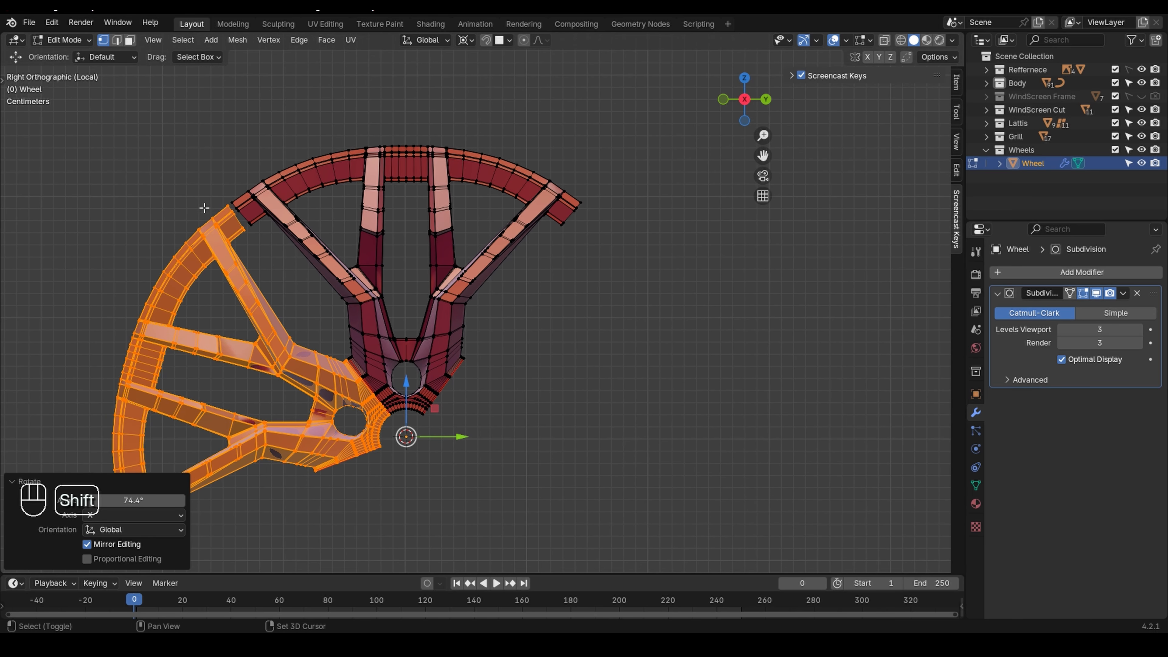
scroll(221, 193, "up", 6)
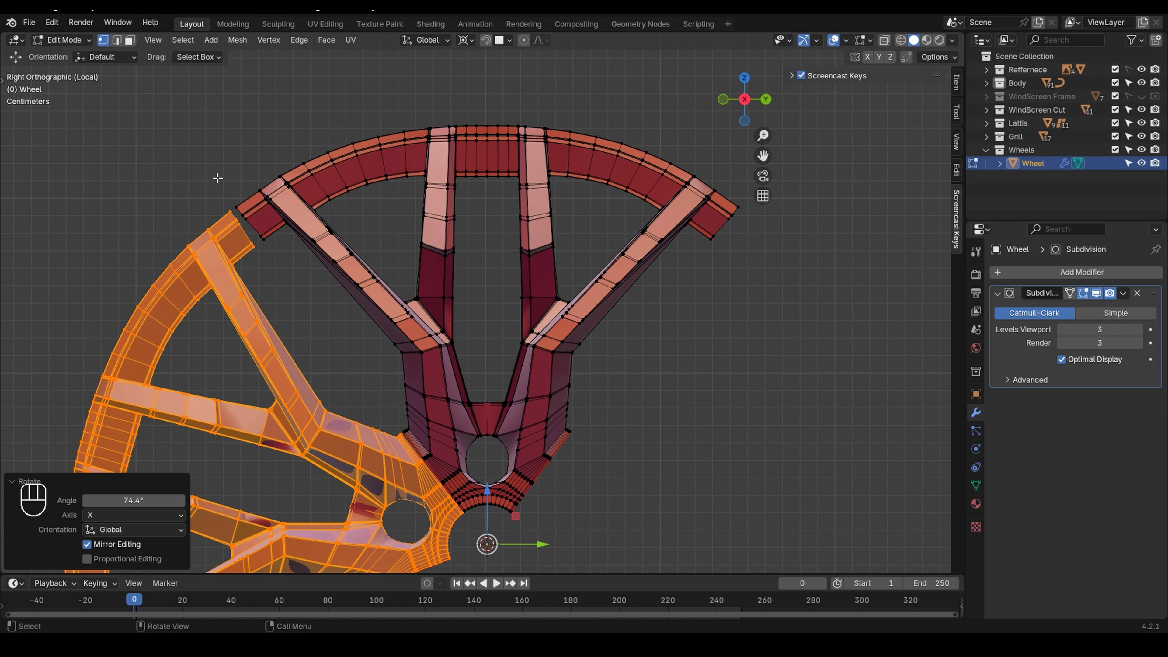
key("ctrl+z")
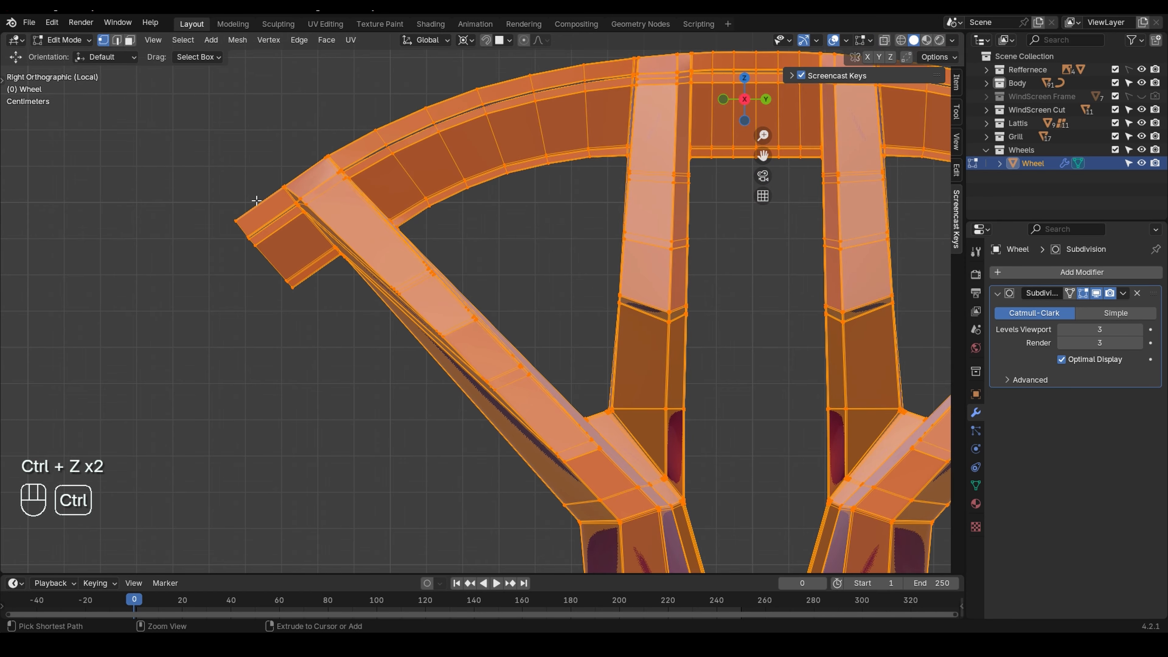
key("ctrl+z")
- Turn on X-ray and select the end vertices at both ends of the wheel segment's outer rim
middle_click_drag(475, 250, 219, 266, "shift")
scroll(232, 248, "down", 3)
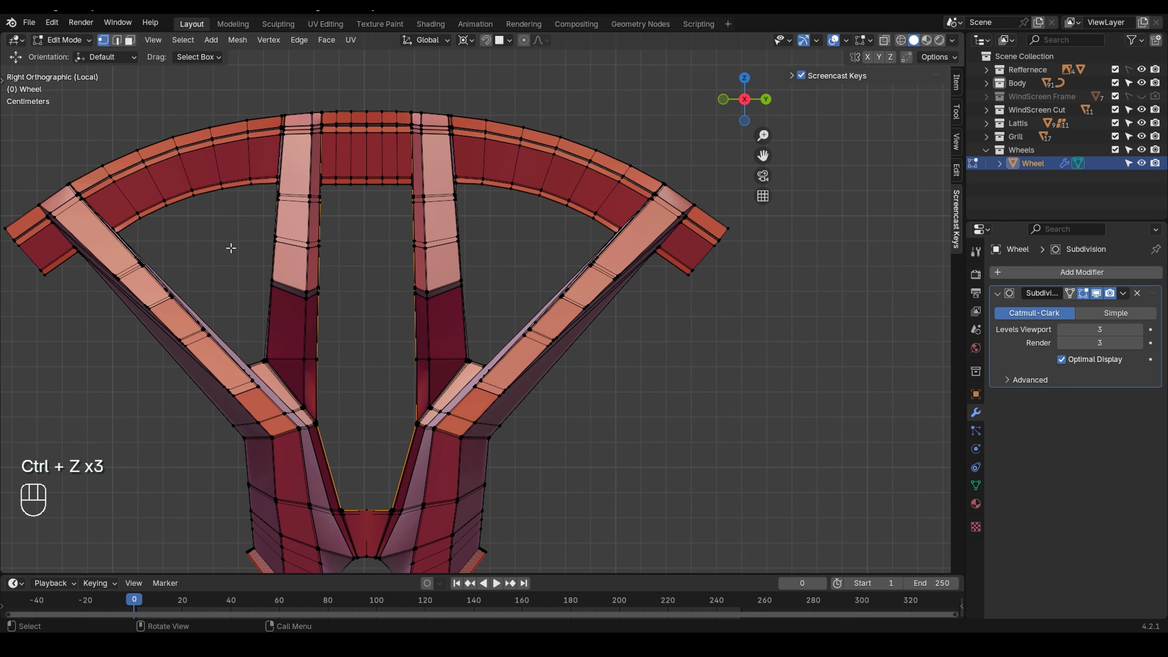
middle_click_drag(349, 282, 397, 281, "shift")
scroll(394, 281, "down", 1)
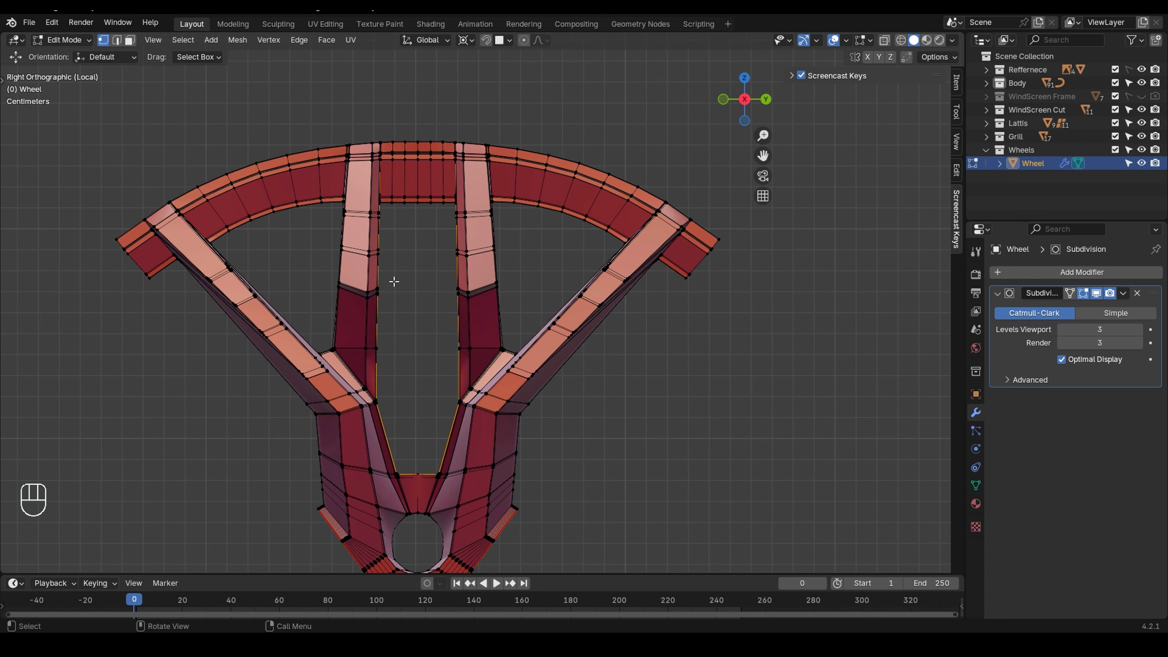
key("alt+z")
left_click_drag(162, 301, 127, 270)
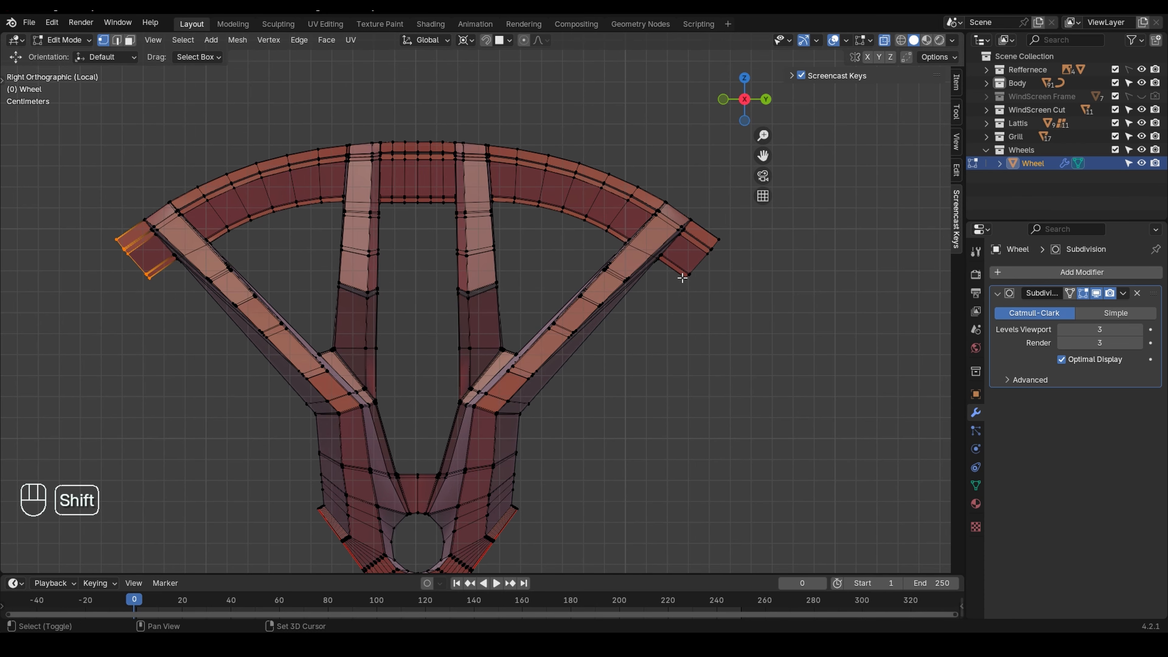
left_click_drag(683, 278, 709, 267, "shift")
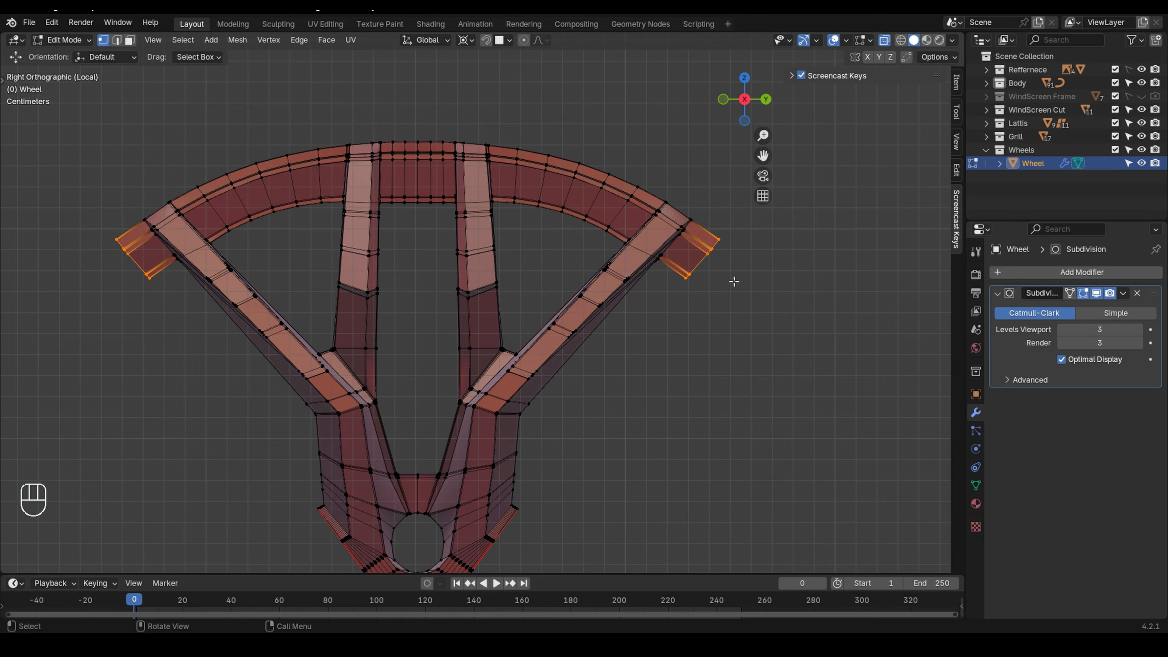
- Try to move the selected rim ends with the 3D Cursor pivot and again with the Individual Origins pivot
key("g")
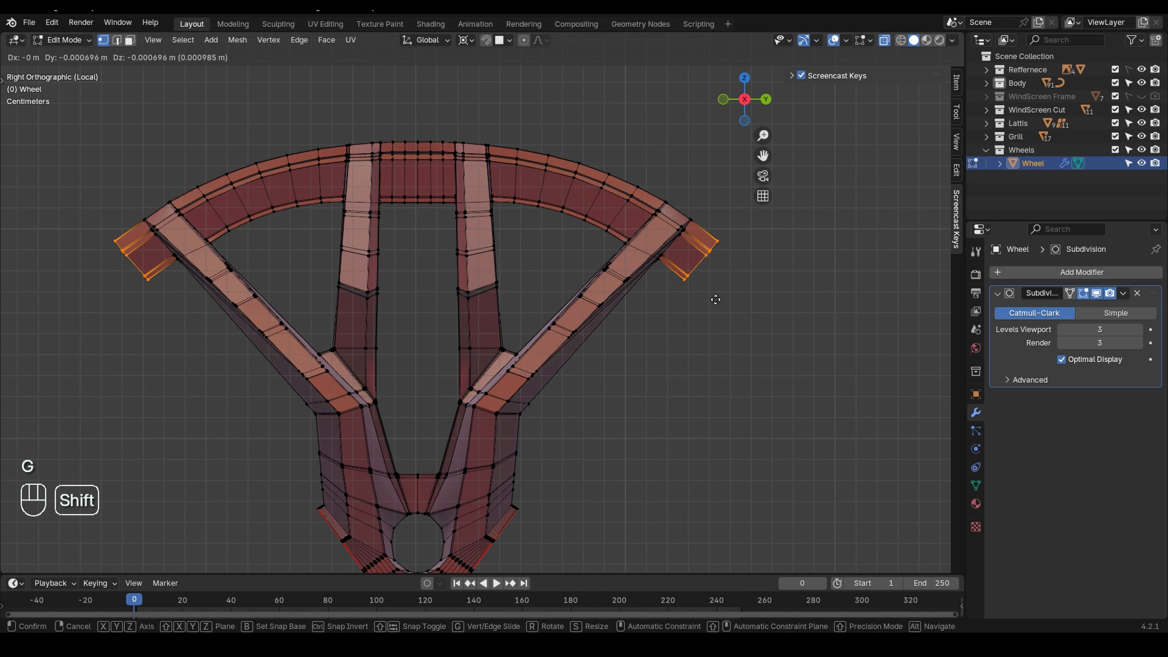
left_click(715, 300)
key("ctrl+z")
left_click(467, 41)
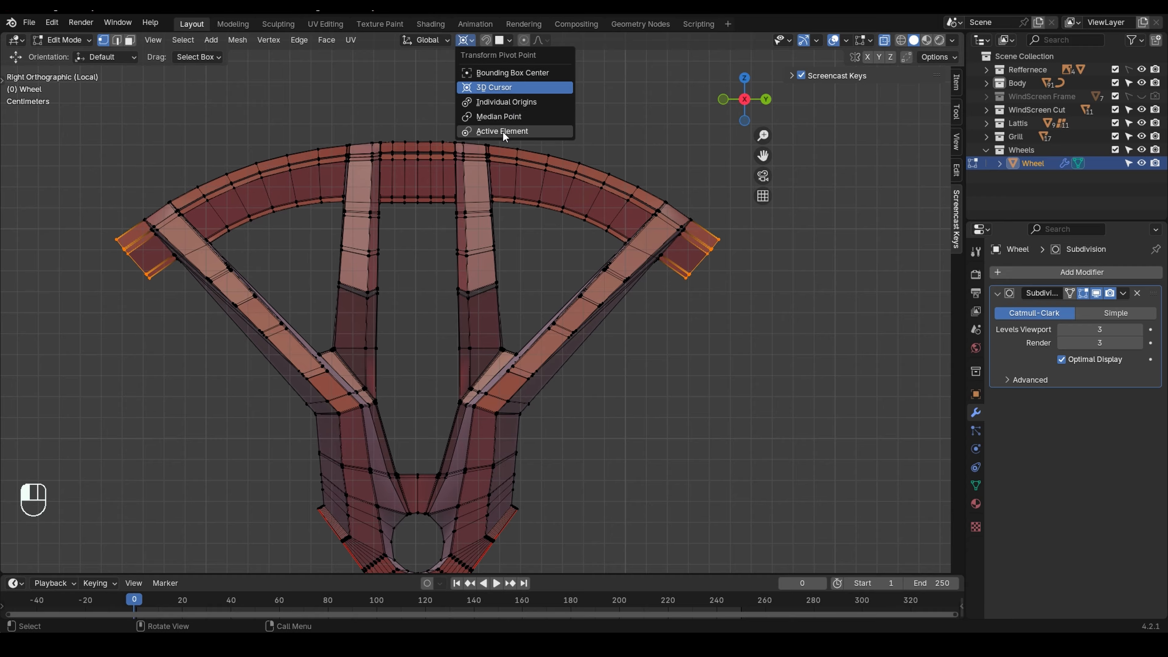
left_click(510, 102)
key("g")
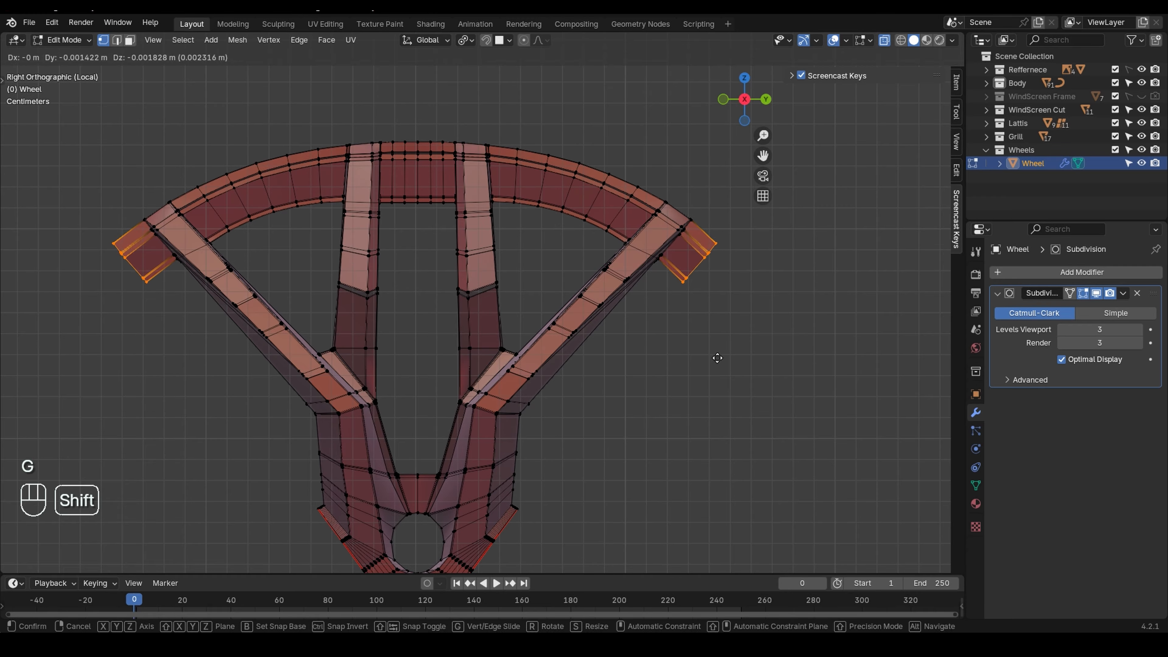
key("ctrl+z")
- Try to move the selected rim ends with the Median Point pivot and again with the Active Element pivot
left_click(466, 41)
left_click(501, 117)
key("g")
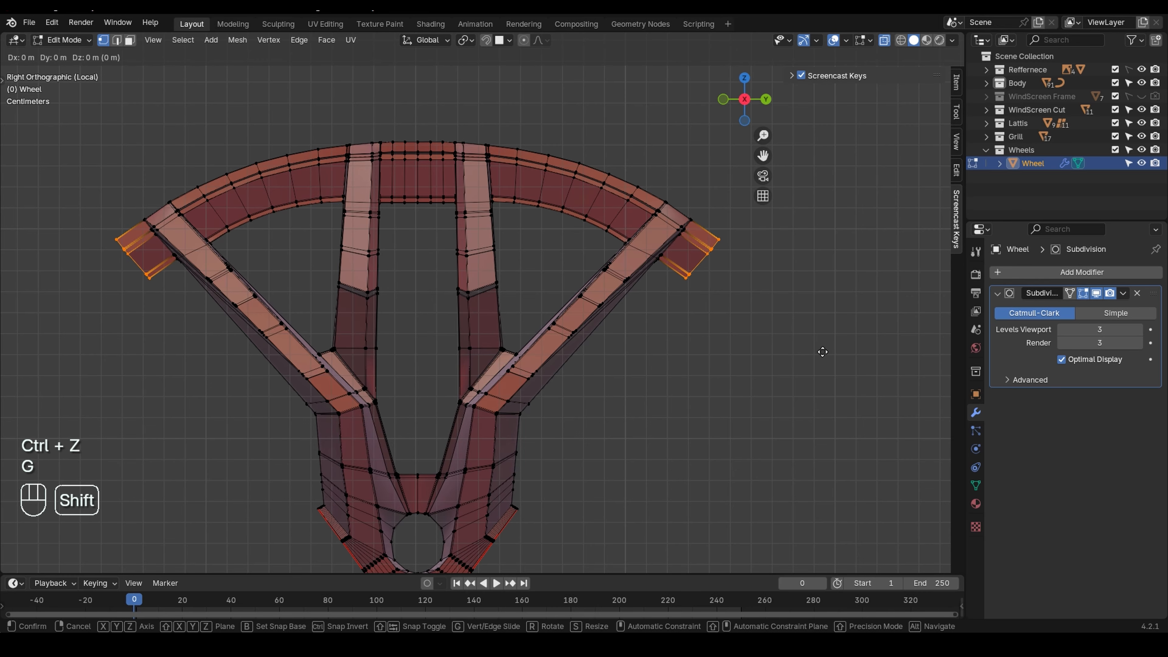
left_click(790, 405)
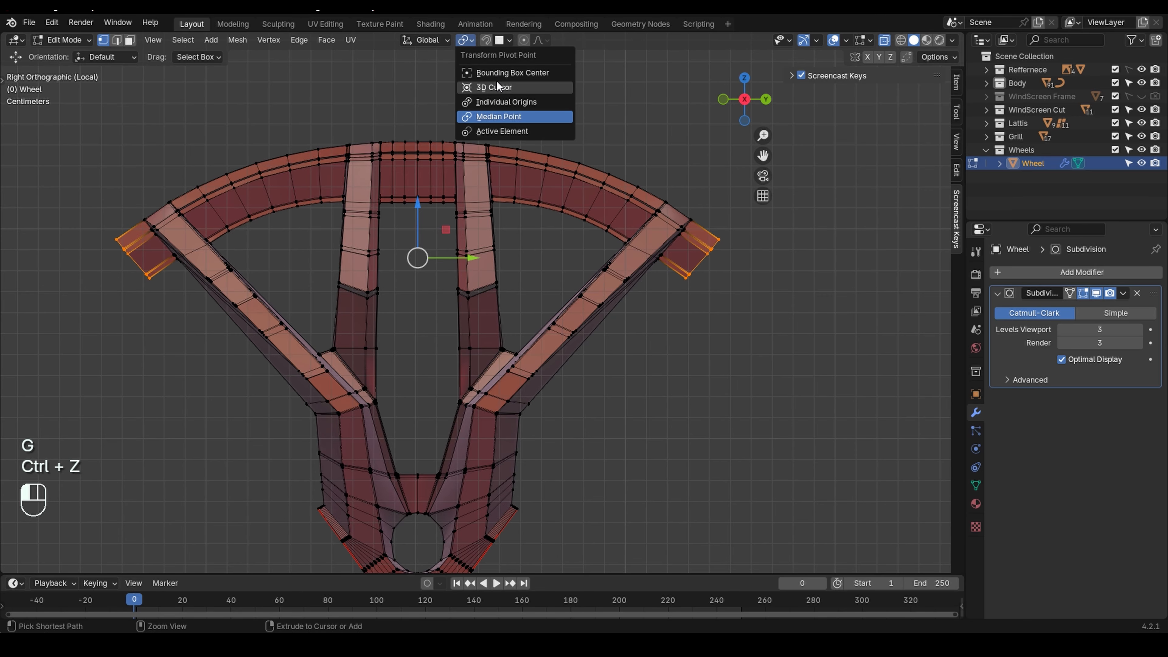
left_click(503, 132)
key("g")
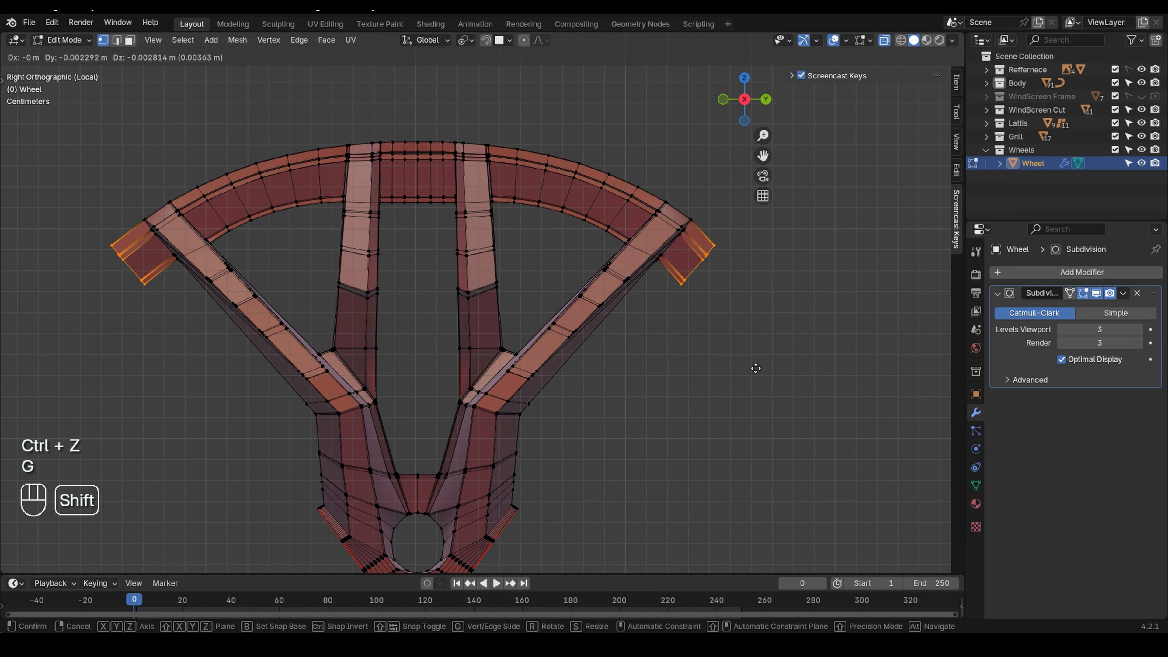
left_click(756, 368, "shift")
key("ctrl+z")
- Set the pivot to 3D Cursor and move the selected rim ends slightly down along the global Z axis
left_click(466, 41)
left_click(484, 91)
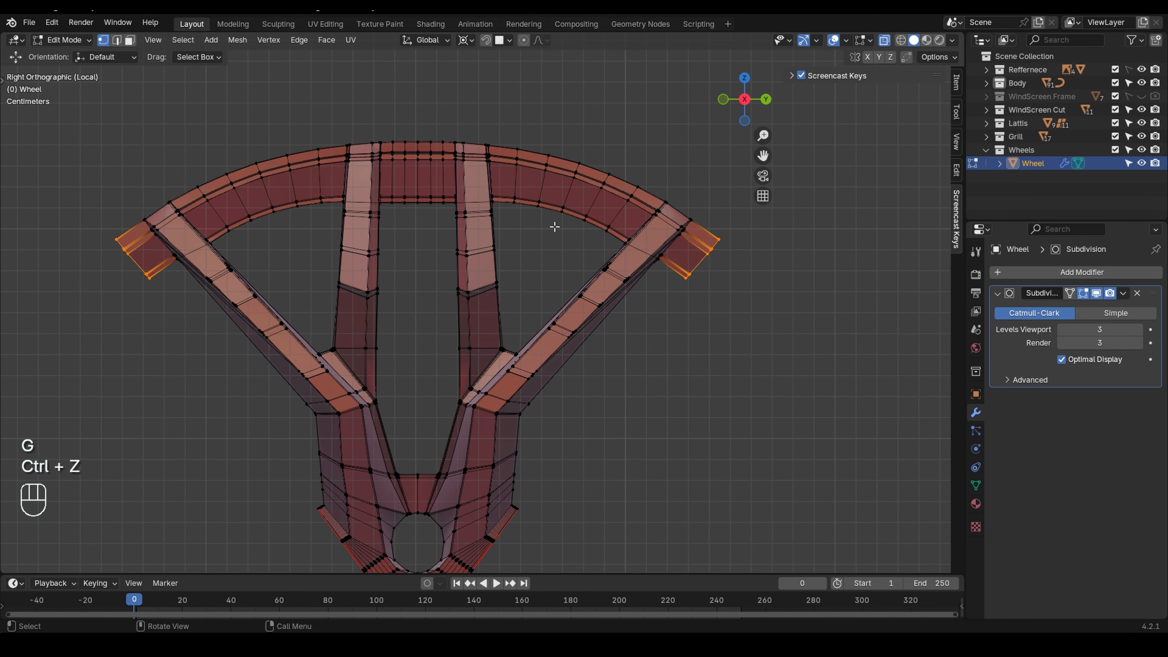
middle_click_drag(552, 258, 553, 197, "shift")
key("g")
key("z")
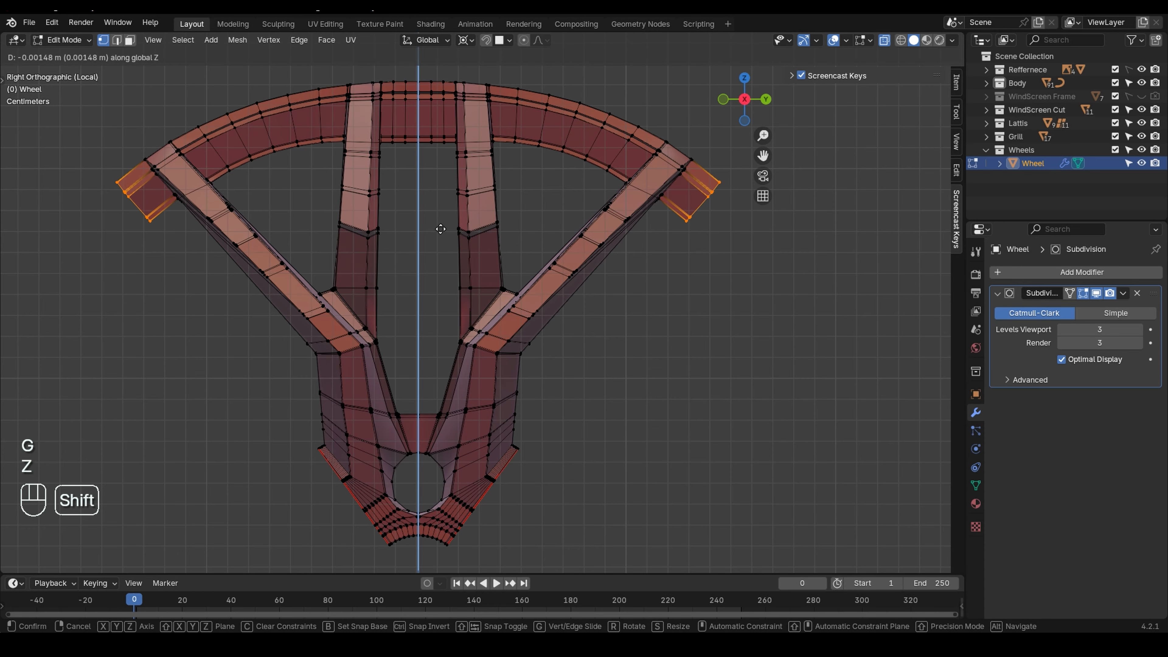
left_click(435, 263, "shift")
- Try to duplicate the Wheel in Object Mode and rotate the copy about 74.4° around the global X axis
key("Tab")
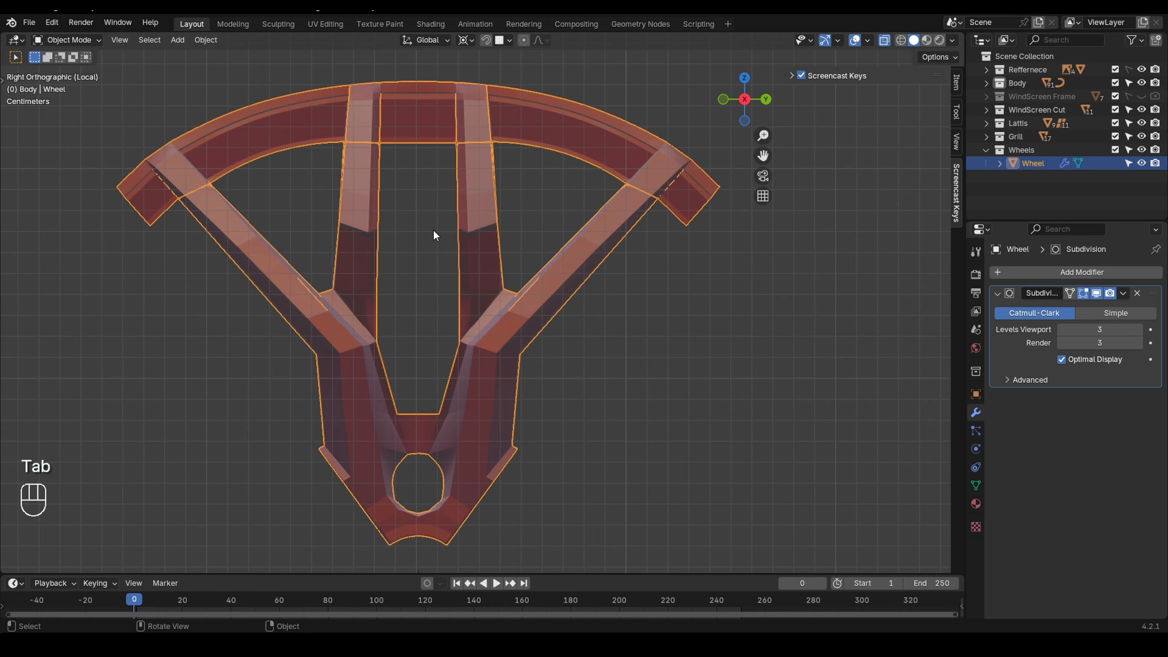
key("g")
left_click(433, 230)
key("shift+d")
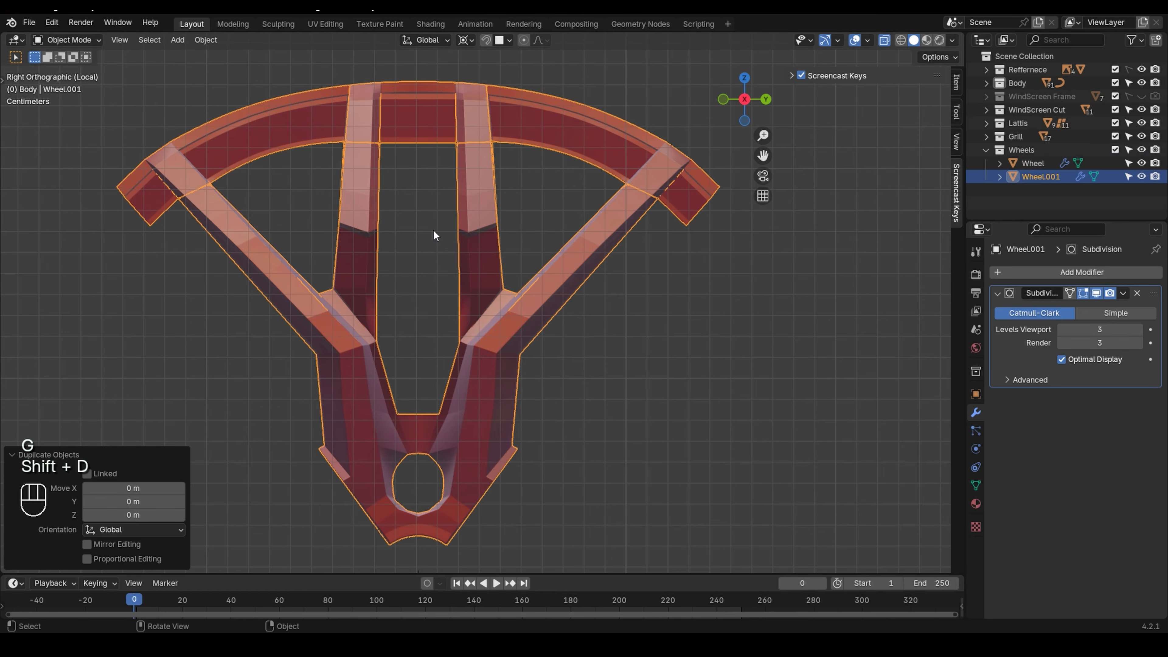
key("r")
key("x")
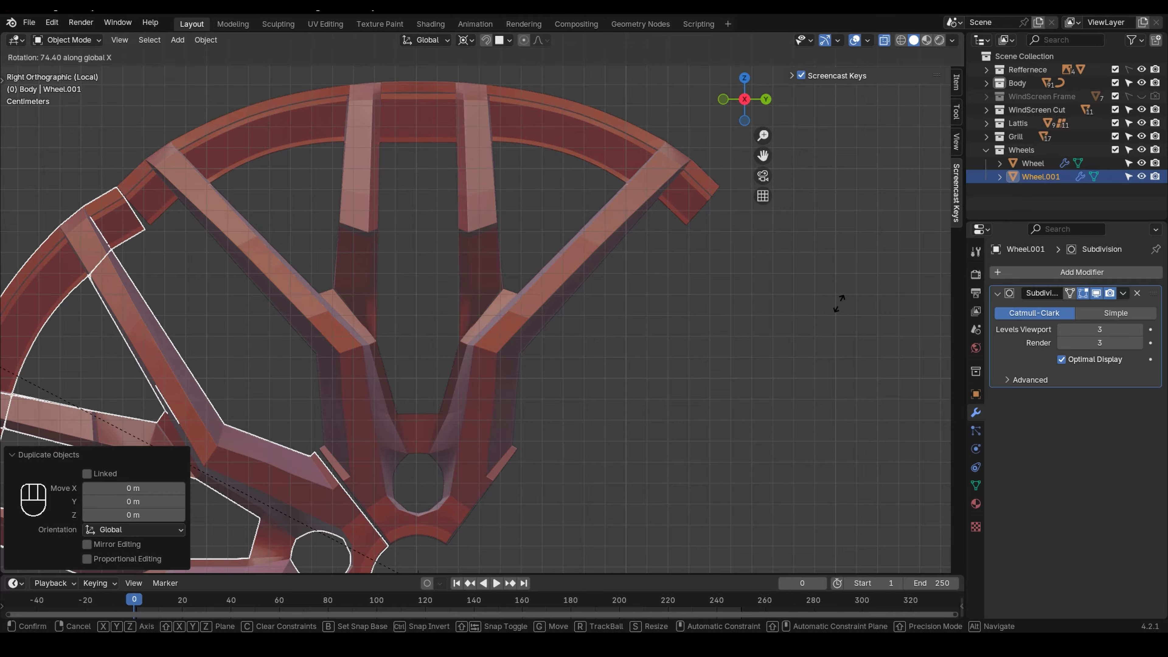
key("ctrl+z")
key("ctrl+z")
key("ctrl+z")
key("ctrl+z")
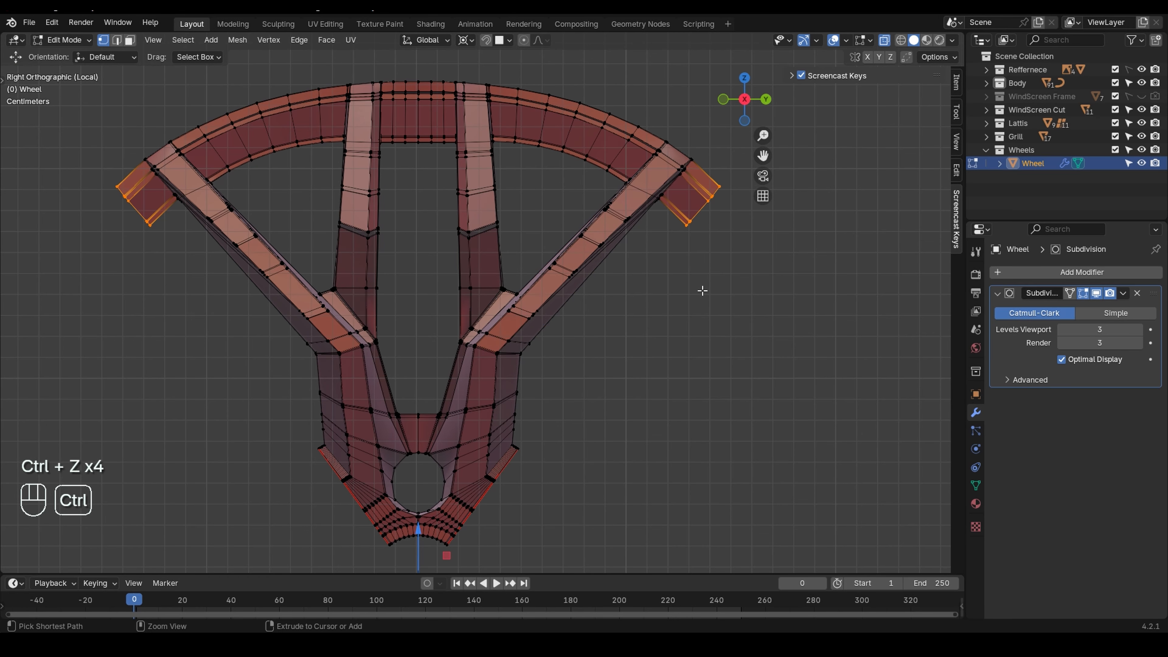
middle_click_drag(703, 304, 649, 322, "shift")
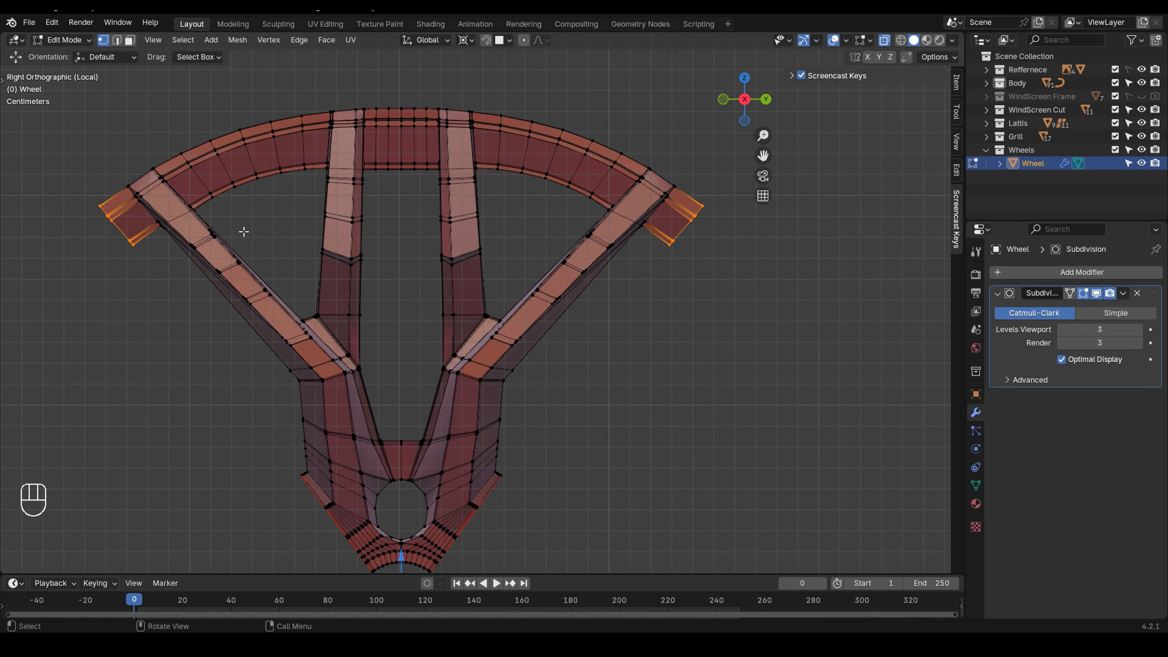
scroll(244, 231, "down", 2)
middle_click_drag(282, 219, 363, 208, "shift")
key("alt+z")
key("alt+z")
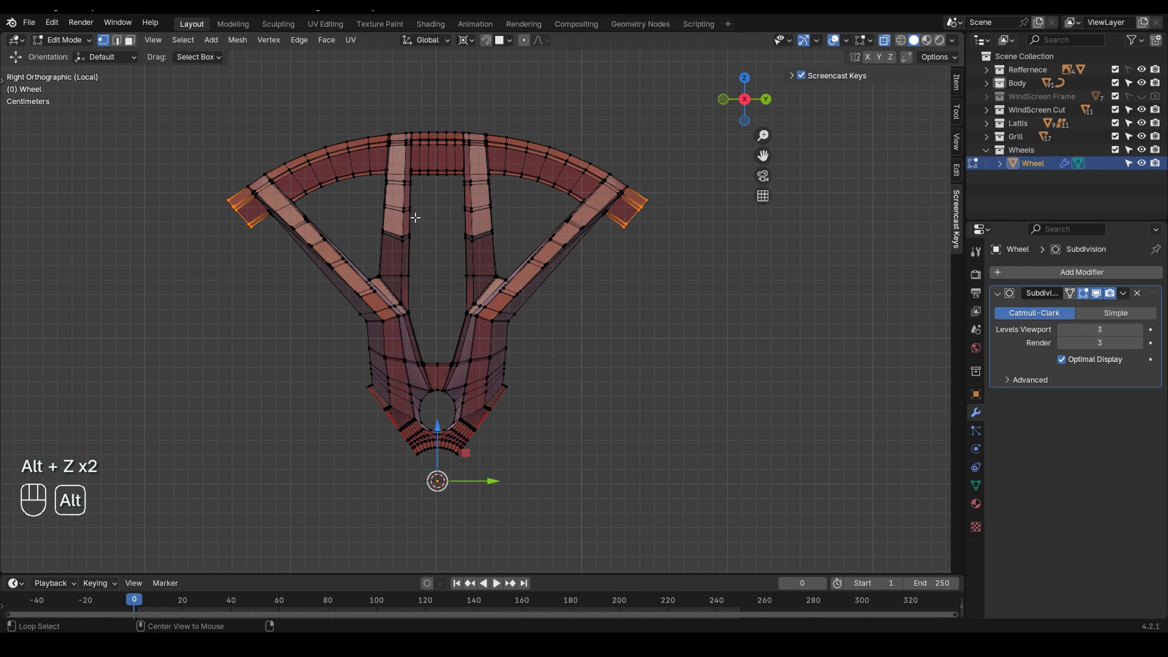
key("a")
key("shift+d")
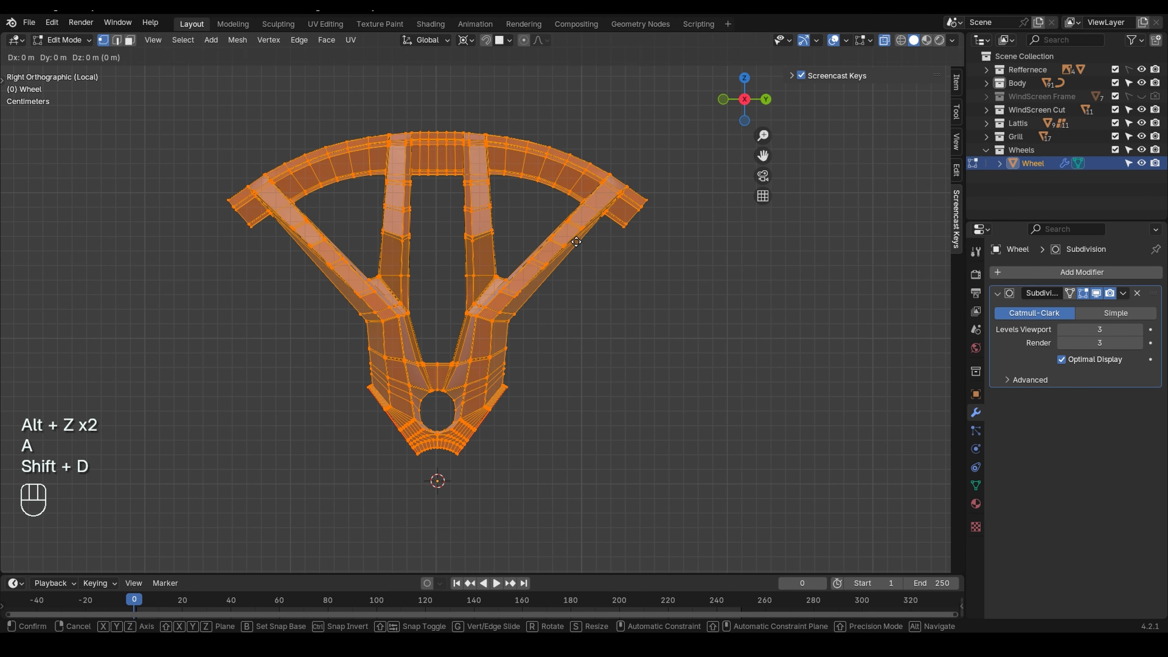
key("x")
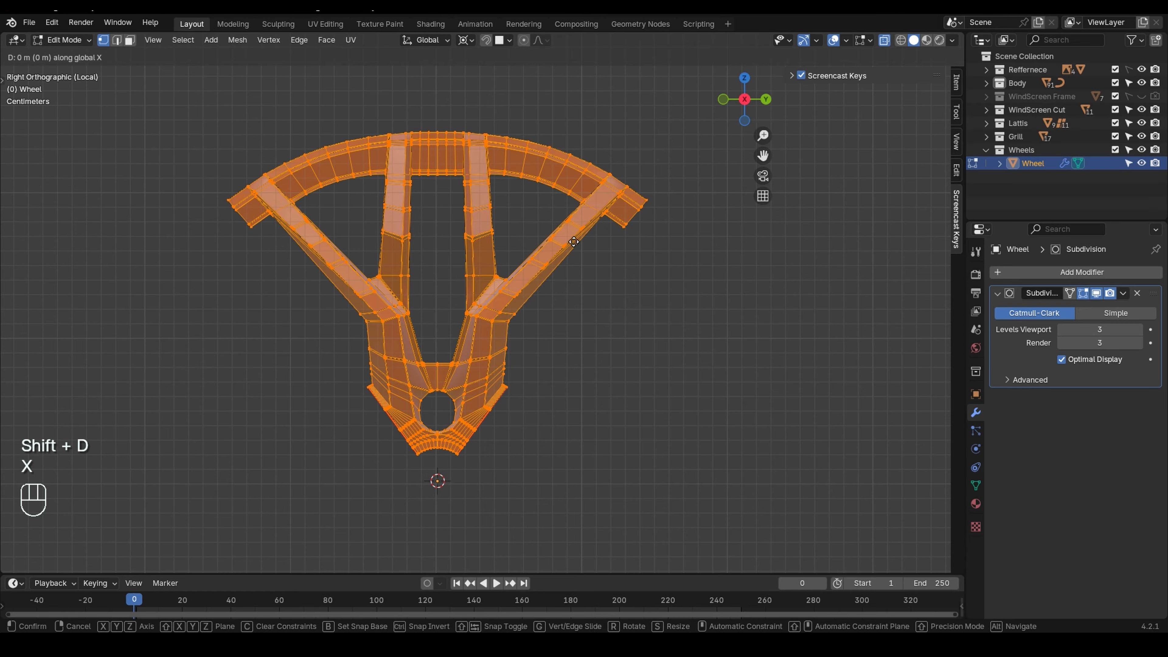
left_click(357, 211)
key("ctrl+z")
key("ctrl+z")
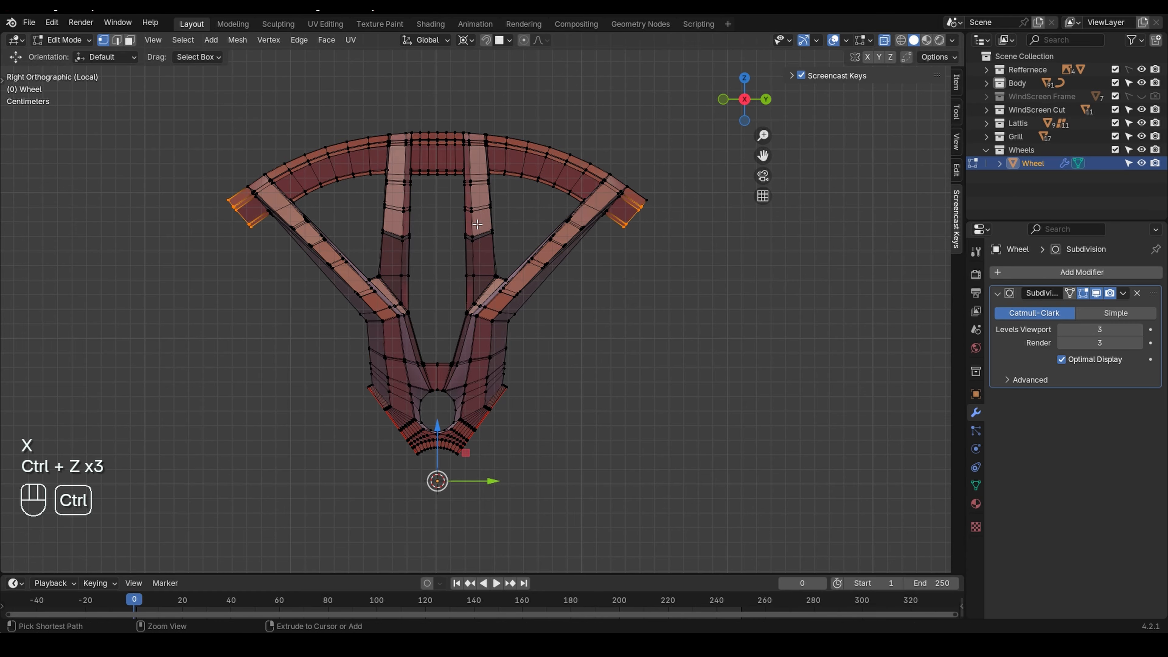
- Try duplicating the whole segment mesh in place in Edit Mode and rotating the copy 77.2° around the global X axis
key("a")
key("shift+d")
right_click(478, 223)
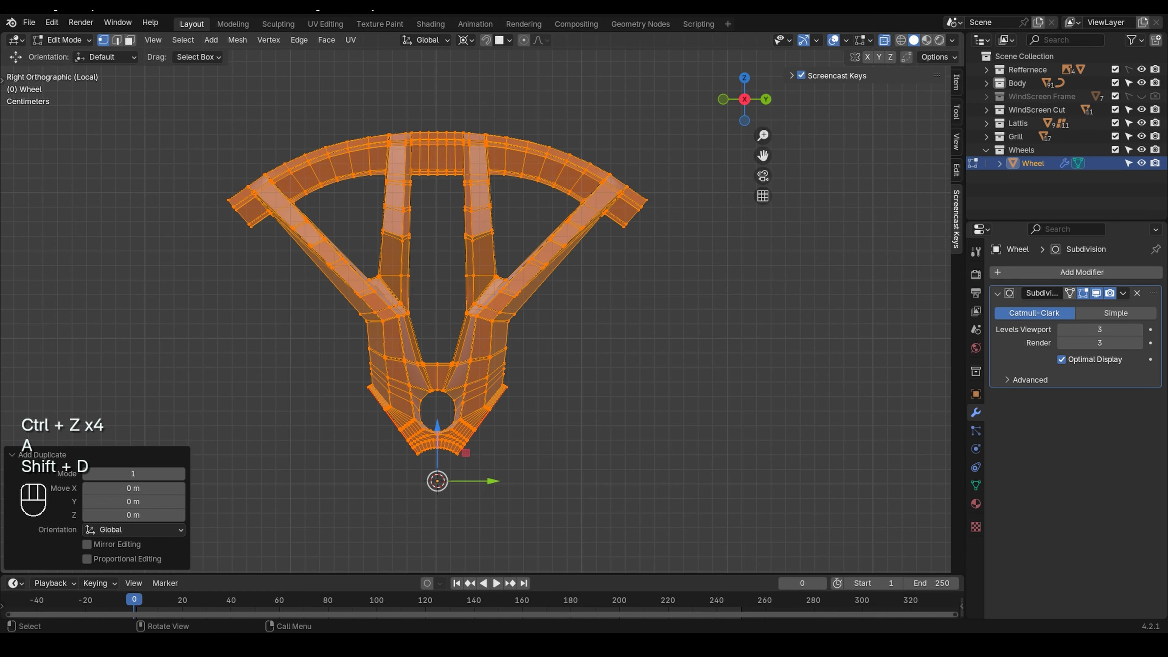
key("r")
key("x")
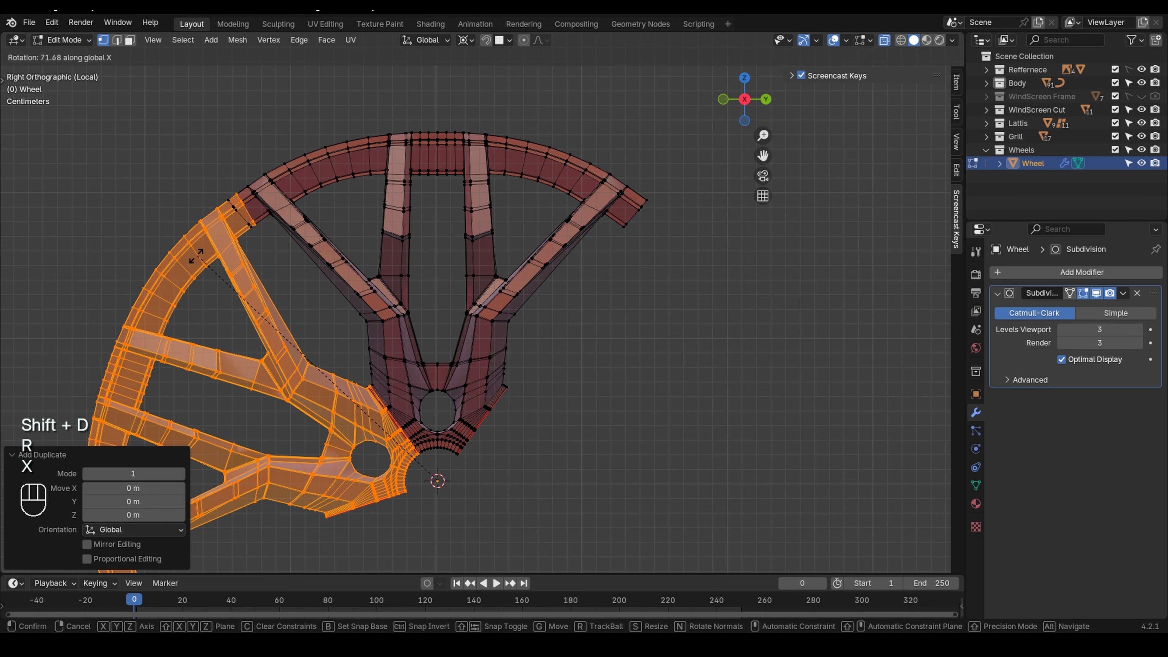
left_click(184, 271)
- Turn on Auto Merge in the mesh editing options
scroll(398, 417, "up", 5)
scroll(397, 418, "up", 1)
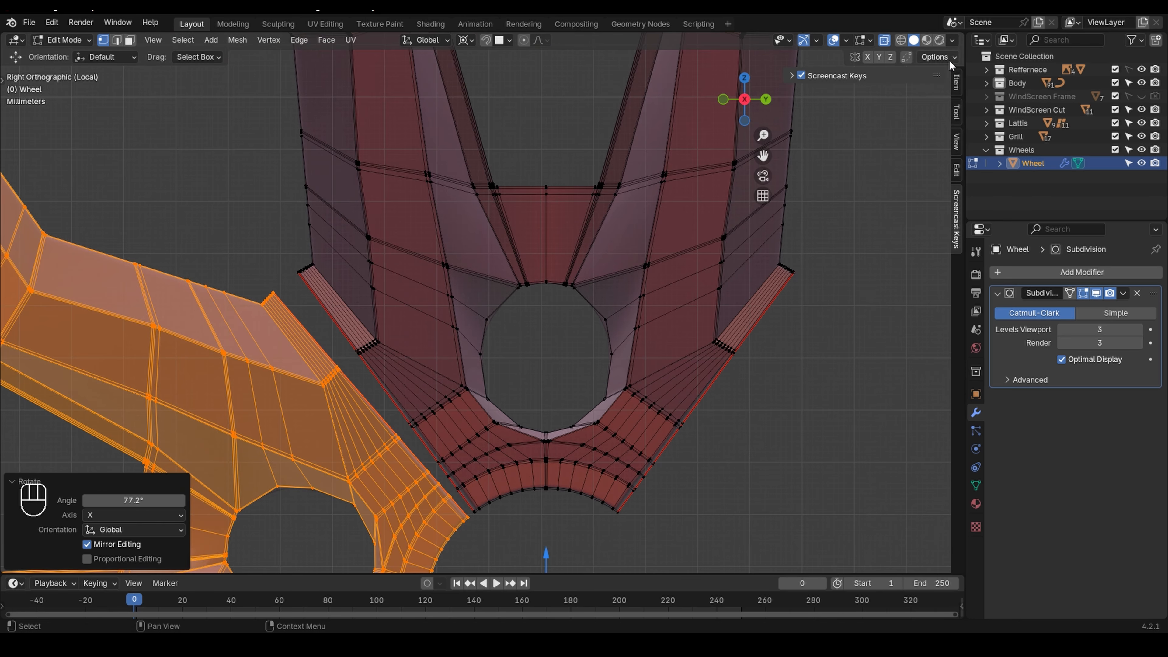
scroll(335, 372, "up", 3)
left_click(933, 57)
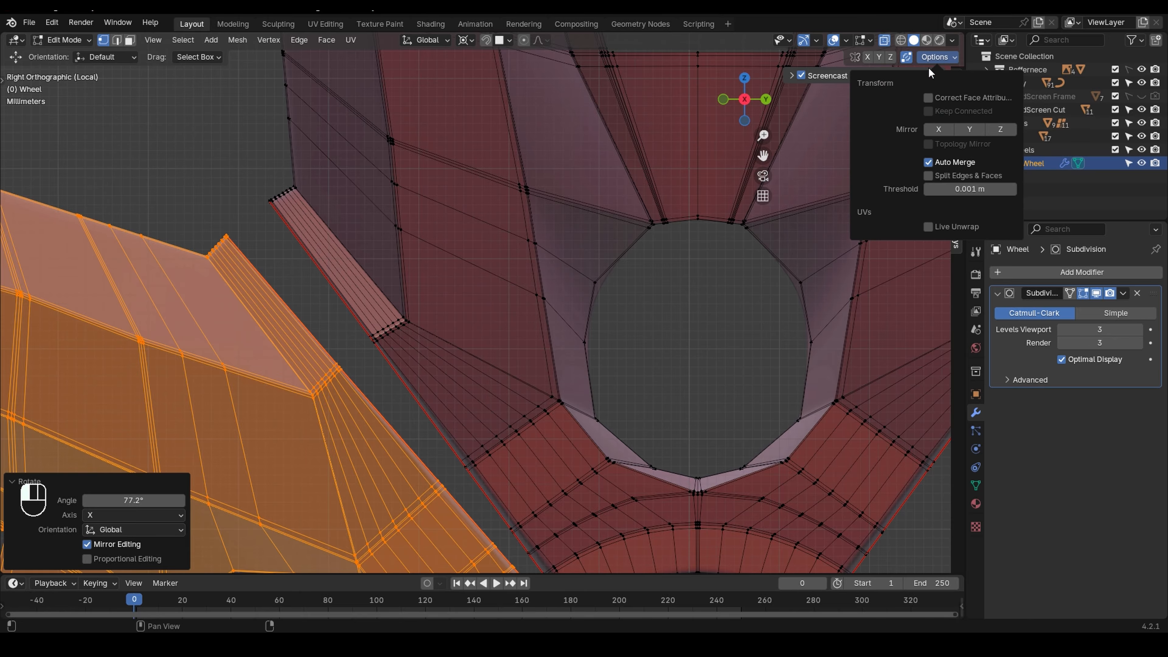
- Rotate the duplicated segment by a further -3.54° around the global X axis towards the original segment's hub side
scroll(256, 274, "up", 2)
key("r")
key("x")
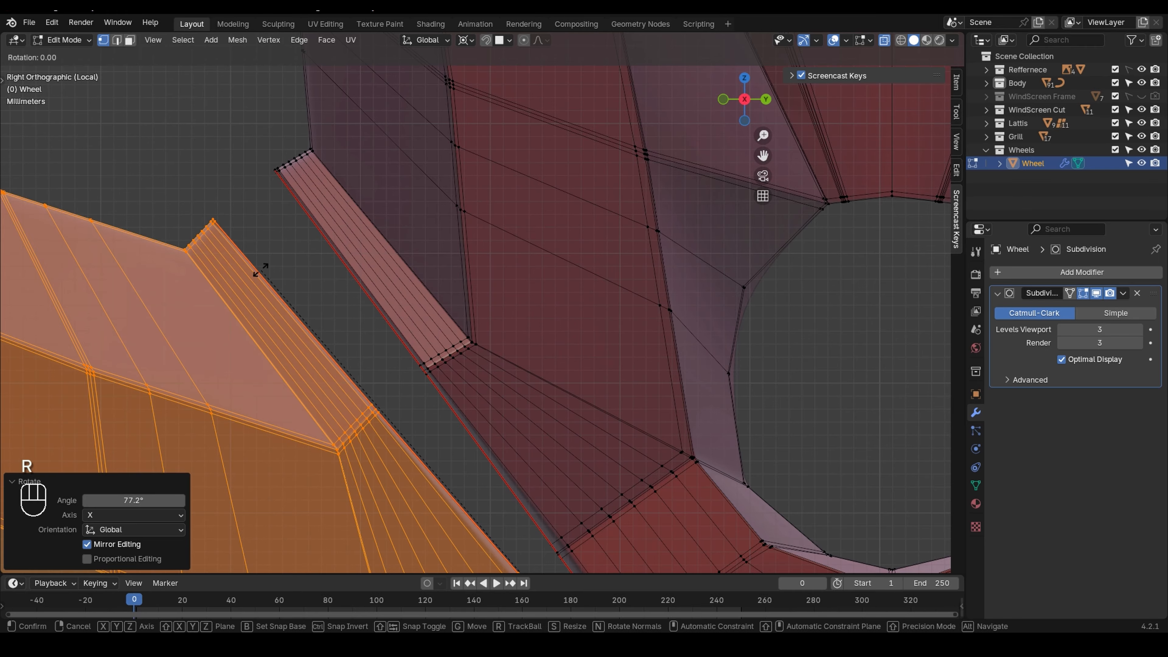
left_click(521, 178, "shift")
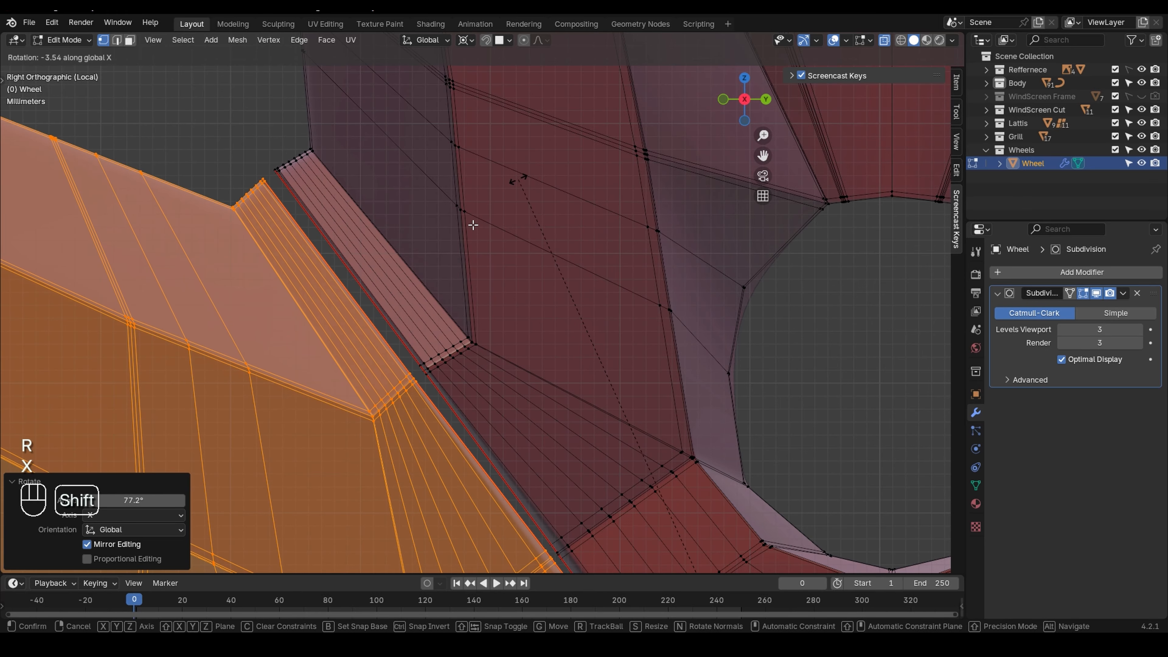
- Try rotating the duplicate by -0.827° around the global X axis to meet the corner of the original's raised hub strip
scroll(363, 279, "up", 2)
scroll(368, 278, "up", 1)
middle_click_drag(225, 121, 348, 322, "shift")
scroll(342, 311, "up", 7)
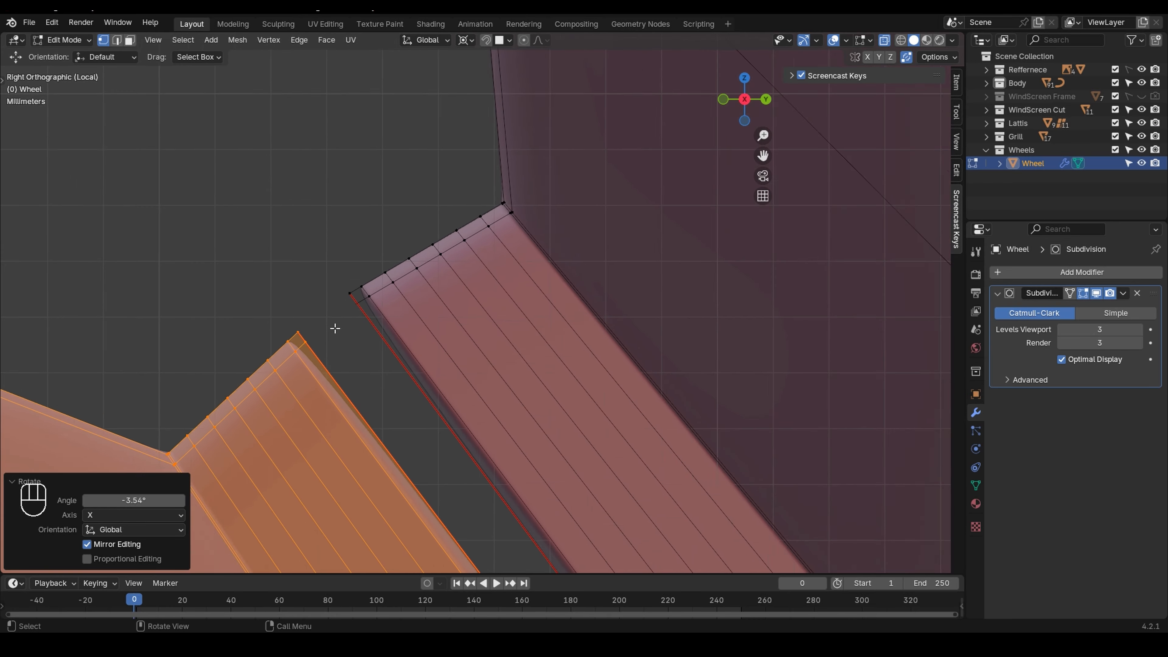
key("r")
key("x")
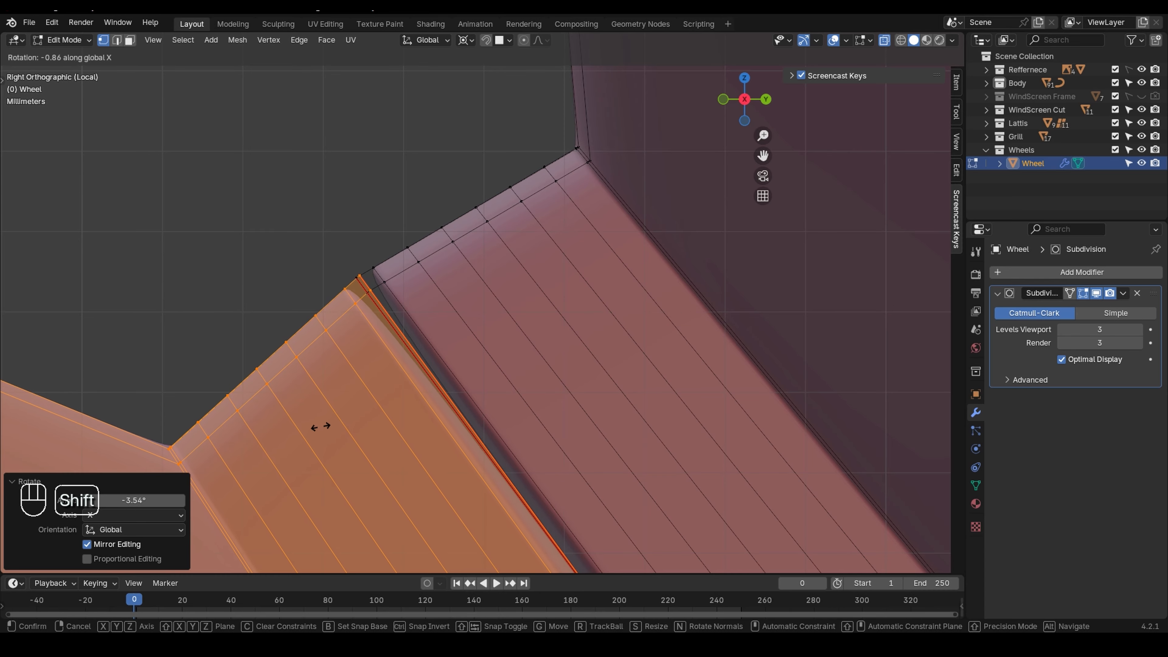
left_click(233, 455, "shift")
scroll(260, 428, "down", 4)
middle_click_drag(303, 465, 244, 156, "shift")
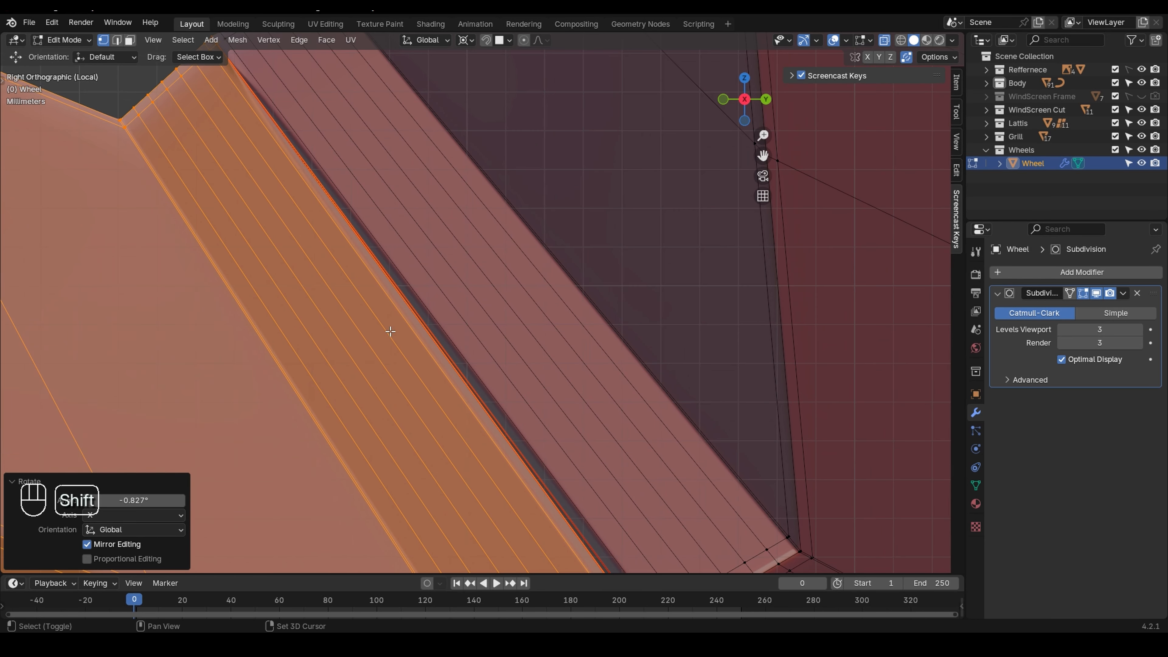
middle_click_drag(391, 331, 262, 152, "shift")
key("ctrl+z")
- Rotate the duplicate by -0.951° around the global X axis so its creased hub edge meets the original's
middle_click_drag(483, 476, 443, 331, "shift")
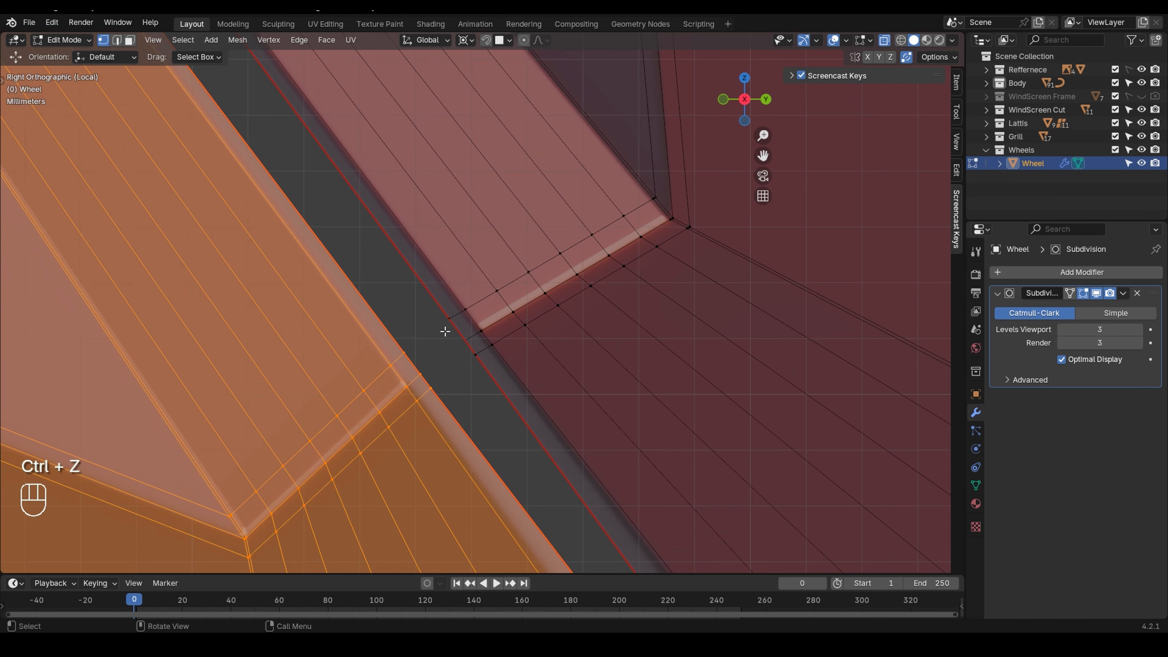
key("r")
key("x")
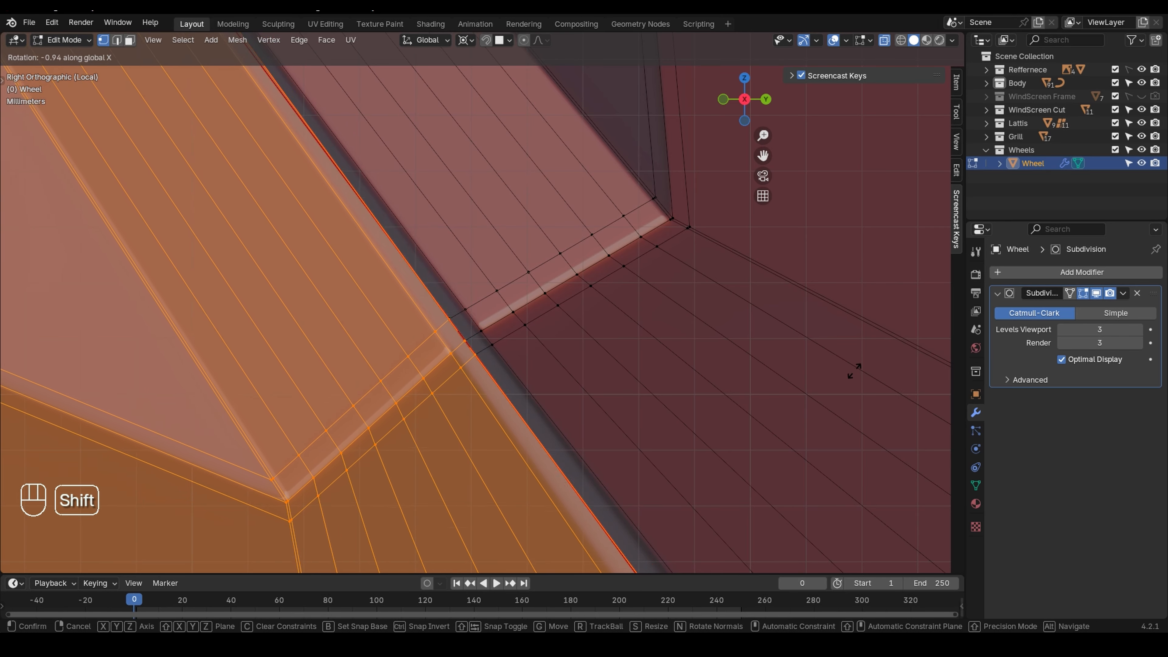
left_click(900, 350, "shift")
- Examine the seam between the two segments along the hub side down to the inner arc
scroll(690, 344, "down", 4)
middle_click_drag(699, 412, 375, 186, "shift")
middle_click_drag(560, 456, 466, 277, "shift")
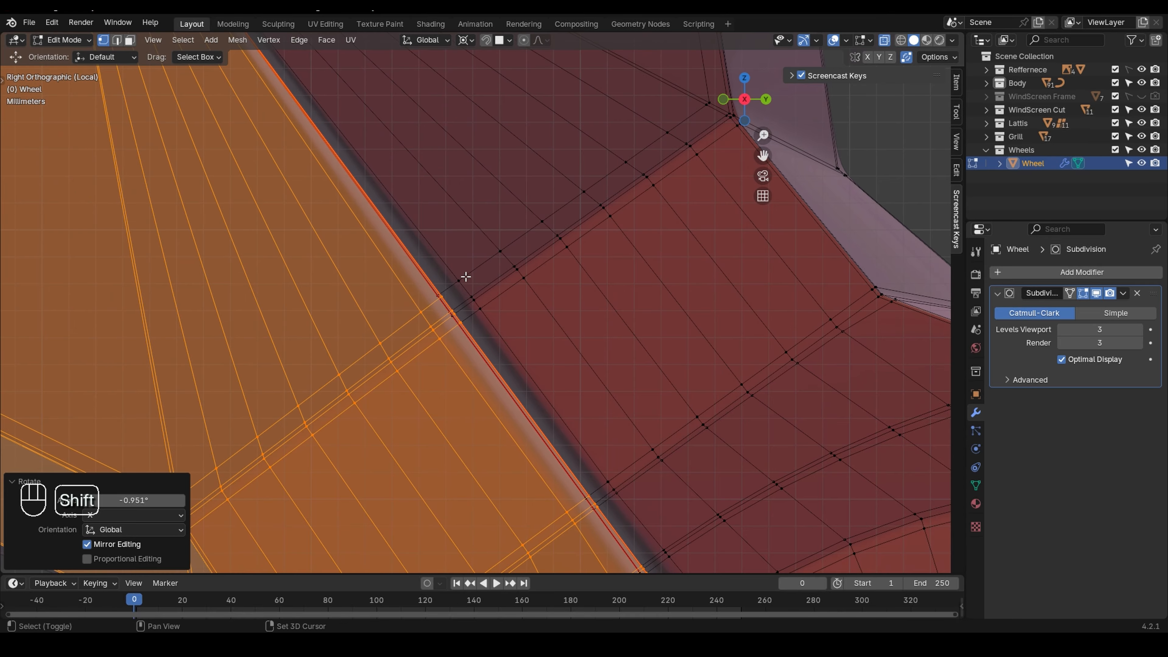
mouse_move(489, 333)
middle_mouse_down("shift")
mouse_move(461, 227)
mouse_move(434, 181)
middle_mouse_up("shift")
middle_click_drag(530, 317, 339, 94, "shift")
scroll(502, 312, "down", 1)
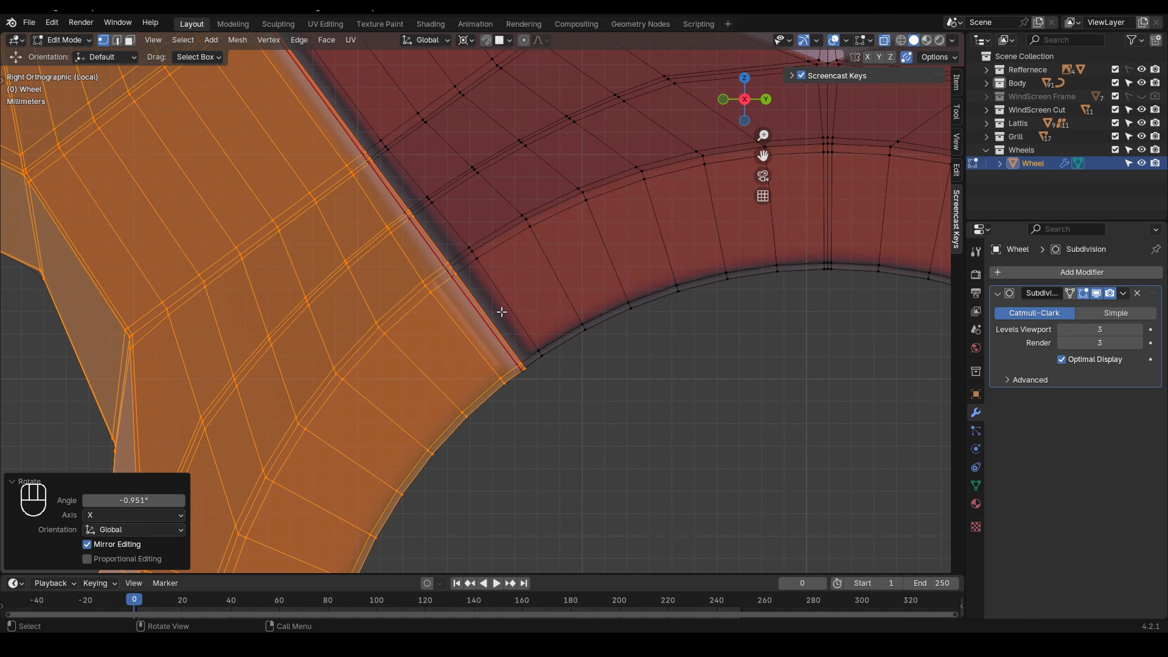
scroll(501, 312, "down", 8)
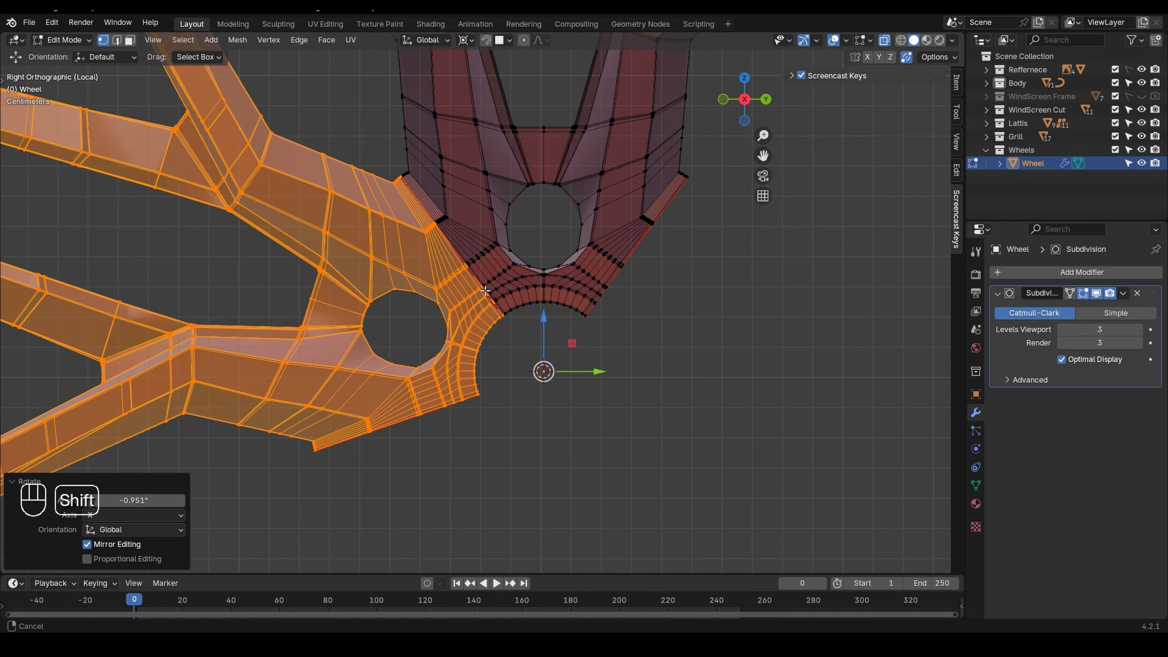
middle_click_drag(485, 291, 491, 379, "shift")
scroll(501, 387, "up", 8)
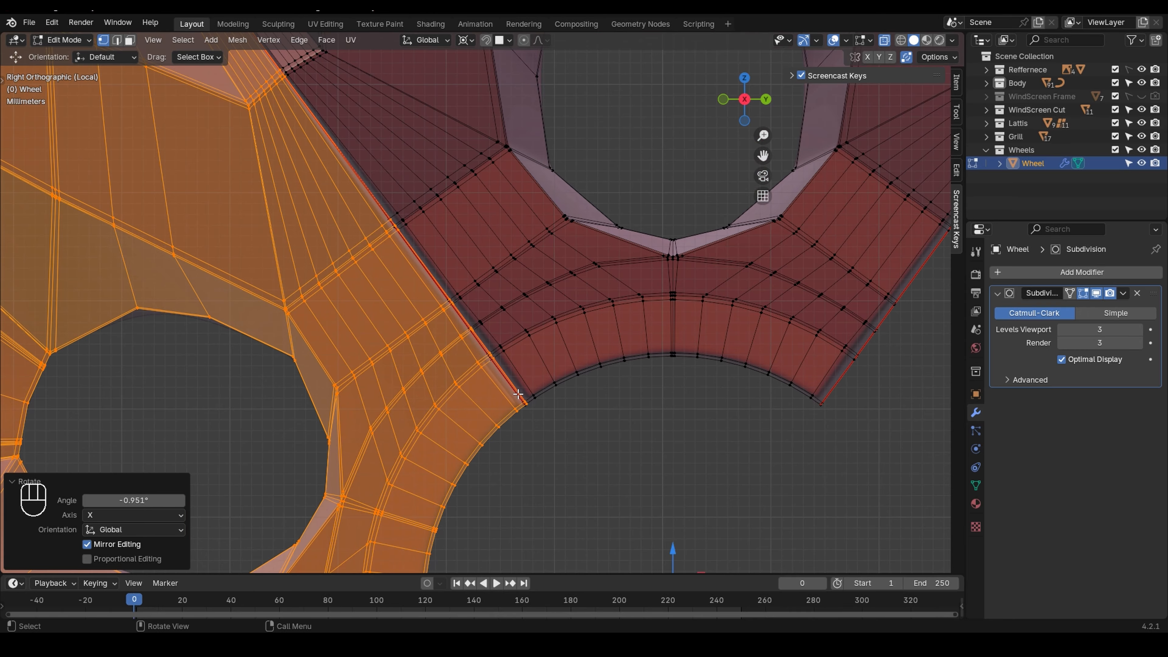
scroll(520, 394, "up", 6)
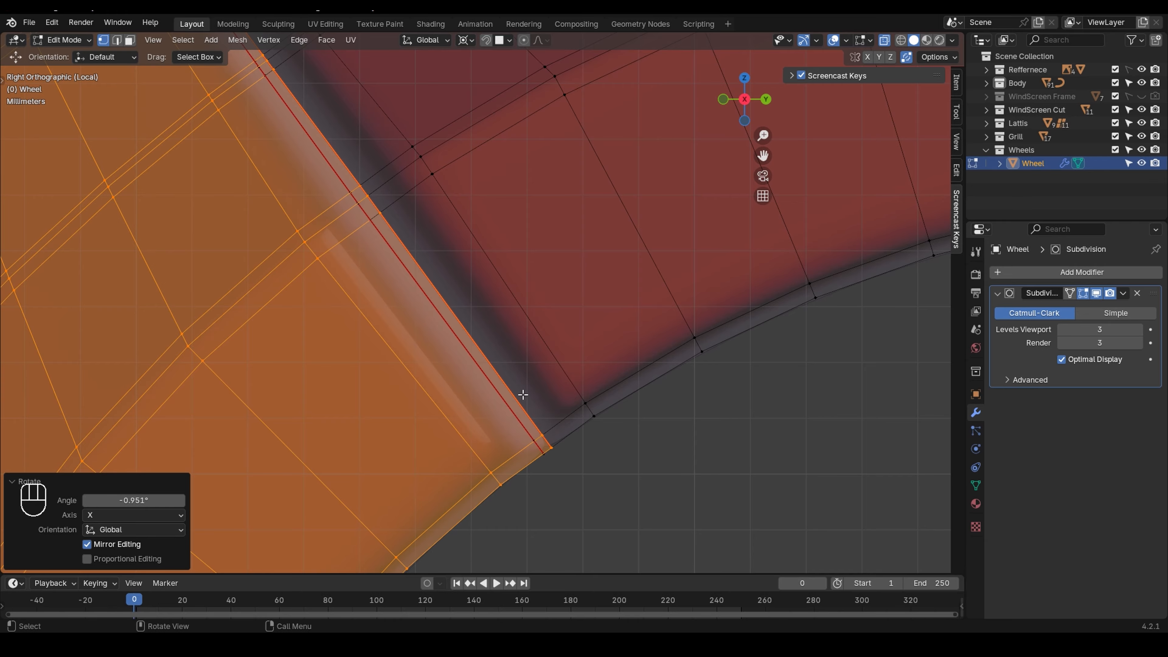
scroll(523, 394, "down", 8)
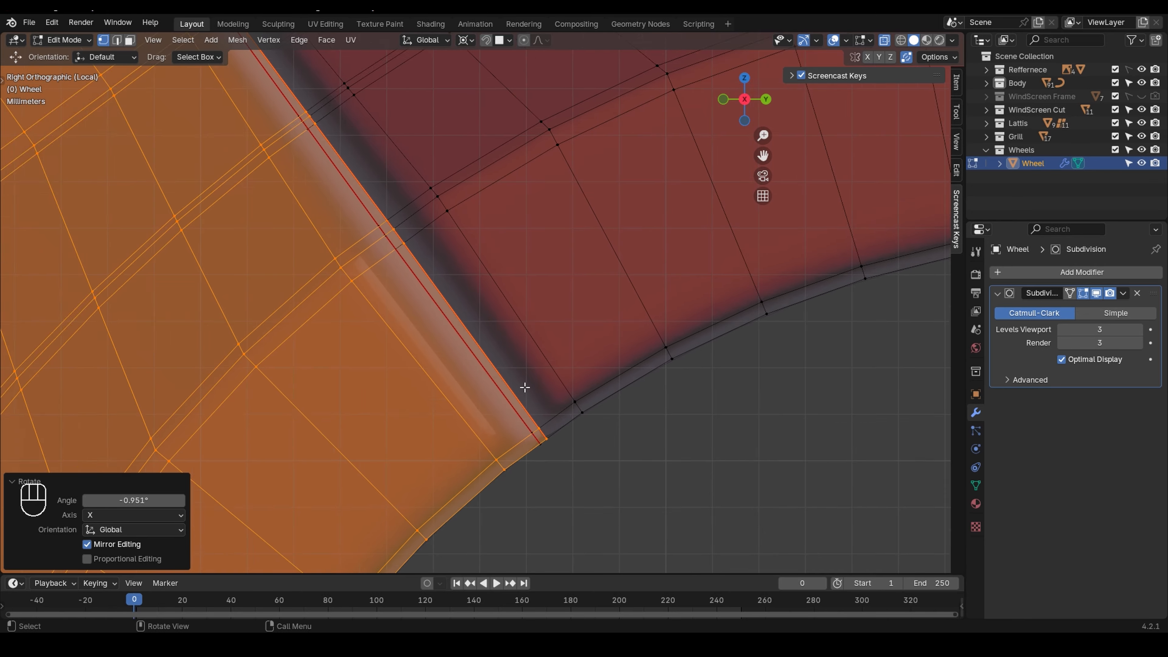
scroll(536, 345, "down", 8)
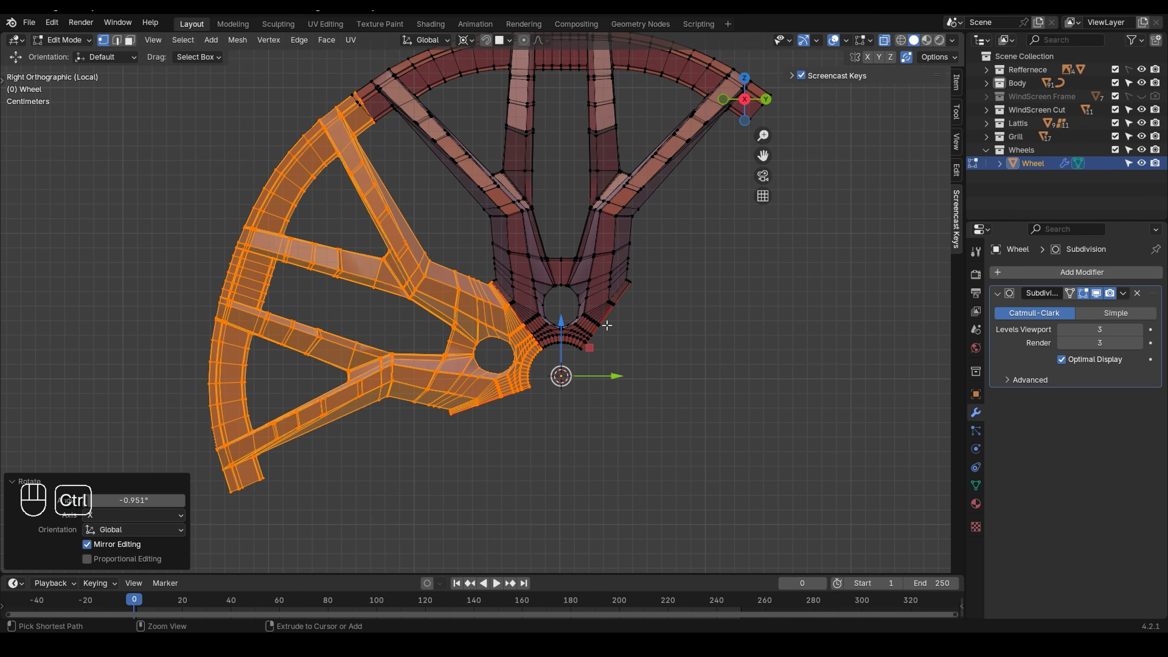
- Undo the duplicate's rotations and the duplication, restoring the single segment with its rim ends selected
key("ctrl+z")
key("ctrl+z")
key("ctrl+z")
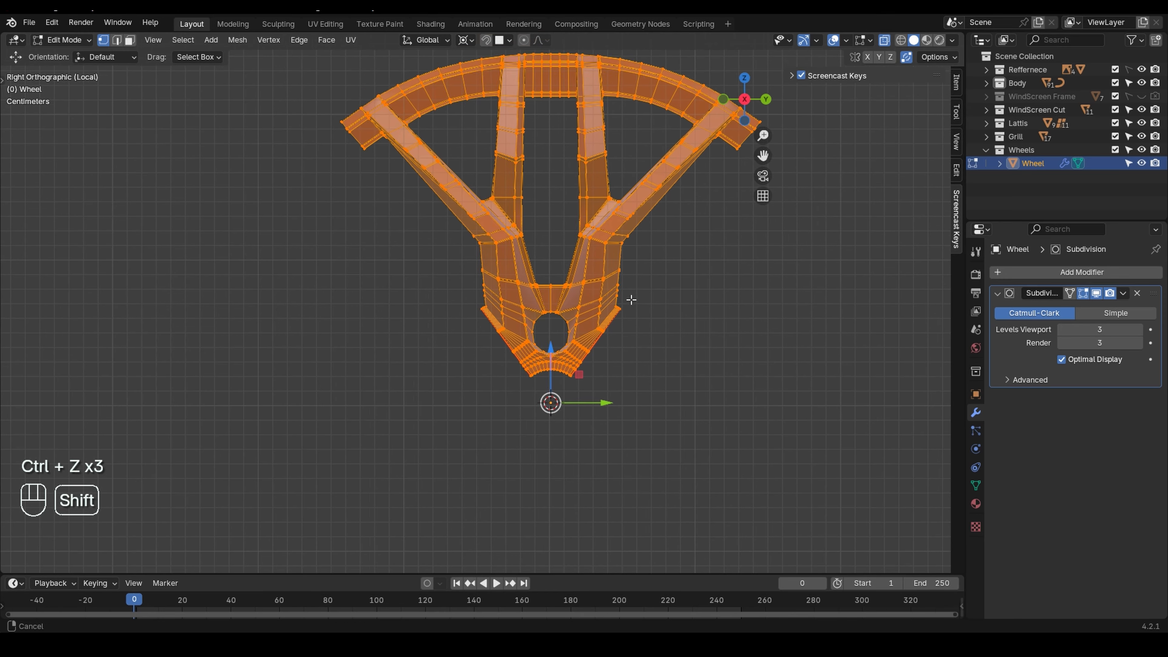
middle_click_drag(630, 300, 603, 305, "shift")
key("ctrl+z")
key("ctrl+z")
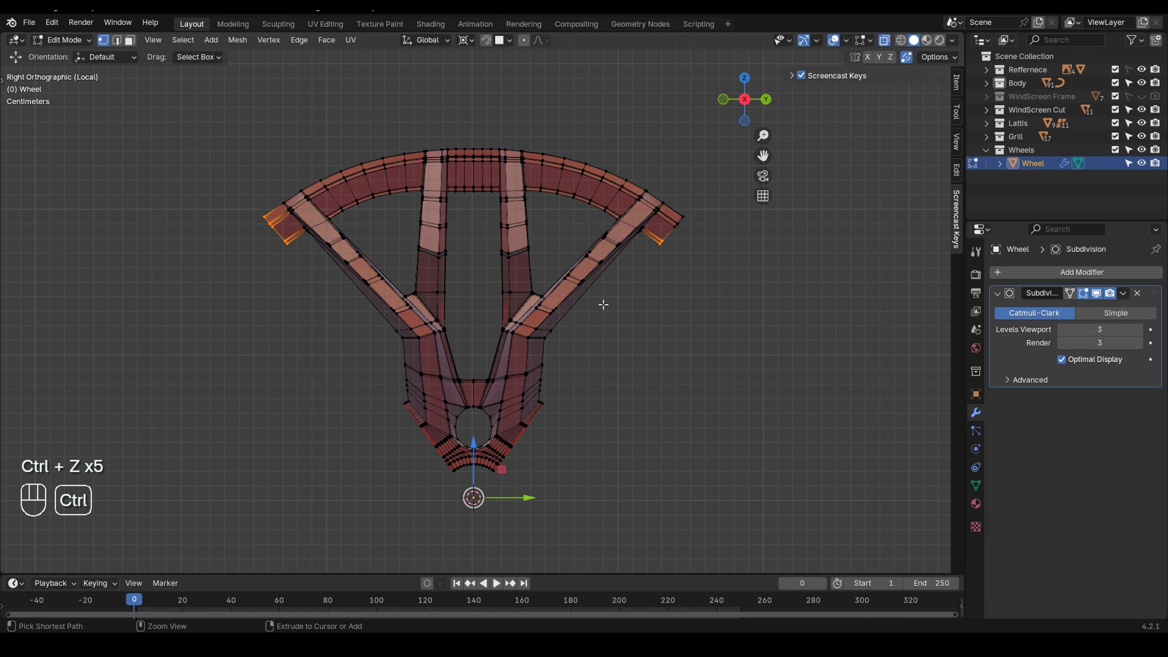
- Select the entire wheel segment and rotate it by -36.2° around the global X axis, bringing its hub-side edge close to vertical
key("a")
key("r")
key("x")
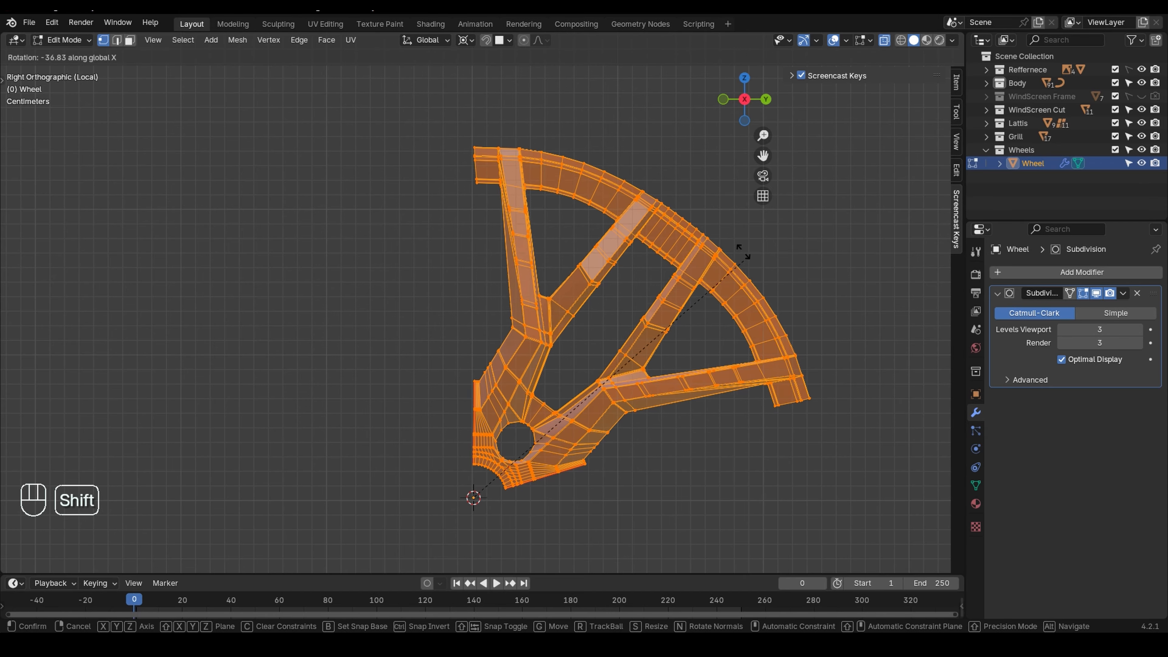
left_click(665, 176)
- Rotate the whole segment by a further 0.377° around the global X axis to straighten its hub-side edge vertically
scroll(469, 286, "up", 5)
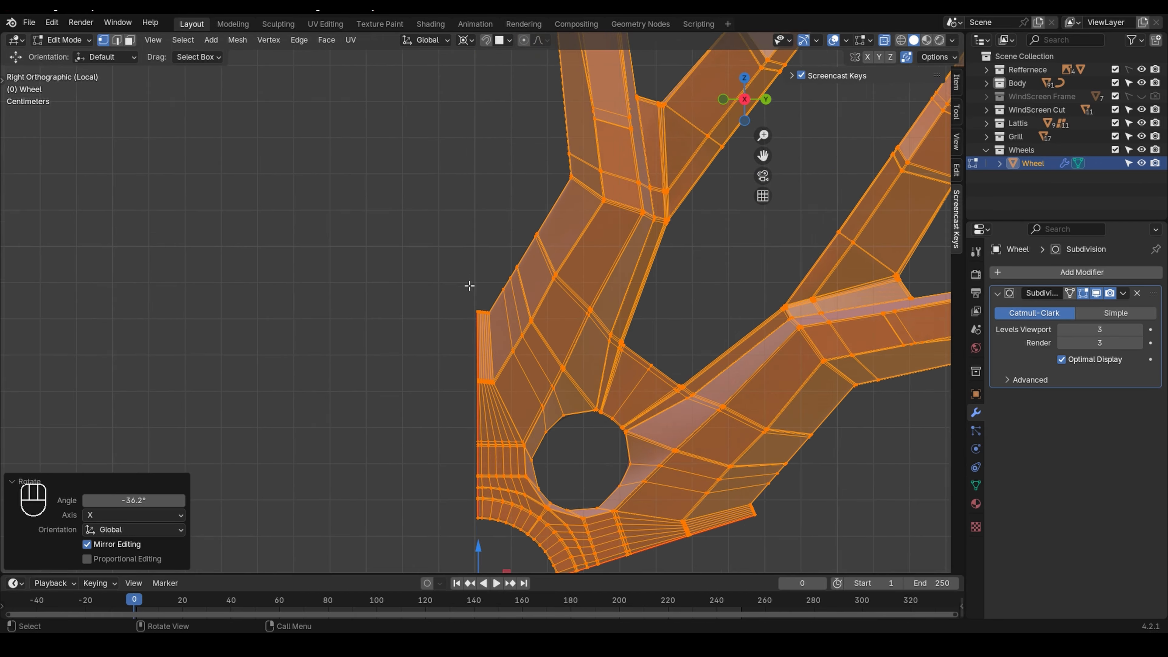
scroll(469, 285, "up", 2)
middle_click_drag(493, 449, 477, 211, "shift")
scroll(478, 221, "up", 2)
middle_click_drag(477, 271, 477, 368, "shift")
key("r")
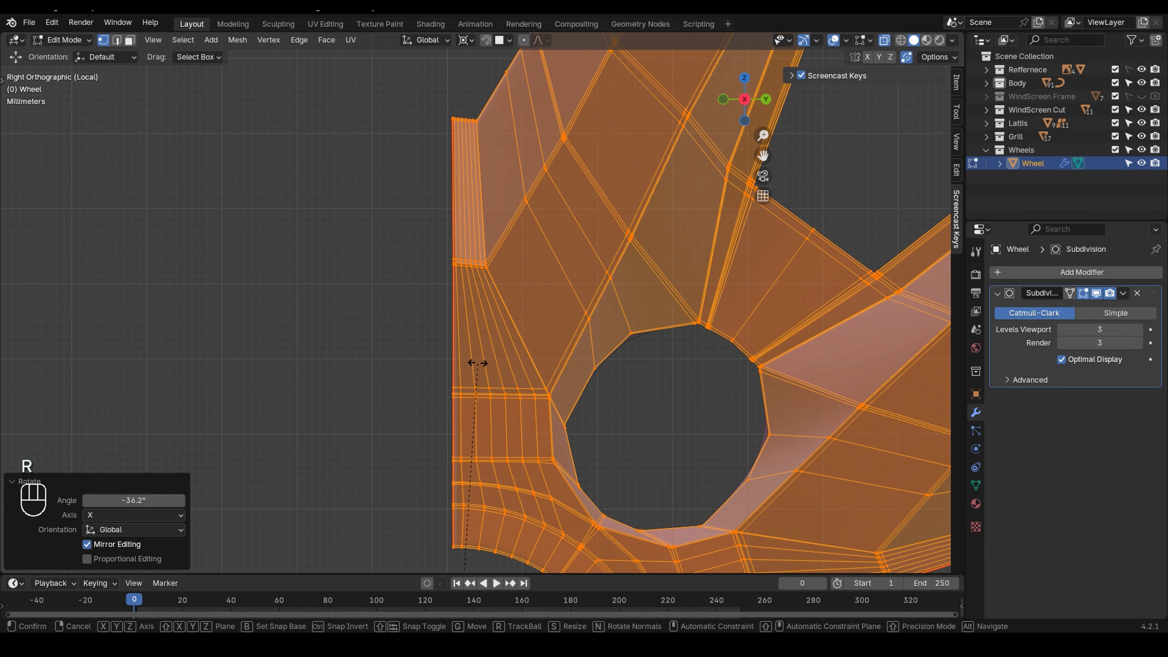
key("x")
key("shift")
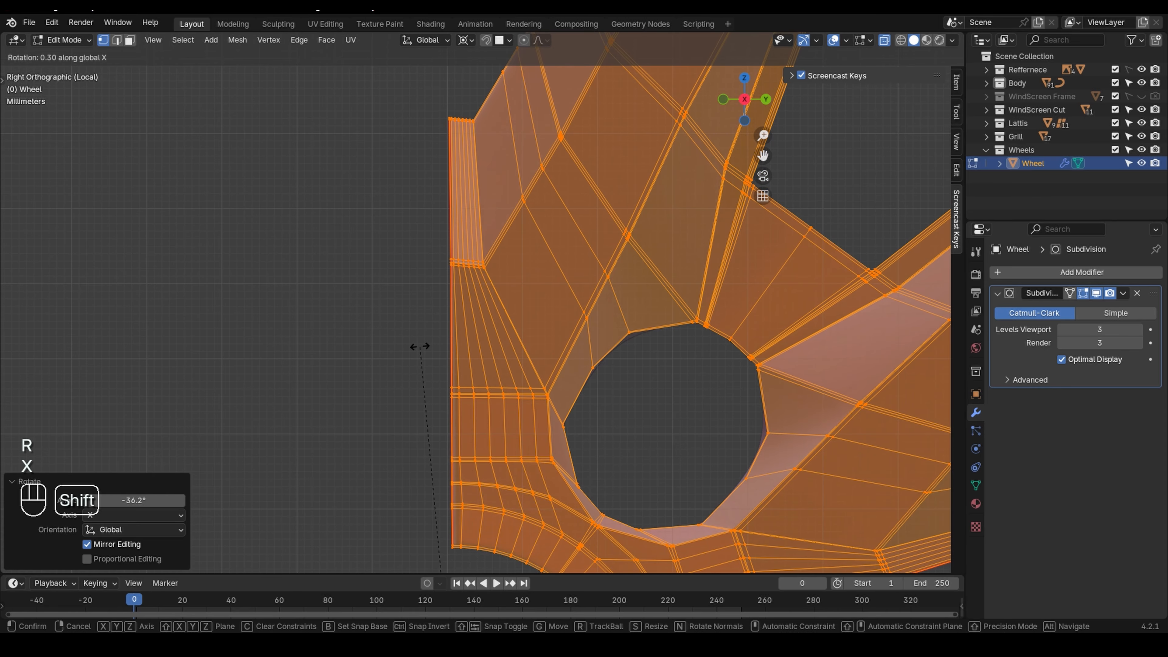
left_click(405, 350)
scroll(405, 350, "down", 5)
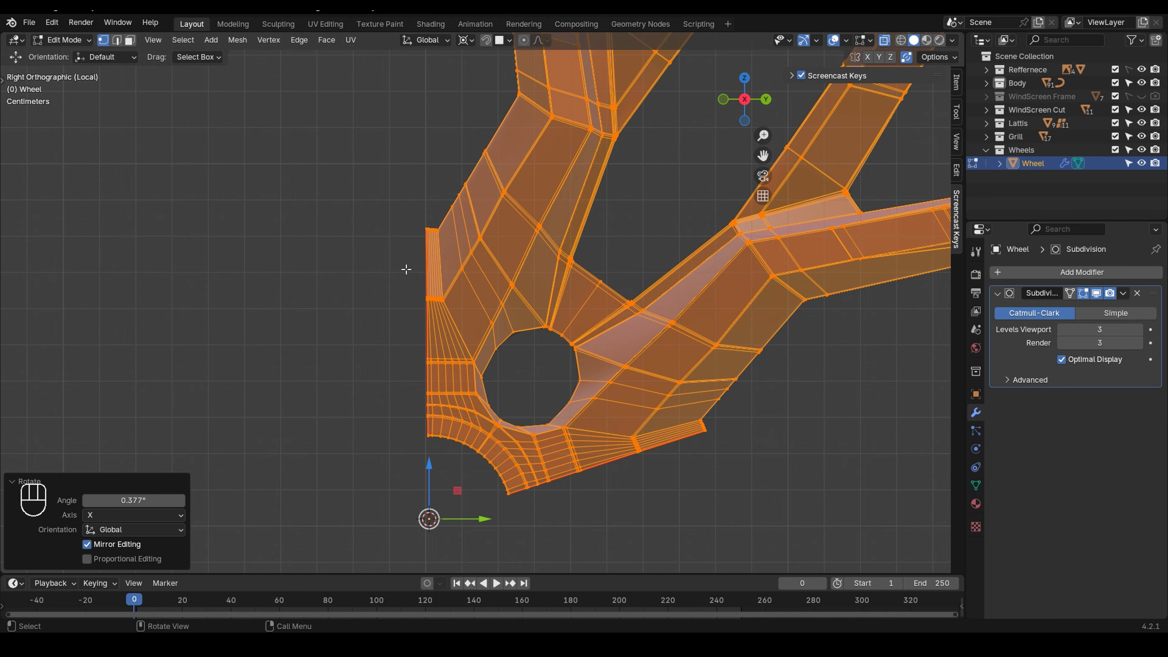
- Select the vertices of the upper rim end and of the vertical hub-side edge down to the inner arc
middle_click_drag(416, 196, 430, 307, "shift")
scroll(410, 274, "down", 2)
left_click(395, 220)
scroll(395, 220, "down", 1)
middle_click_drag(388, 240, 403, 343, "shift")
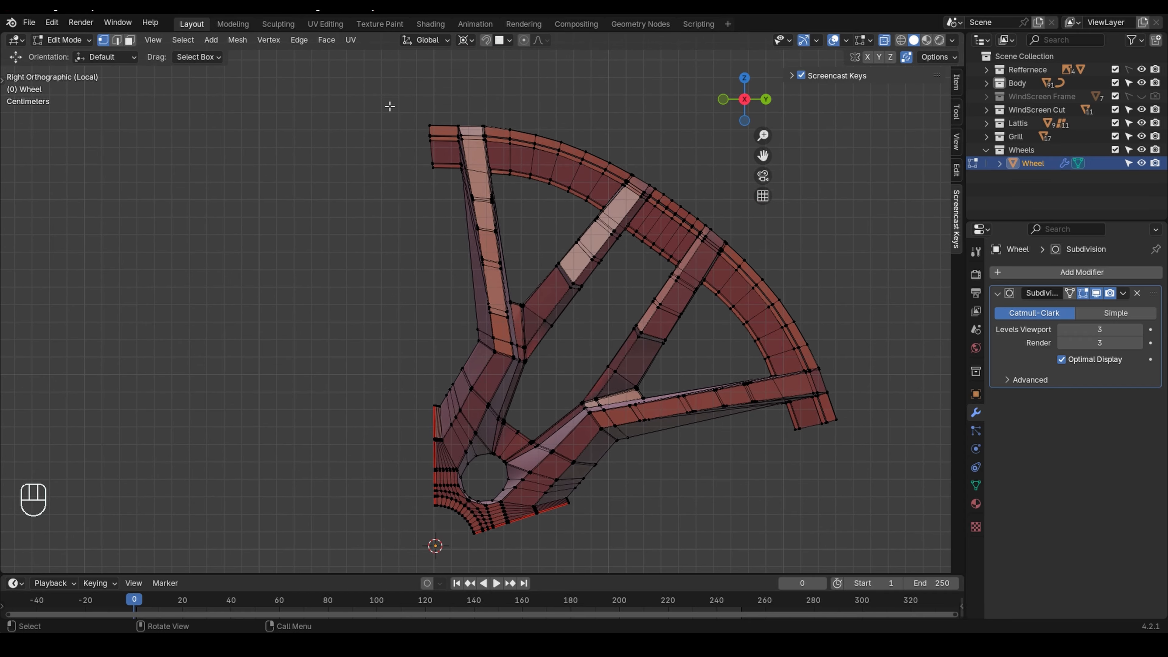
left_click_drag(390, 104, 439, 304)
middle_click_drag(406, 446, 433, 279, "shift")
scroll(415, 297, "up", 6)
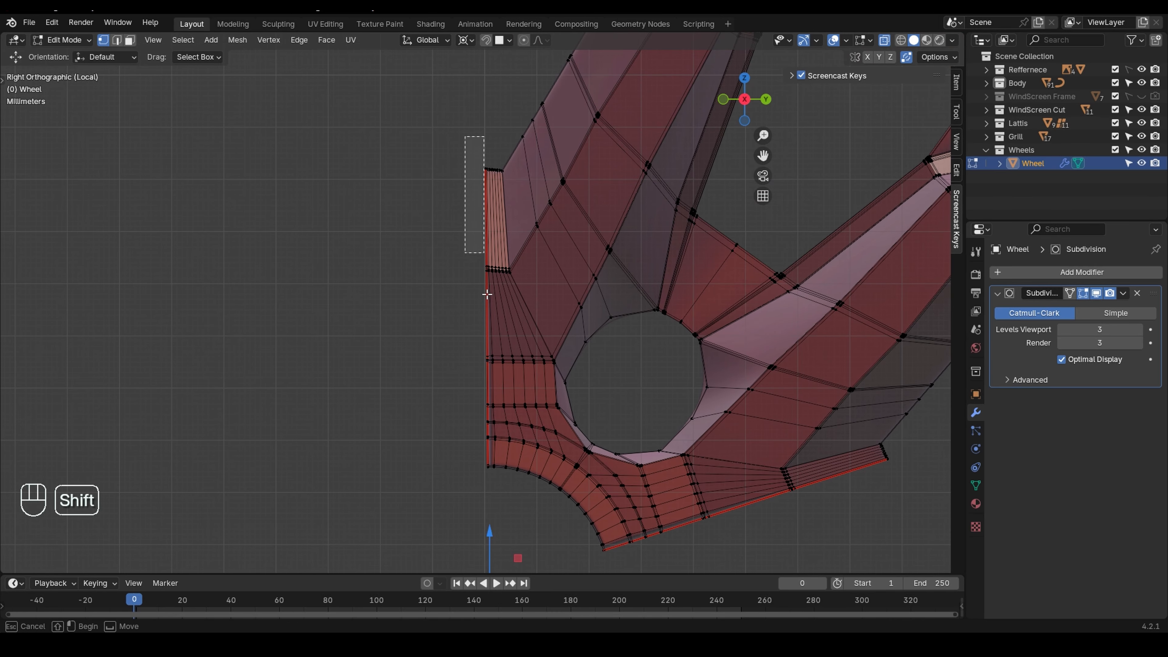
left_click_drag(486, 498, 486, 498)
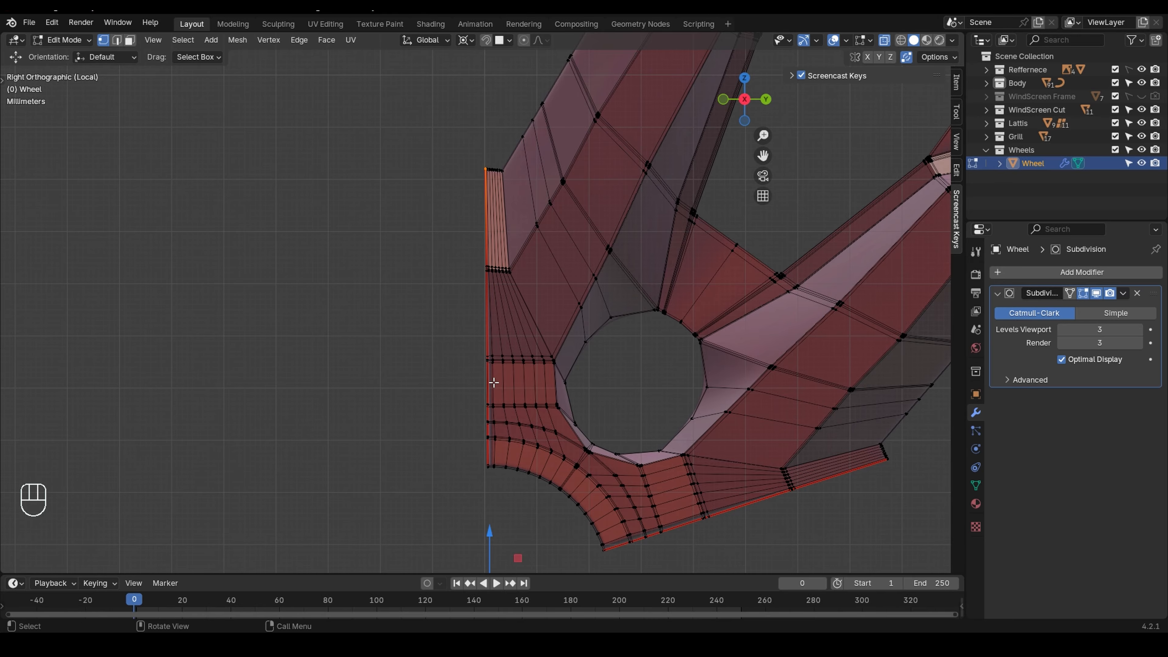
scroll(493, 359, "up", 3)
middle_click_drag(493, 336, 466, 436, "shift")
scroll(462, 207, "up", 2)
scroll(462, 206, "up", 1)
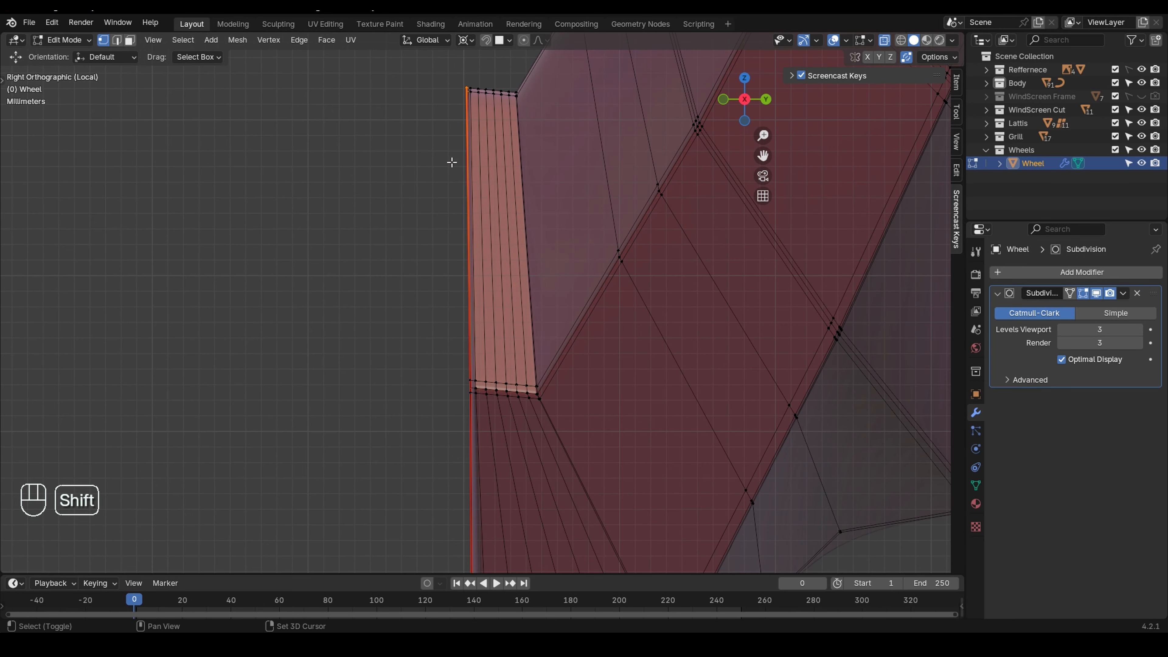
middle_click_drag(451, 161, 436, 261, "shift")
middle_click_drag(498, 417, 478, 148, "shift")
middle_click_drag(476, 397, 469, 174, "shift")
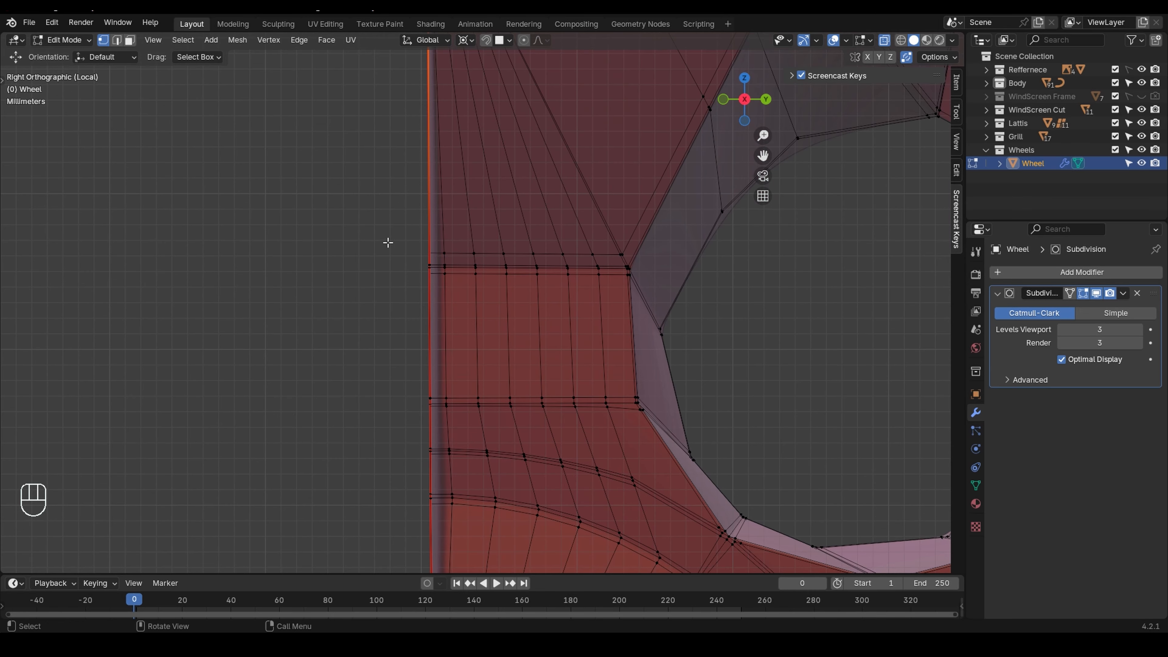
left_click_drag(437, 313, 441, 322, "shift")
middle_click_drag(396, 340, 406, 147, "shift")
left_click_drag(406, 147, 453, 426, "shift")
scroll(449, 405, "down", 9)
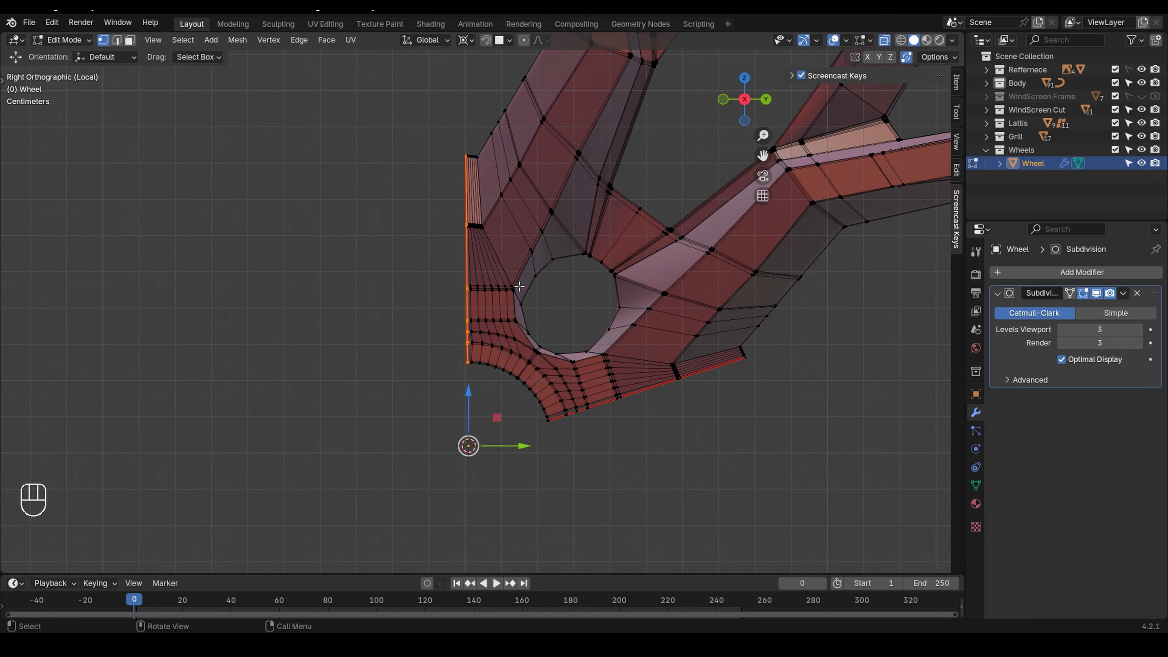
- Try flattening the selected rim and hub ends along Y with a scale of 0 about the 3D cursor
middle_click_drag(520, 305, 500, 443, "shift")
scroll(501, 442, "down", 3)
middle_click_drag(571, 308, 584, 360, "shift")
key("s")
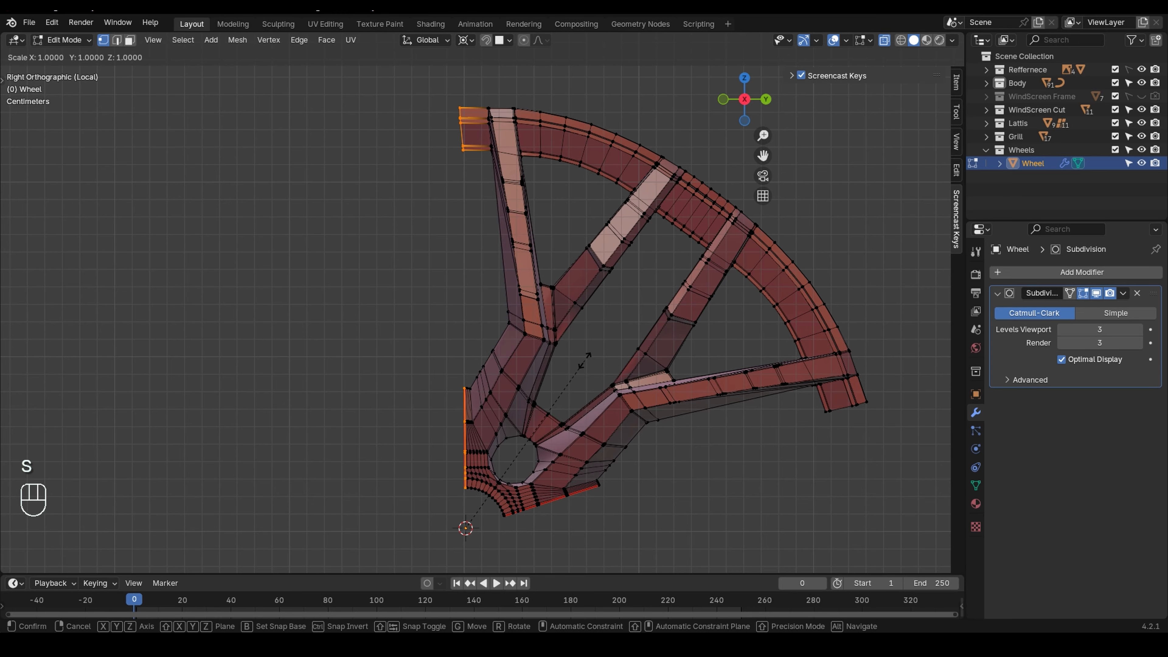
key("y")
key("Return")
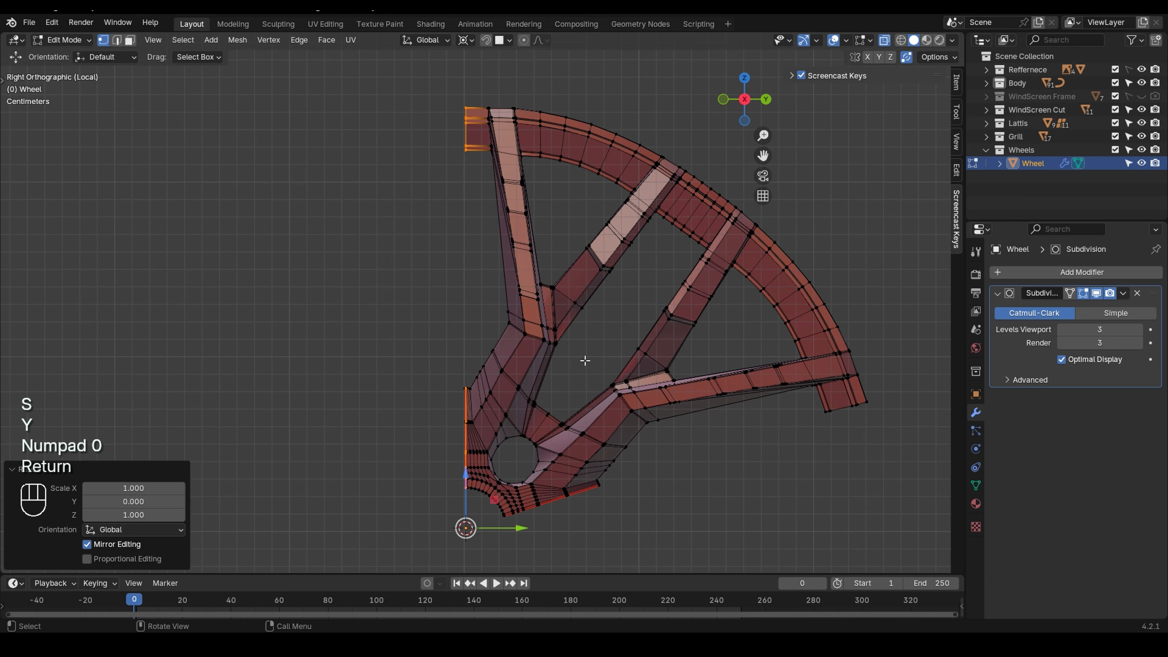
key("ctrl+z")
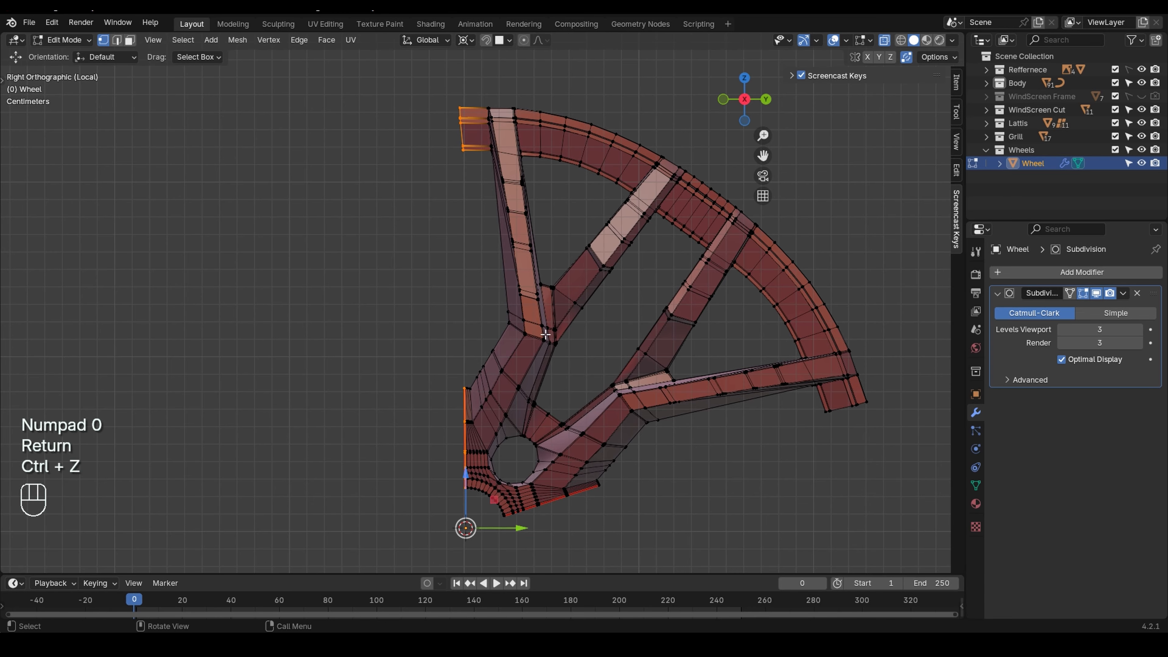
- Set the transform pivot point to Active Element and make the hub edge's corner vertex at the inner arc active
left_click(465, 40)
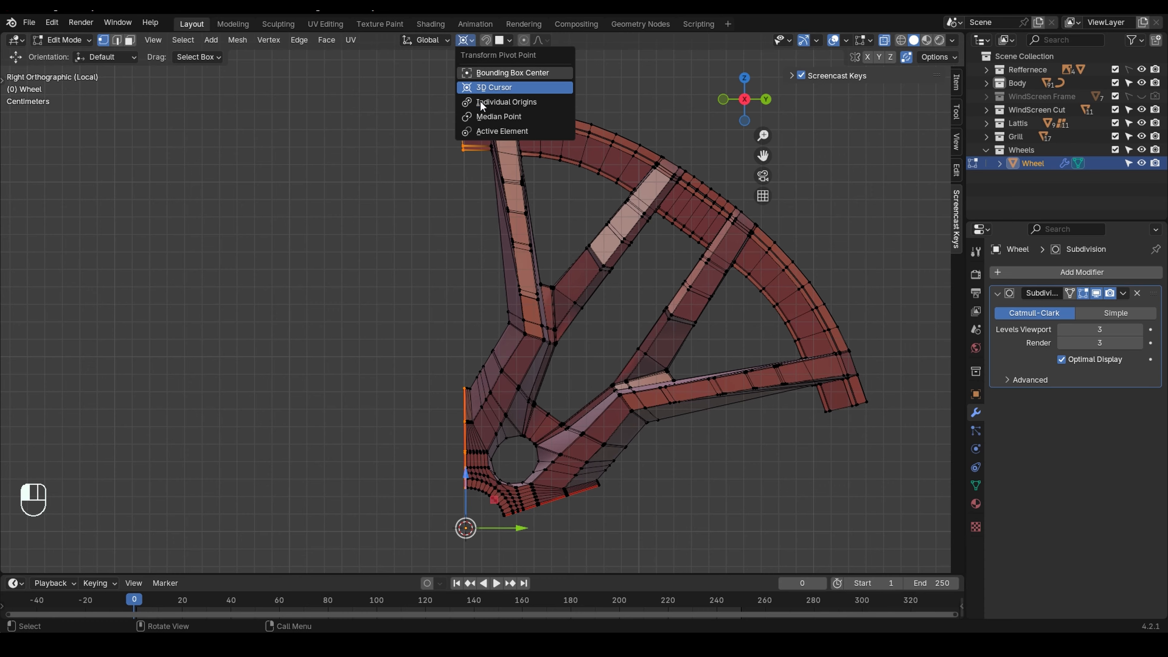
left_click(484, 133)
middle_click_drag(462, 501, 465, 453, "shift")
scroll(469, 446, "up", 5)
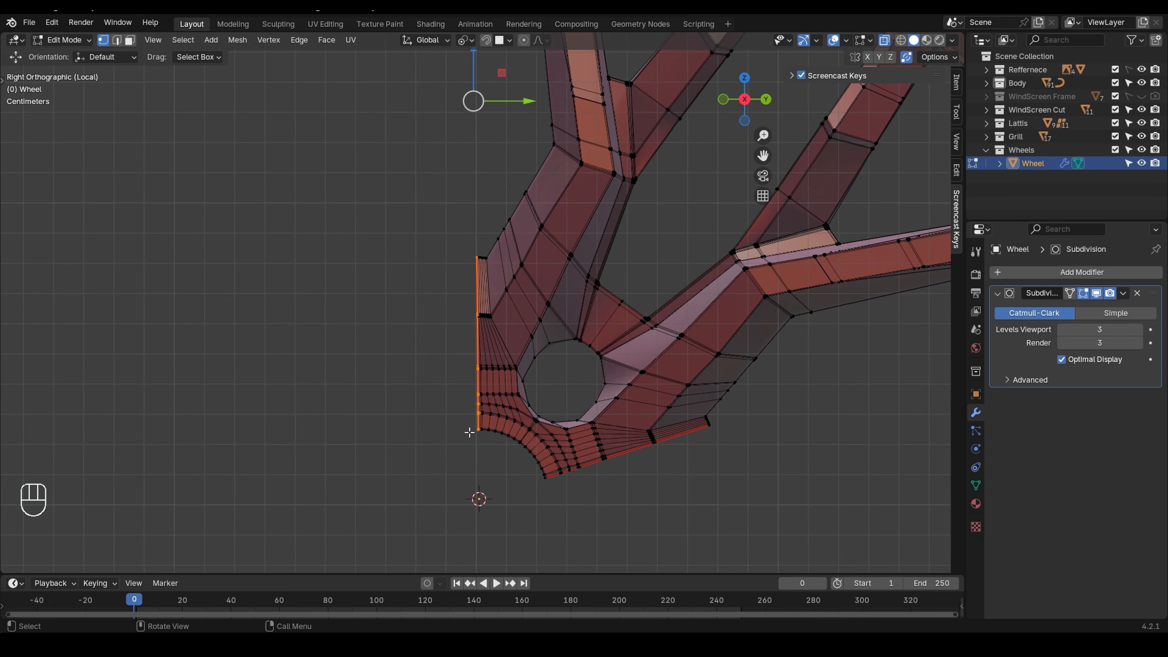
scroll(480, 429, "up", 8)
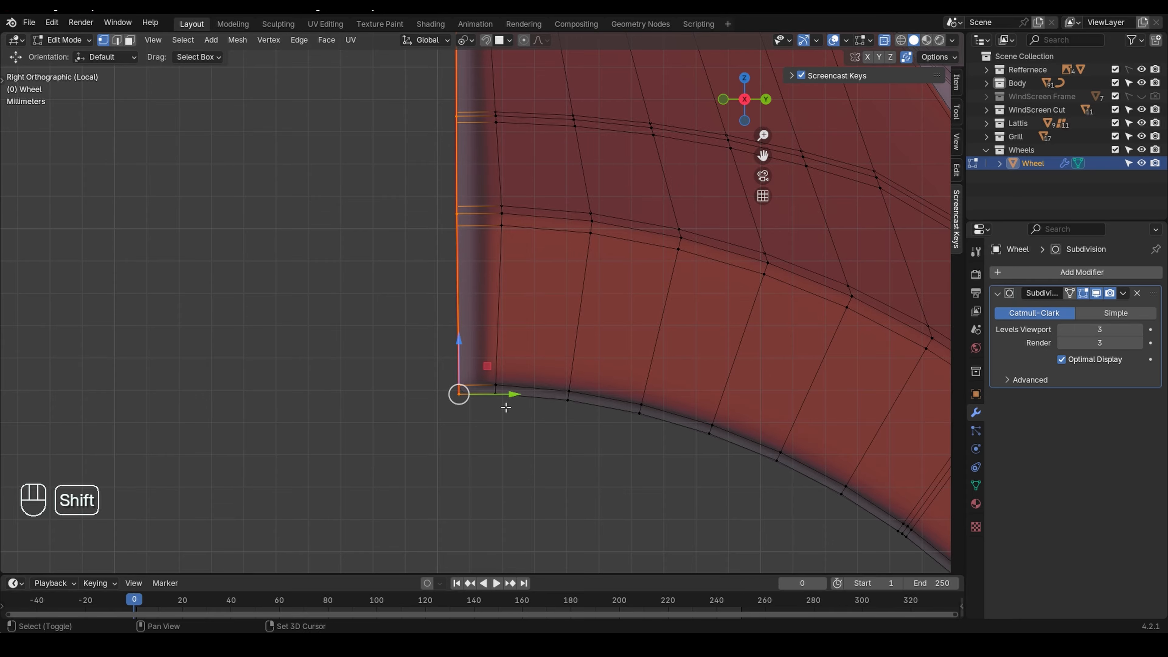
- Try flattening the selected ends along Y with a scale of 0 about the active corner vertex
key("s")
key("y")
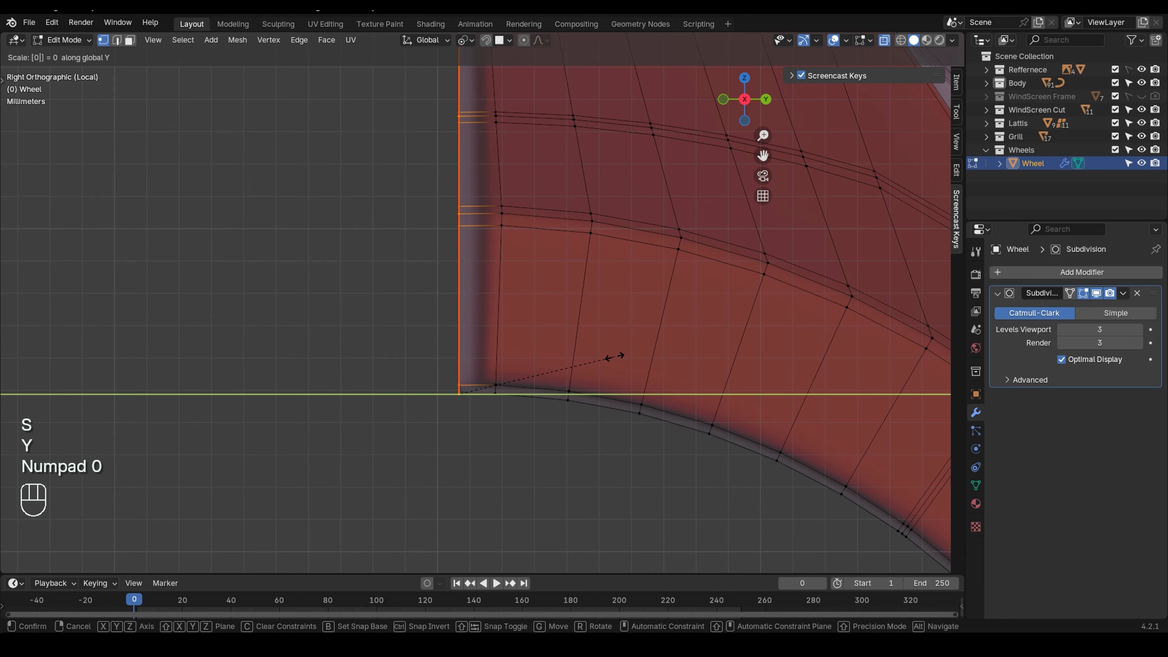
key("Return")
scroll(553, 179, "down", 3)
middle_click_drag(552, 180, 573, 114, "shift")
scroll(550, 418, "up", 5)
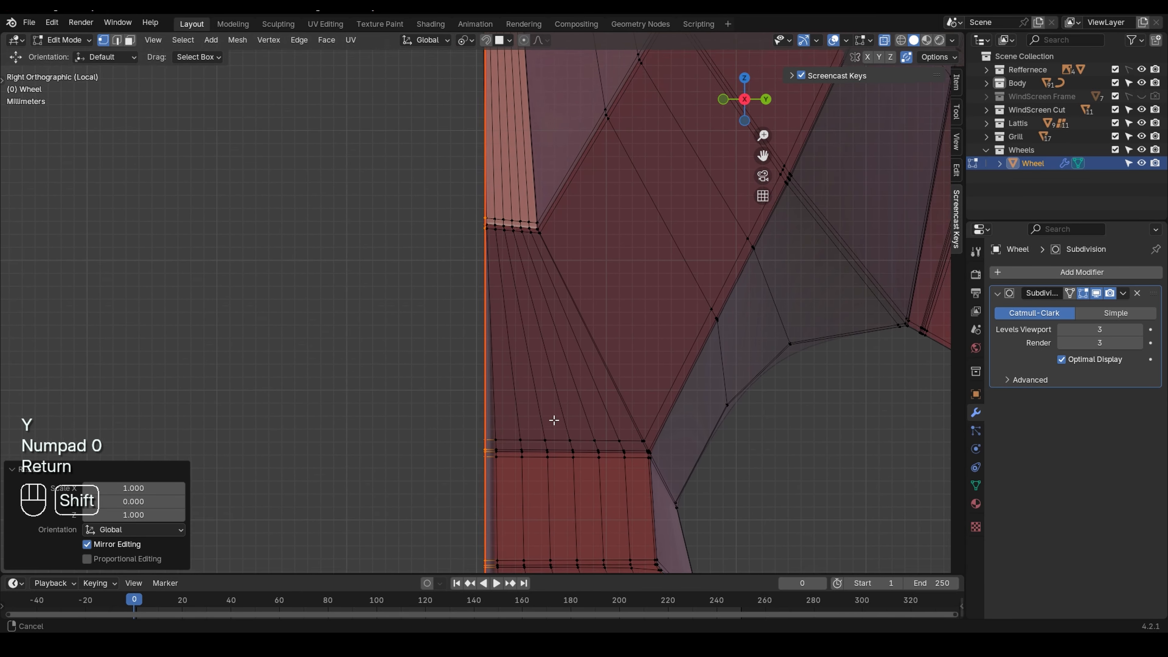
middle_click_drag(524, 158, 513, 484, "shift")
scroll(487, 298, "up", 5)
key("ctrl+z")
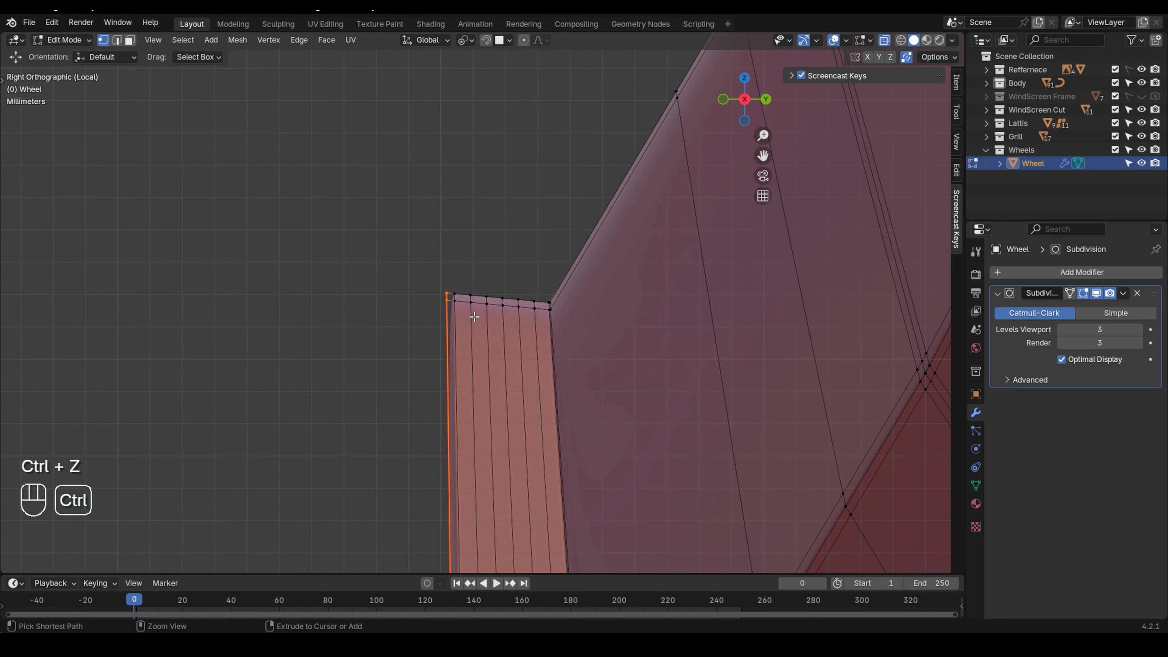
- Examine the hub-side edge and its neighbouring edge loops from the raised strip down to the inner arc
scroll(473, 316, "up", 1)
scroll(473, 316, "down", 2)
middle_click_drag(487, 334, 449, 133, "shift")
scroll(477, 289, "down", 3)
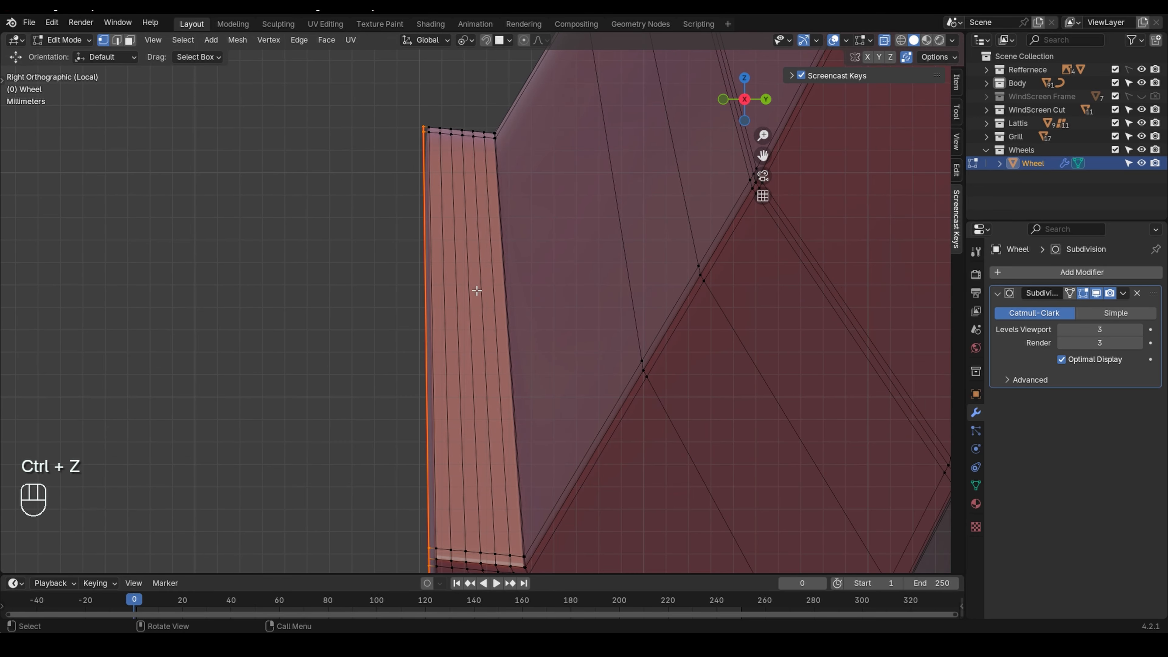
middle_click_drag(459, 283, 424, 130, "shift")
middle_click_drag(466, 380, 439, 110, "shift")
middle_click_drag(499, 391, 473, 136, "shift")
scroll(485, 255, "down", 4)
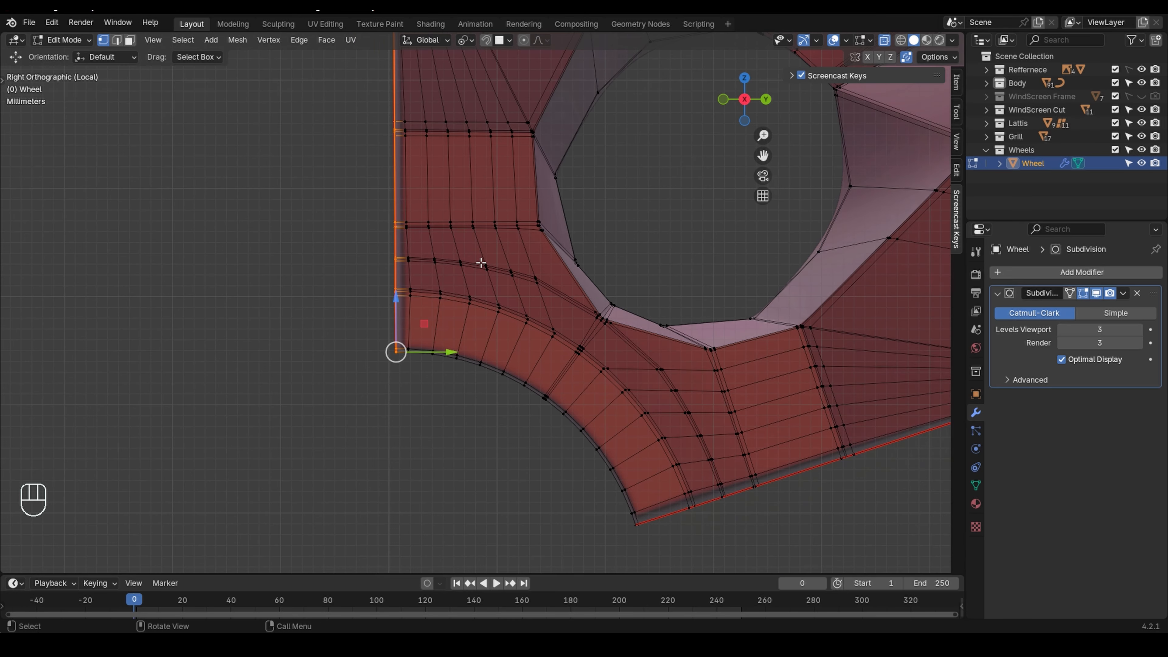
middle_click_drag(468, 199, 464, 352, "shift")
middle_click_drag(445, 279, 439, 313, "shift")
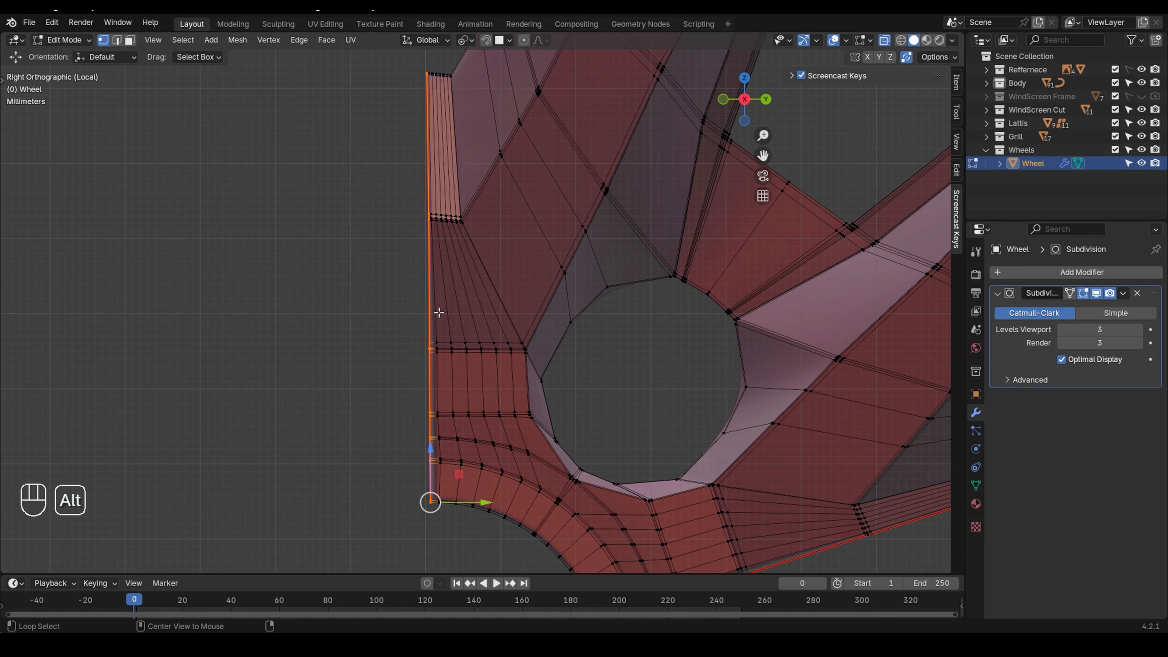
- Edge-slide the loop nearest the vertical hub-side edge slightly inward, away from that boundary
key("g")
key("g")
left_click(435, 309, "shift")
middle_click_drag(435, 81, 425, 282, "shift")
scroll(424, 282, "up", 10)
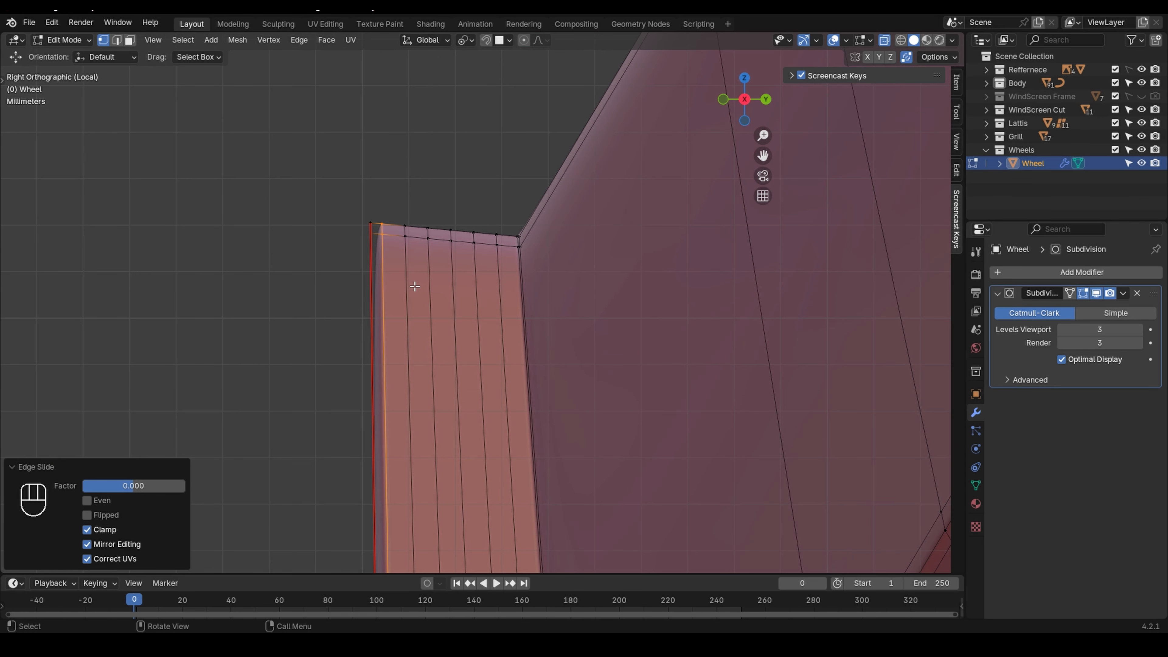
key("g")
key("g")
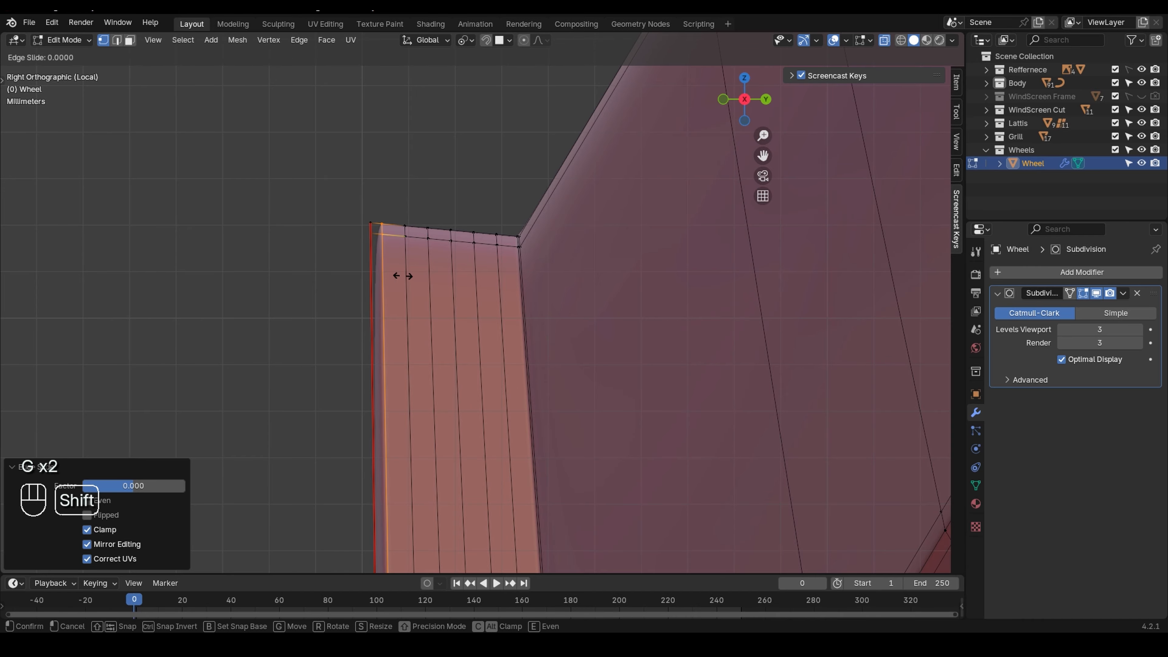
left_click(415, 311)
- Select the second edge loop from the hub-side boundary and edge-slide it inward with a factor of -0.375
left_click(415, 311)
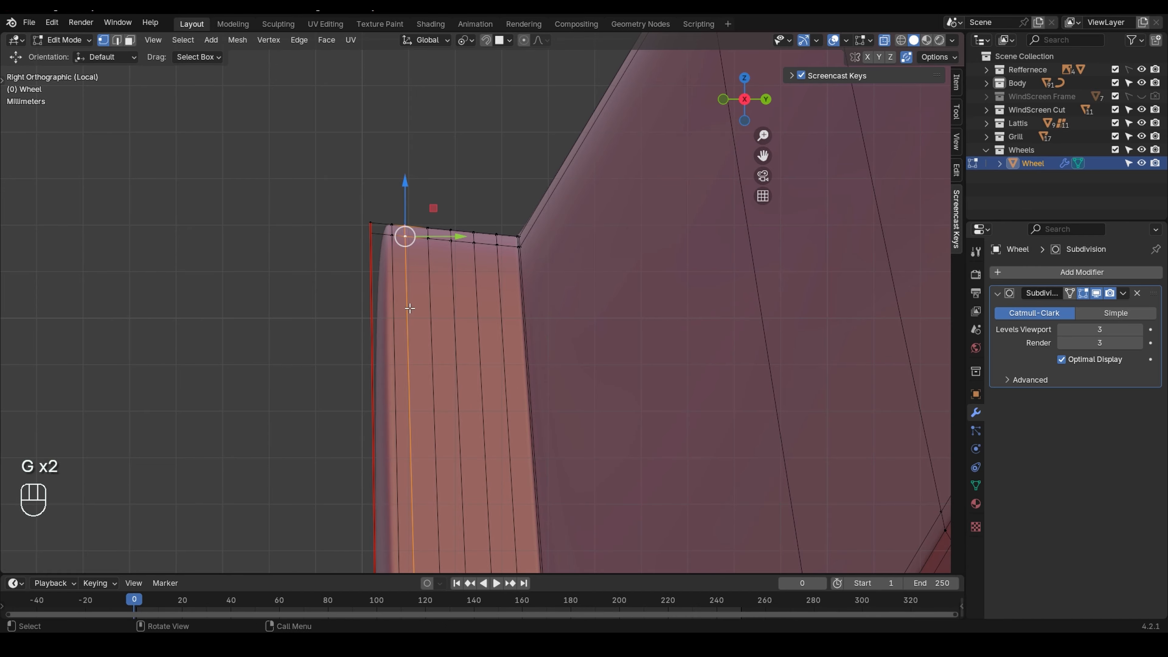
key("g")
key("g")
left_click(480, 313)
- Select the hub-side boundary vertices from the raised strip to the inner arc and flatten them along Y with a scale of 0
scroll(391, 249, "down", 6)
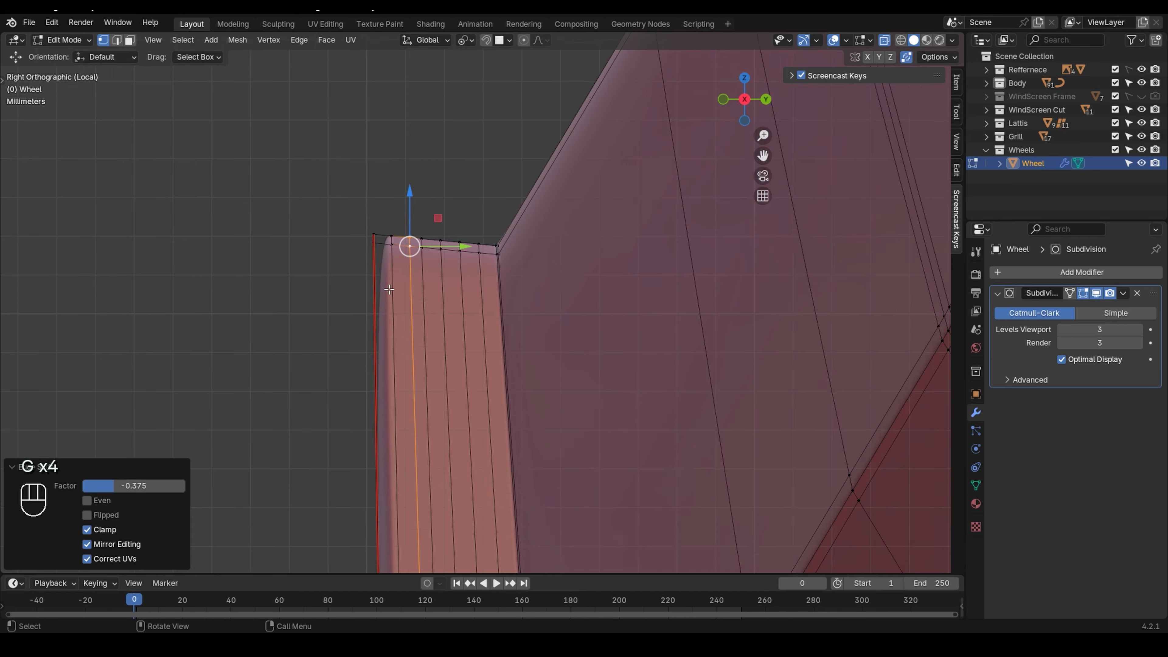
scroll(372, 248, "down", 2)
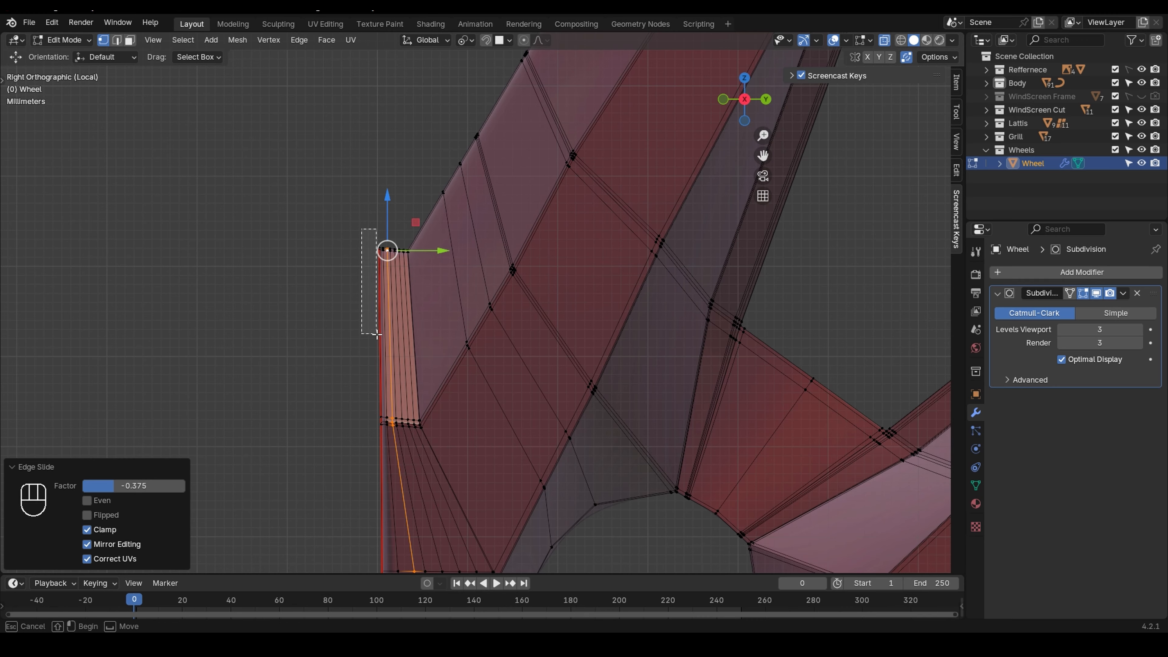
middle_click_drag(381, 352, 374, 232, "shift")
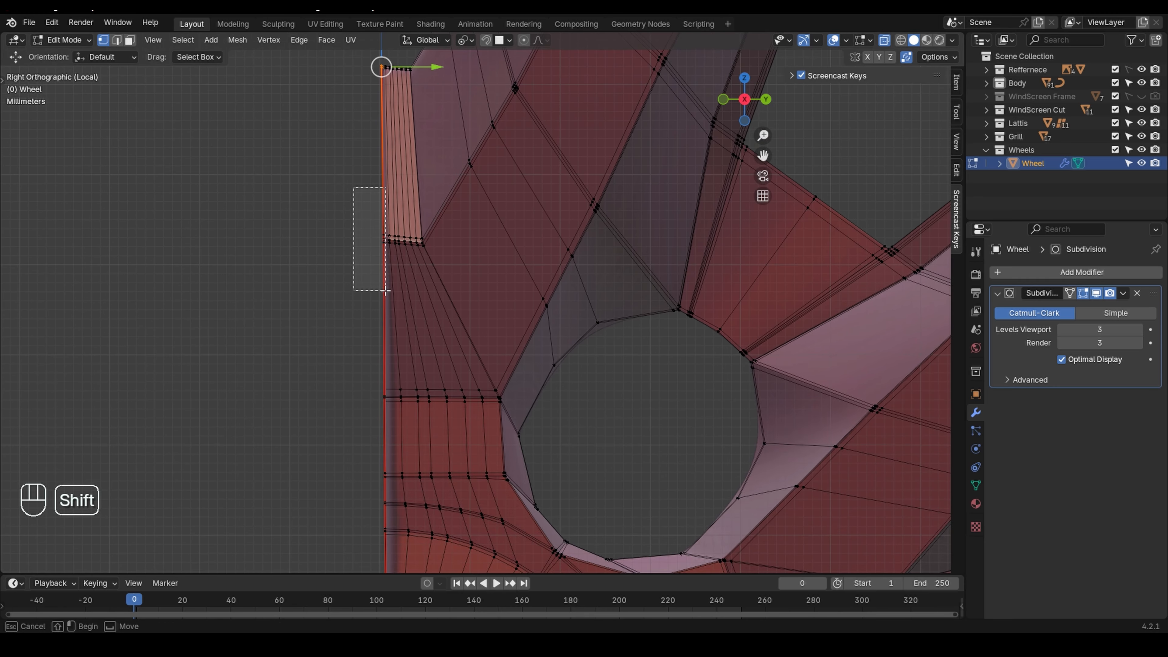
left_click_drag(385, 290, 390, 294, "shift")
middle_click_drag(437, 338, 436, 154, "shift")
left_click_drag(349, 154, 392, 408, "shift")
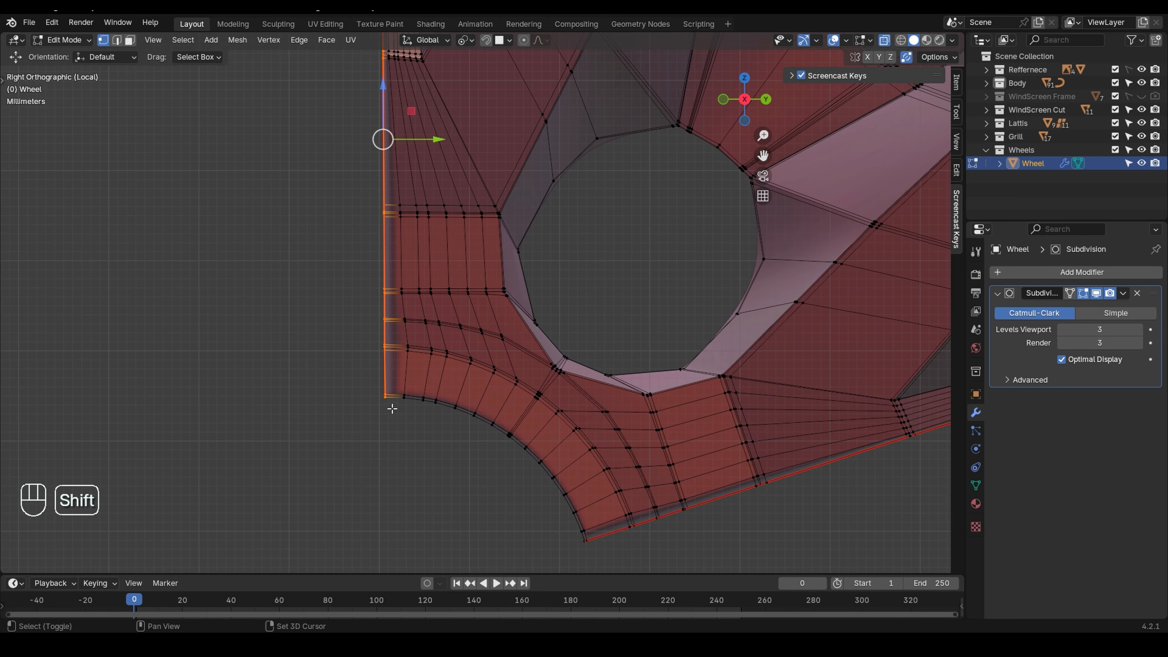
key("s")
key("y")
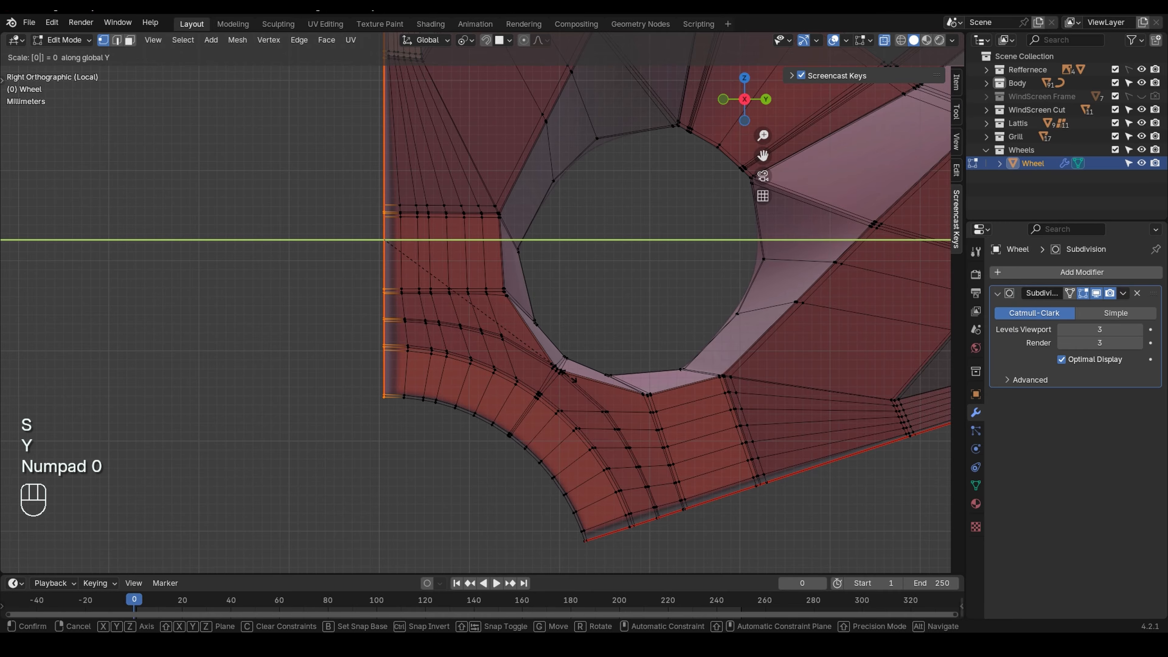
key("Return")
- Move the flattened hub-side boundary by -0.00003 m along global Z to level its top corner with the neighbouring loop
middle_click_drag(473, 123, 500, 416, "shift")
scroll(415, 193, "up", 6)
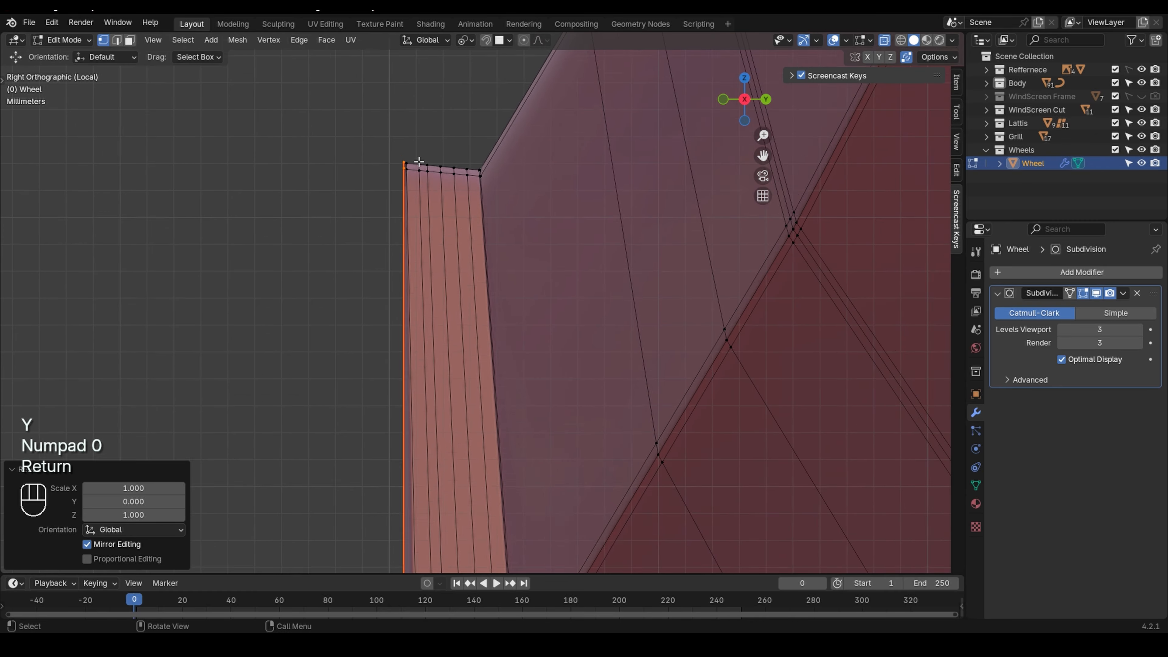
scroll(414, 161, "up", 8)
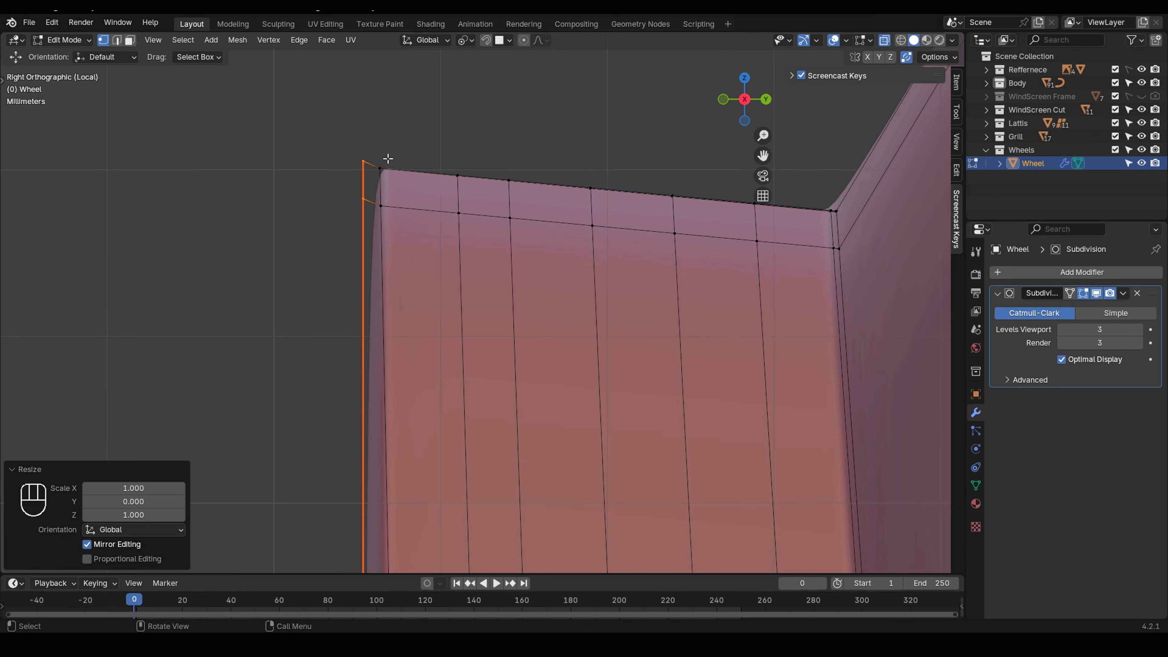
key("g")
key("z")
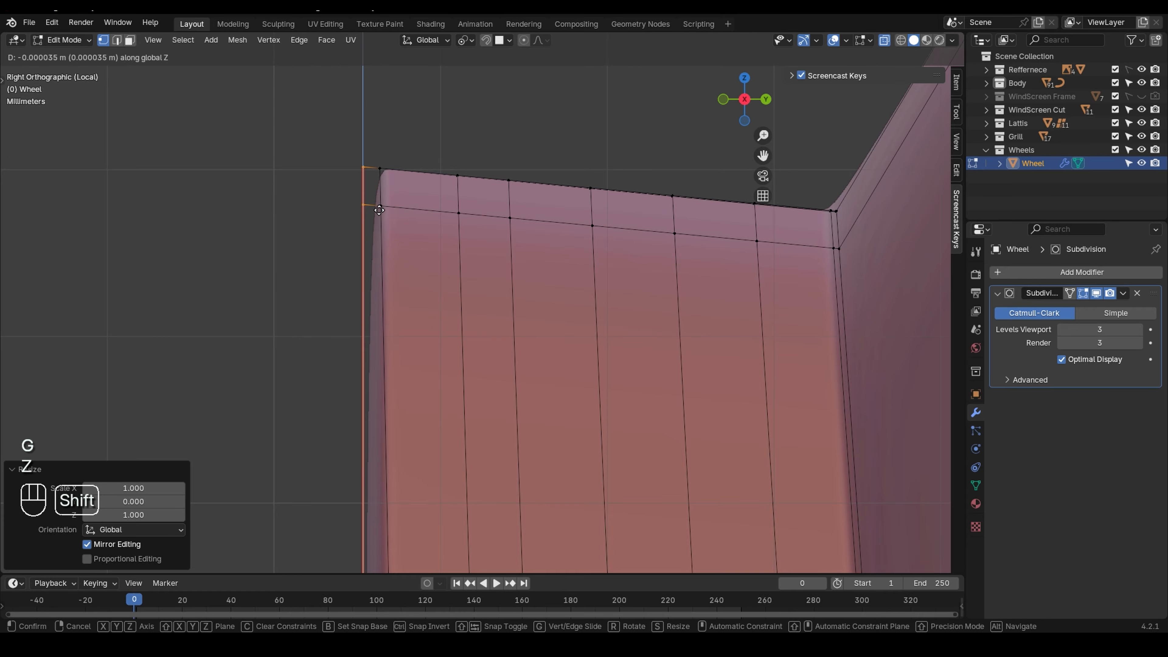
left_click(379, 208)
scroll(379, 221, "down", 8)
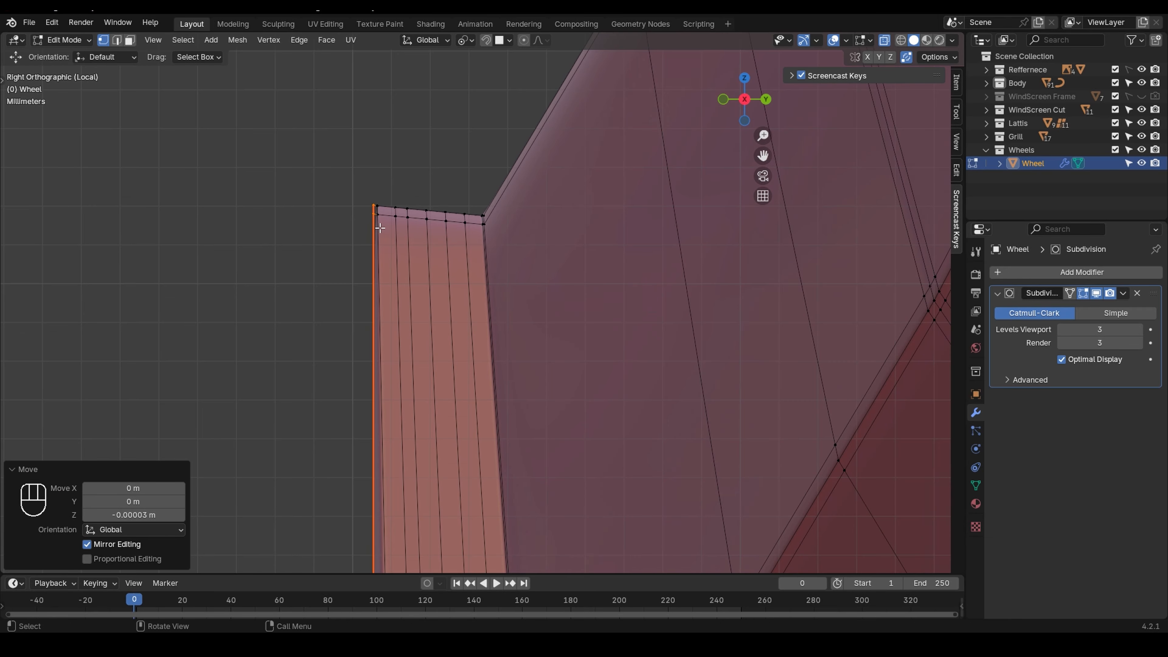
- Edge-slide the loop beside the flattened hub-side boundary further inward to widen the first strip
scroll(386, 246, "up", 2)
key("g")
key("g")
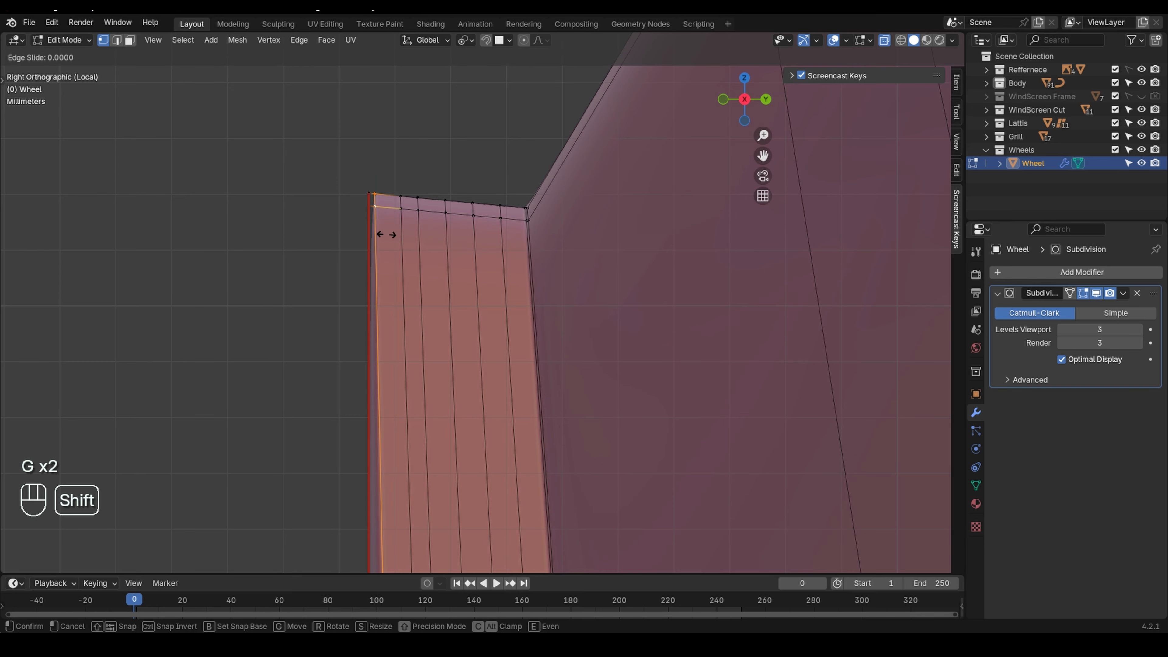
left_click(430, 251)
- Edge-slide the second loop from the hub-side boundary slightly toward the boundary
left_click(404, 246, "alt")
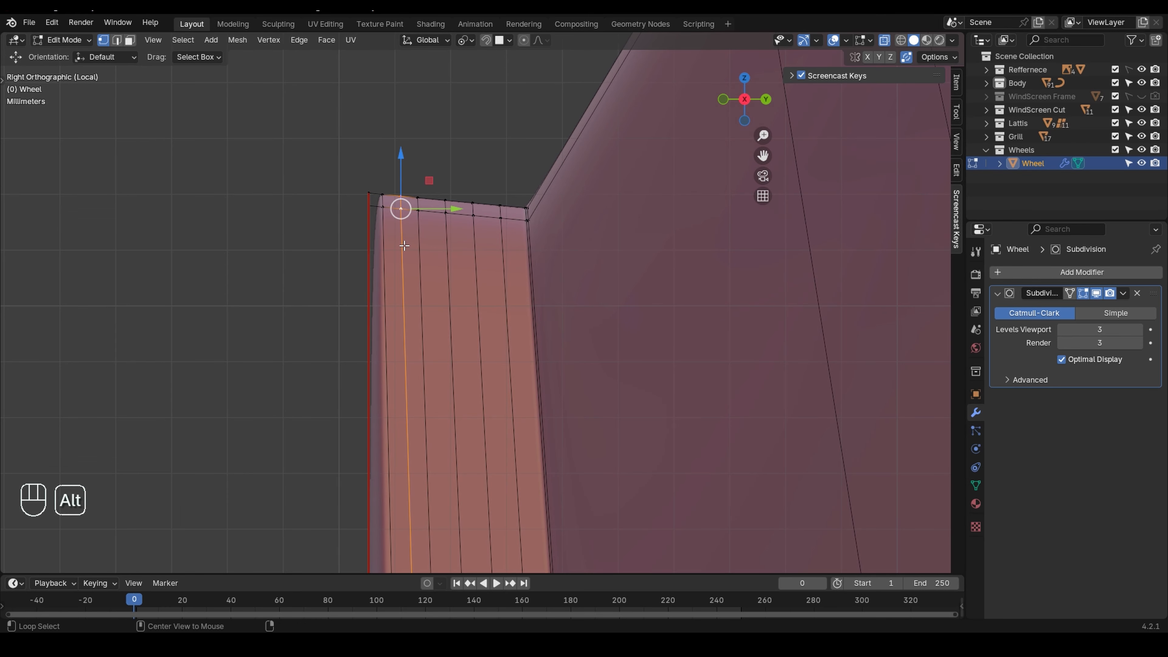
key("g")
key("g")
left_click(415, 244)
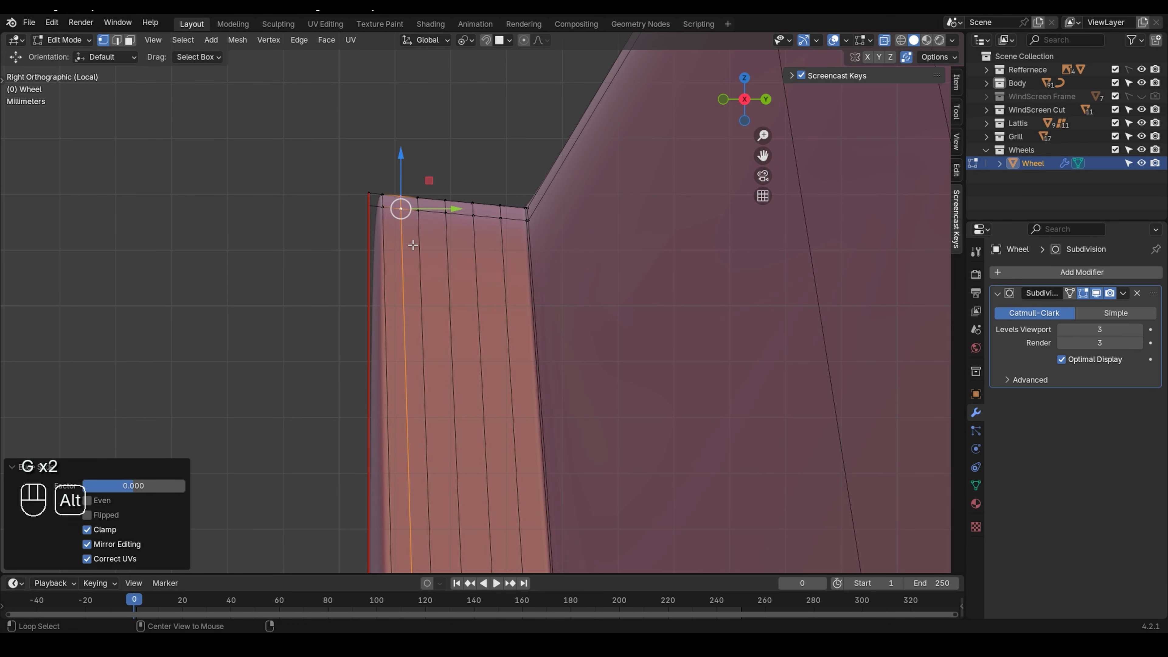
key("g")
key("g")
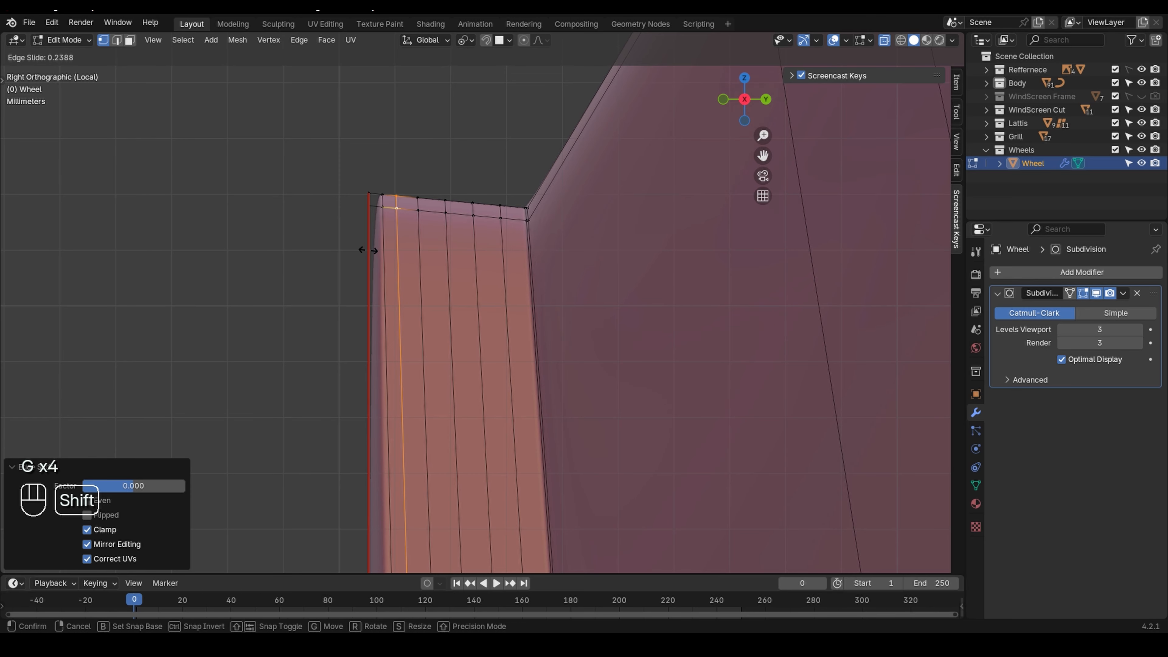
left_click(356, 253, "shift")
- Edge-slide the loop nearest the hub-side boundary back toward it with a factor of -0.180
left_click(387, 255, "alt")
key("g")
key("g")
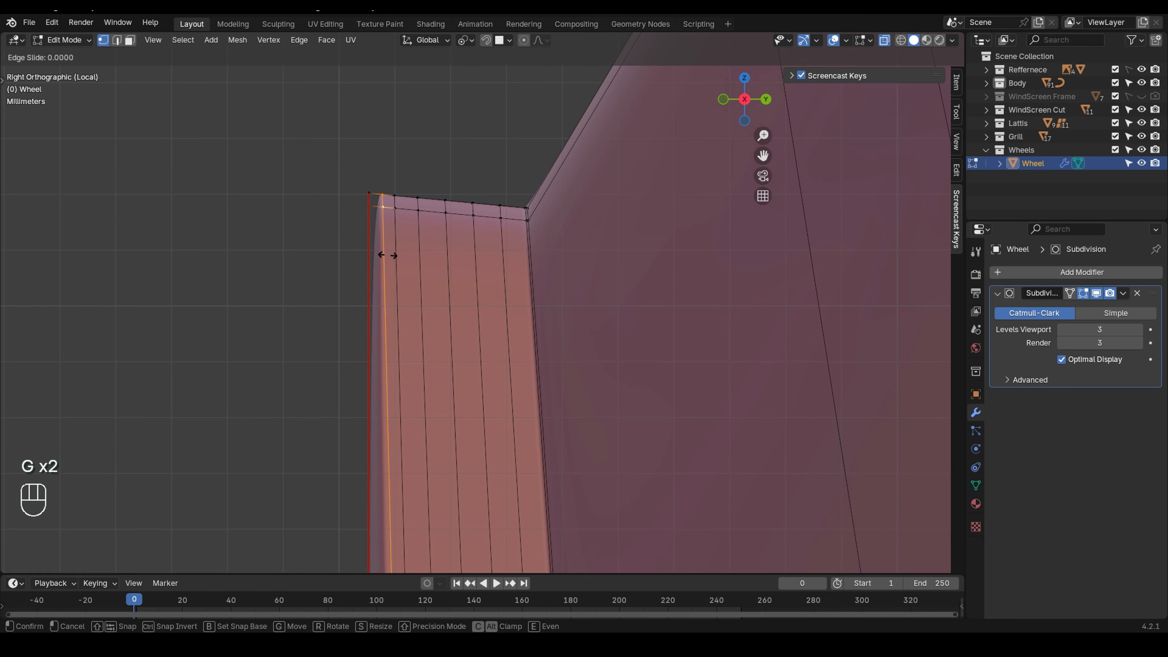
left_click(361, 254, "shift")
- Align the rim's open-end vertices with the hub-side boundary's top corner, using it as the active vertex and scaling Y to 0
scroll(387, 259, "down", 5)
middle_click_drag(498, 402, 430, 254, "shift")
middle_click_drag(480, 476, 478, 570, "shift")
middle_click_drag(461, 195, 441, 362, "shift")
scroll(438, 361, "down", 5)
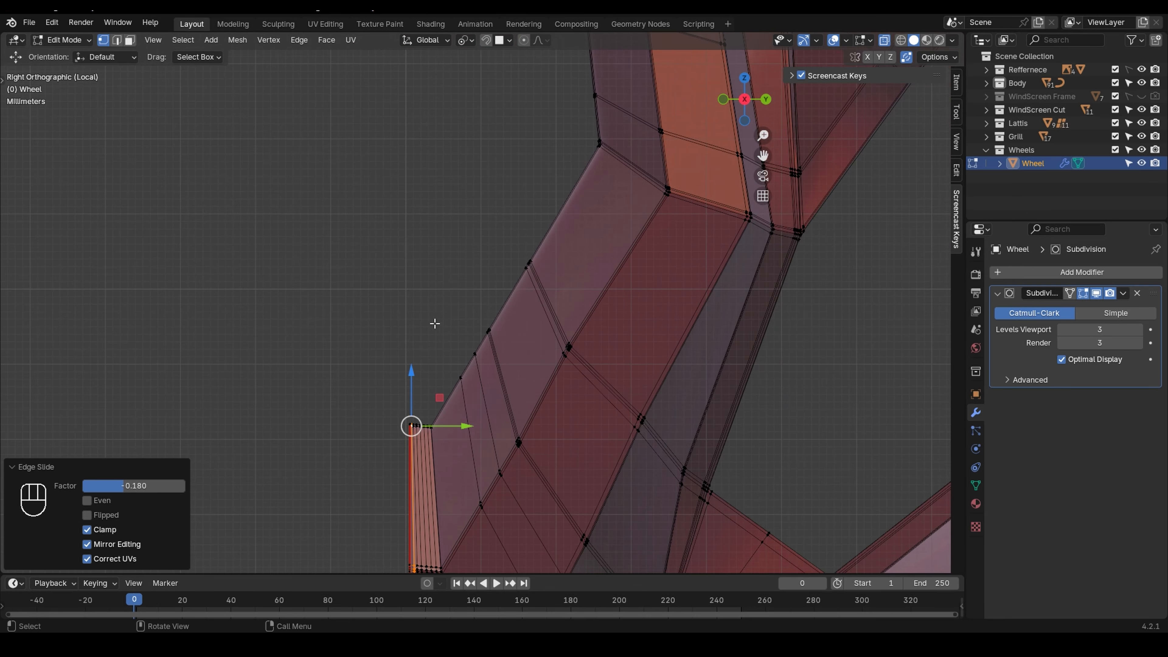
middle_click_drag(442, 125, 448, 570, "shift")
left_click_drag(385, 102, 444, 292)
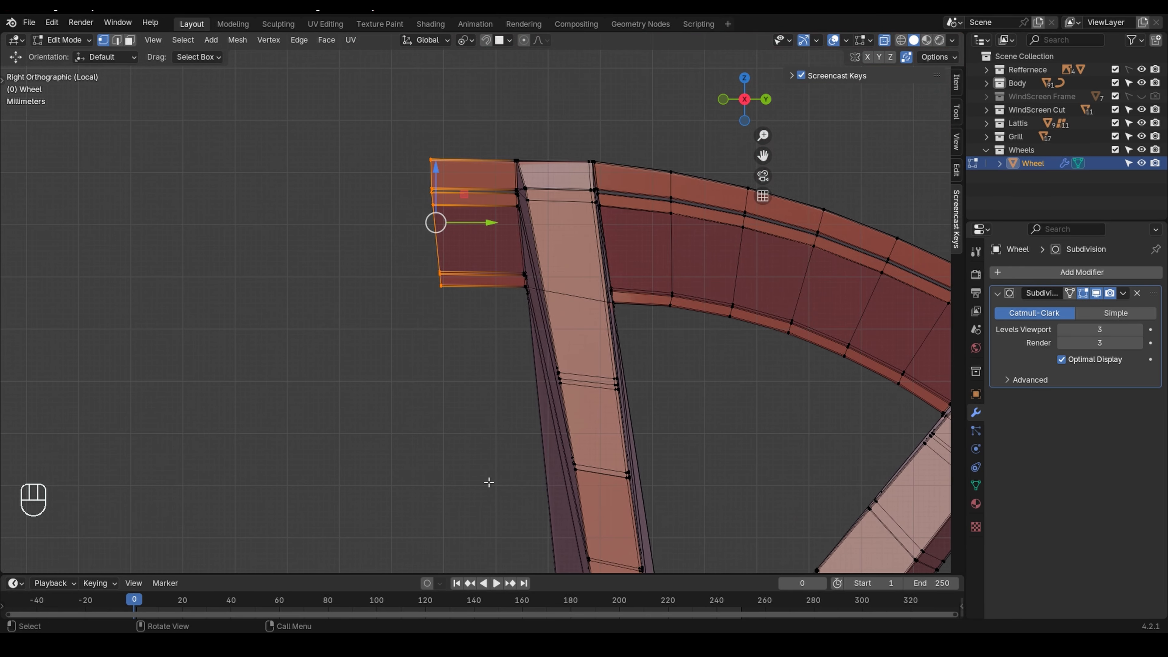
middle_click_drag(488, 482, 445, 203, "shift")
middle_click_drag(379, 446, 404, 268, "shift")
scroll(399, 267, "up", 10)
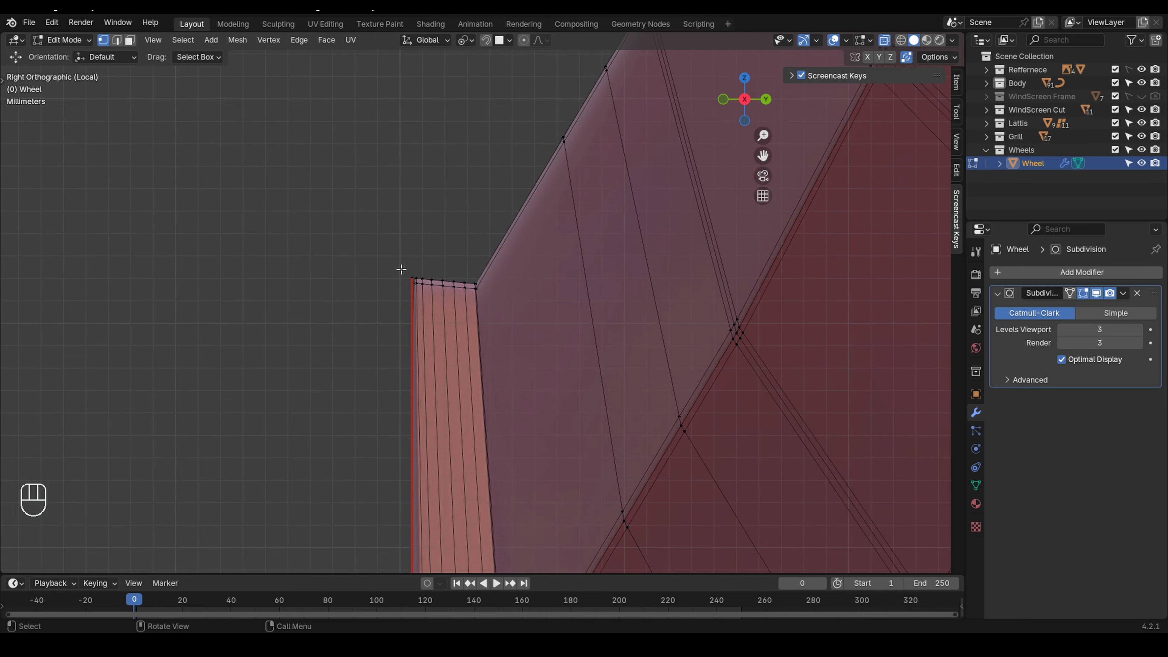
scroll(409, 277, "up", 5)
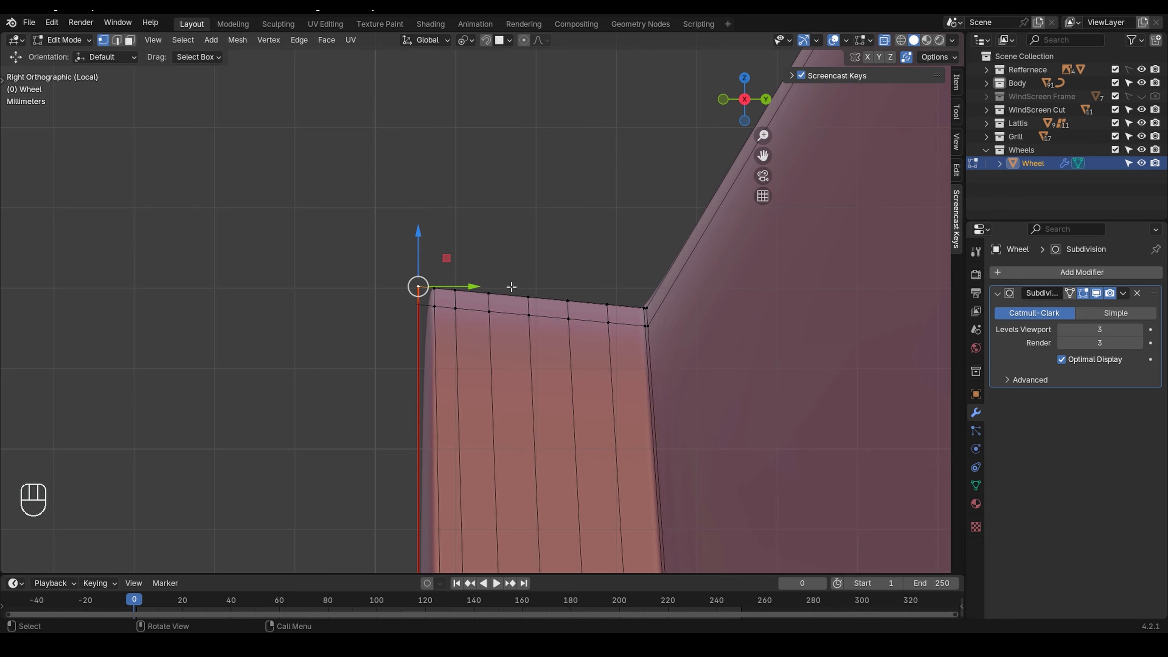
key("s")
key("y")
key("KP_0")
key("Return")
scroll(517, 271, "down", 4)
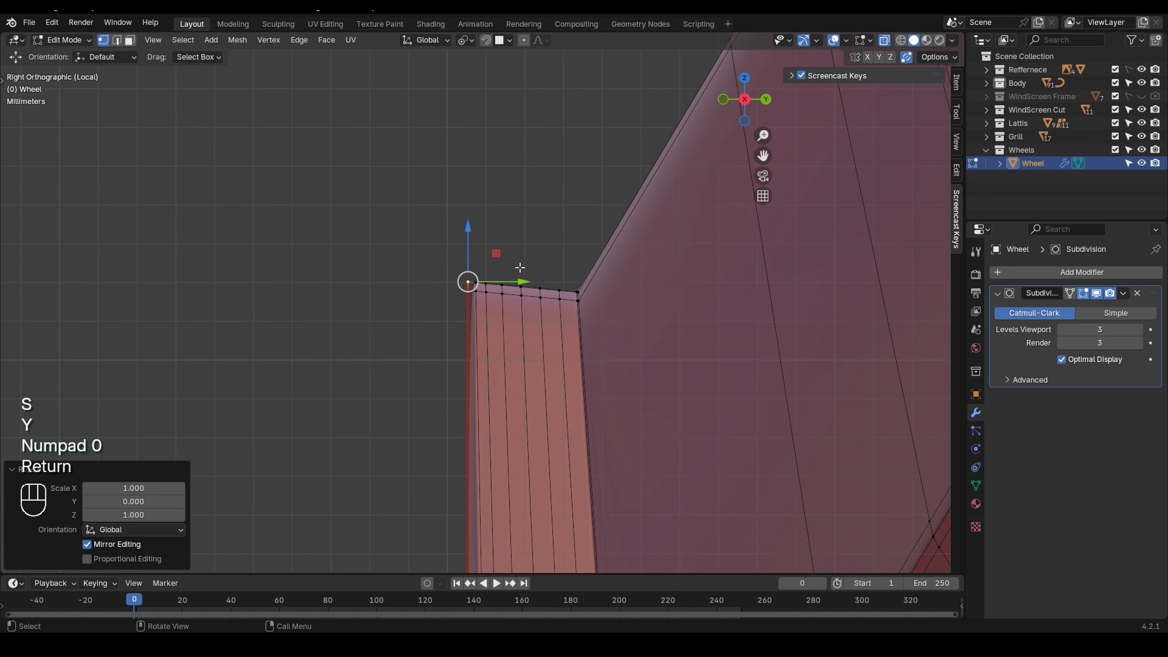
- Try lowering the flattened rim end by -0.000762 m along global Z
scroll(519, 267, "down", 6)
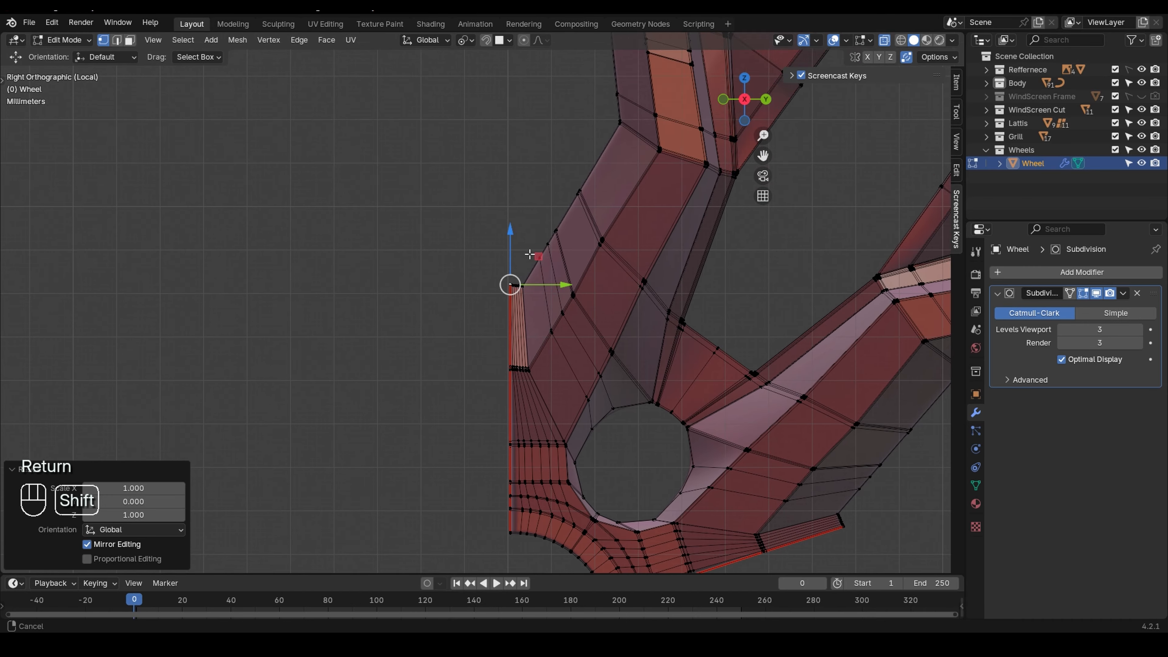
middle_click_drag(530, 254, 491, 564, "shift")
scroll(505, 155, "down", 3)
middle_click_drag(474, 221, 402, 180, "shift")
scroll(392, 89, "up", 6)
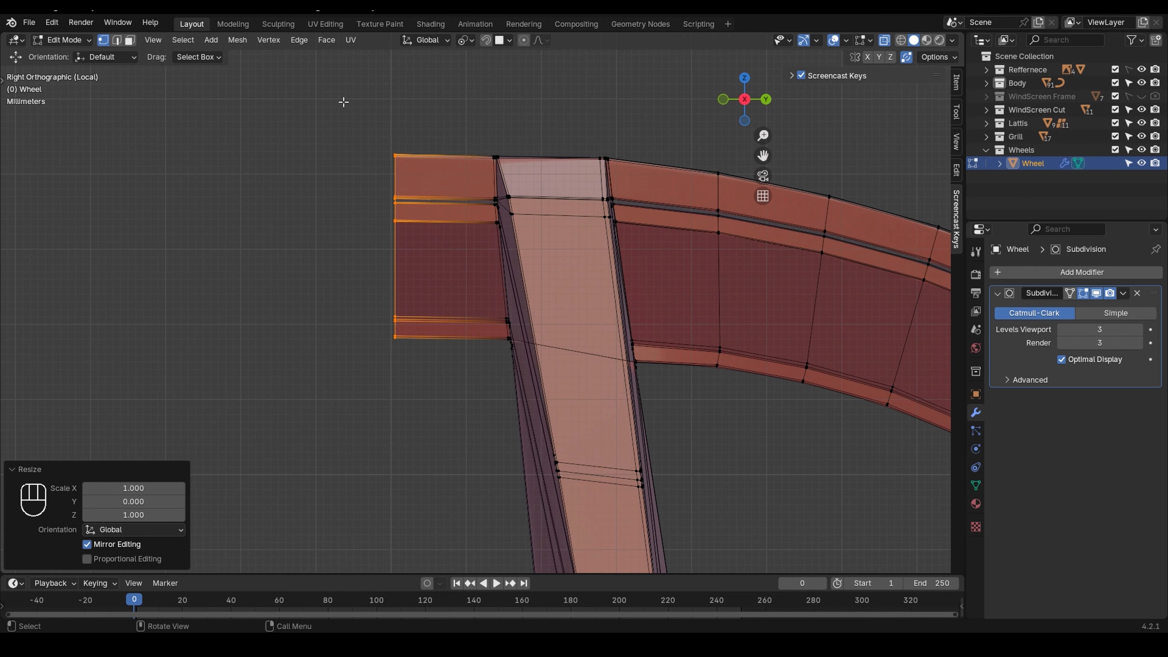
scroll(414, 164, "up", 1)
middle_click_drag(533, 204, 388, 191, "shift")
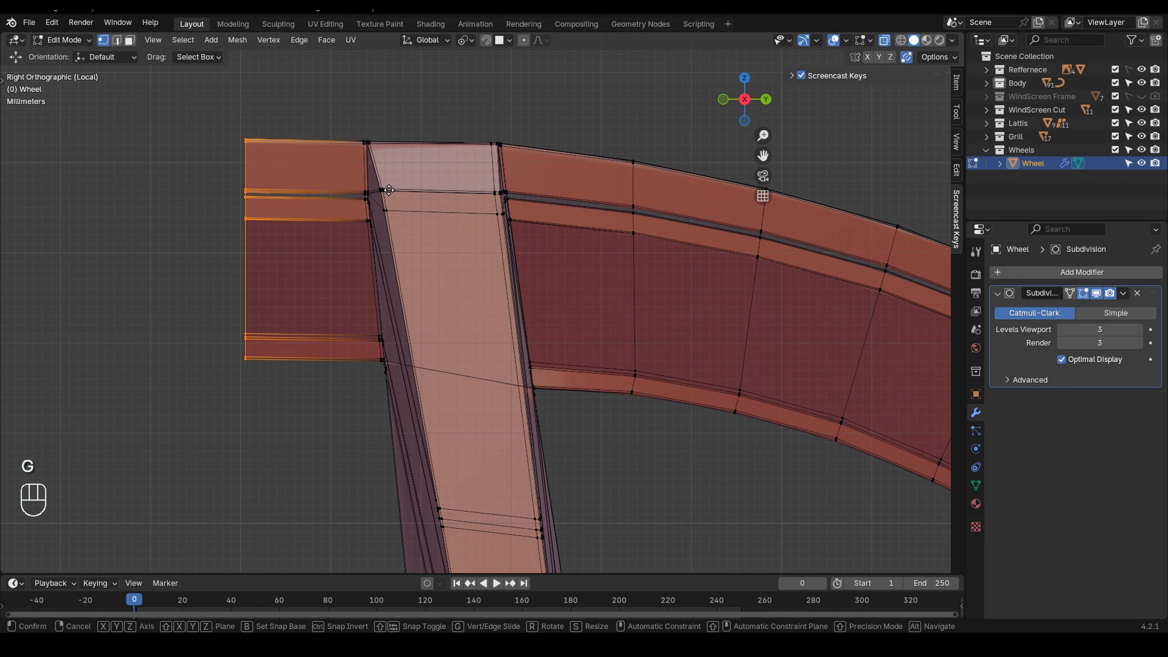
key("g")
key("z")
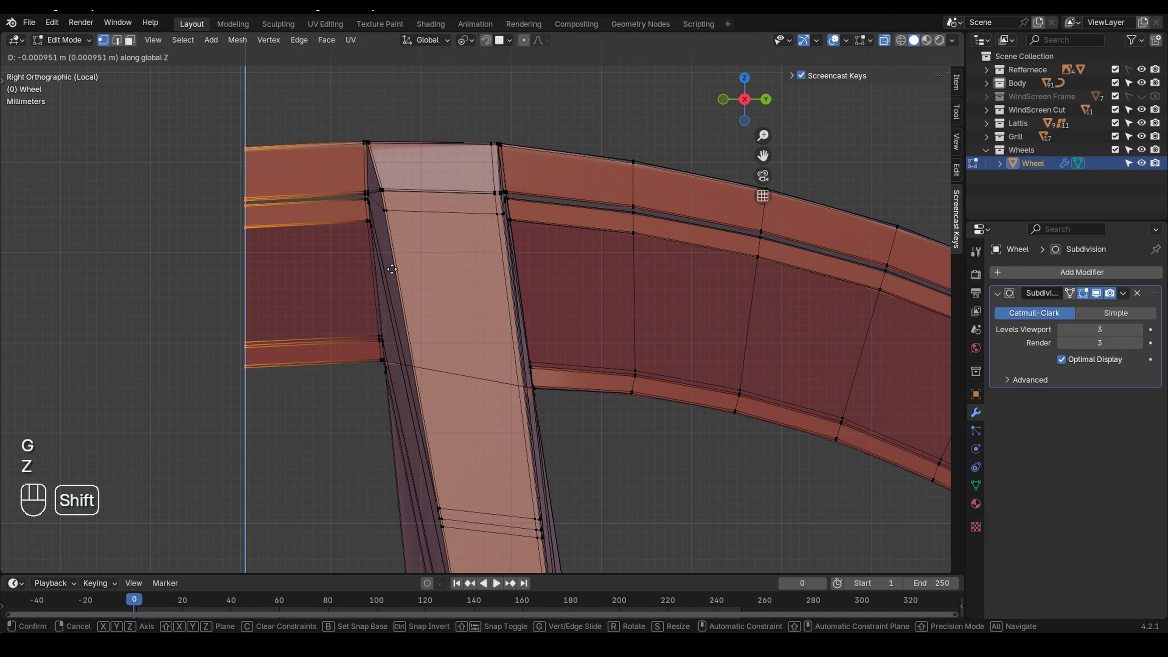
left_click(392, 259)
- Try to duplicate the rim's end section and place the copy freely beyond the open end, then undo it
scroll(390, 255, "down", 1)
scroll(387, 252, "down", 1)
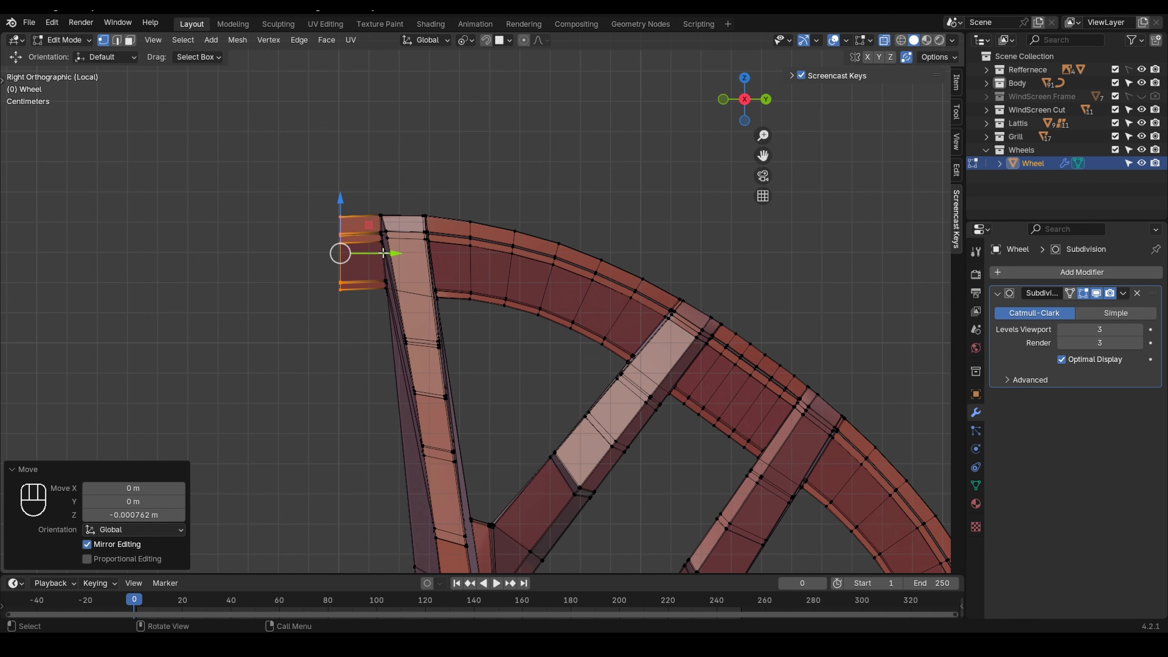
left_click_drag(307, 190, 403, 304)
key("shift+d")
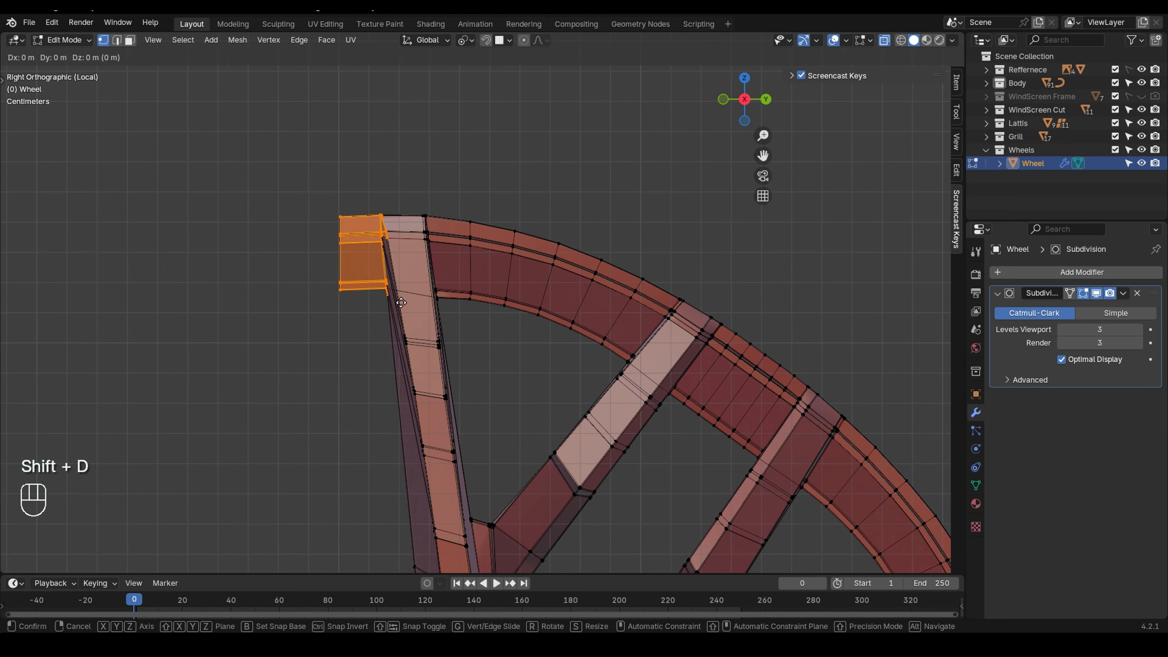
left_click(319, 302)
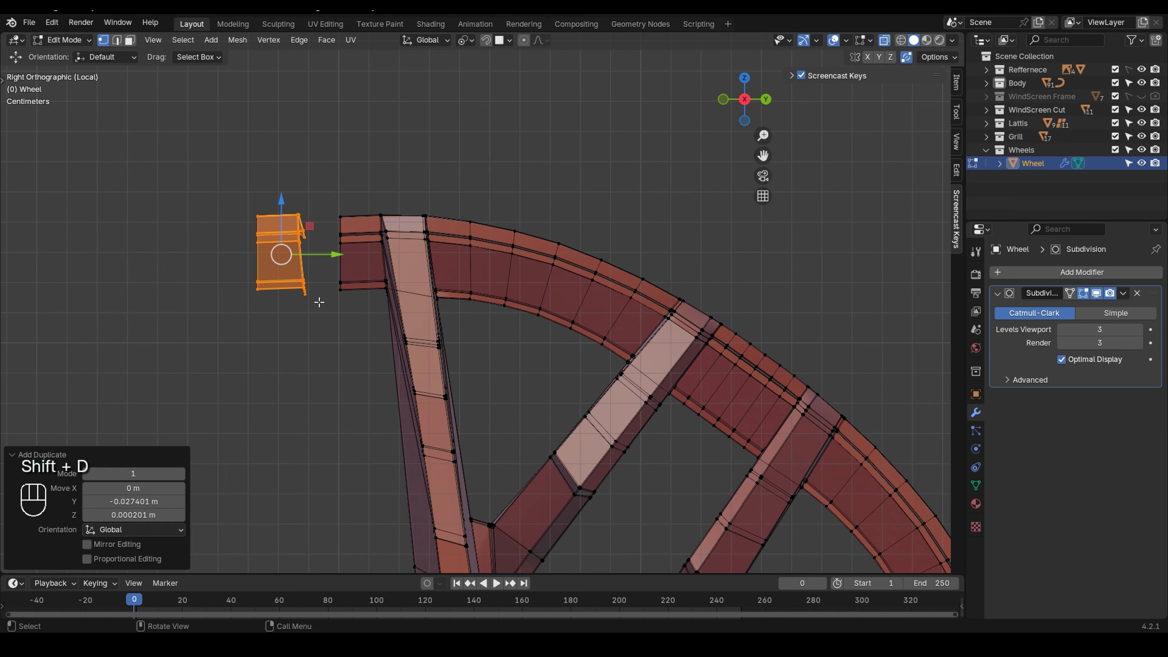
key("ctrl+z")
key("g")
key("x")
key("y")
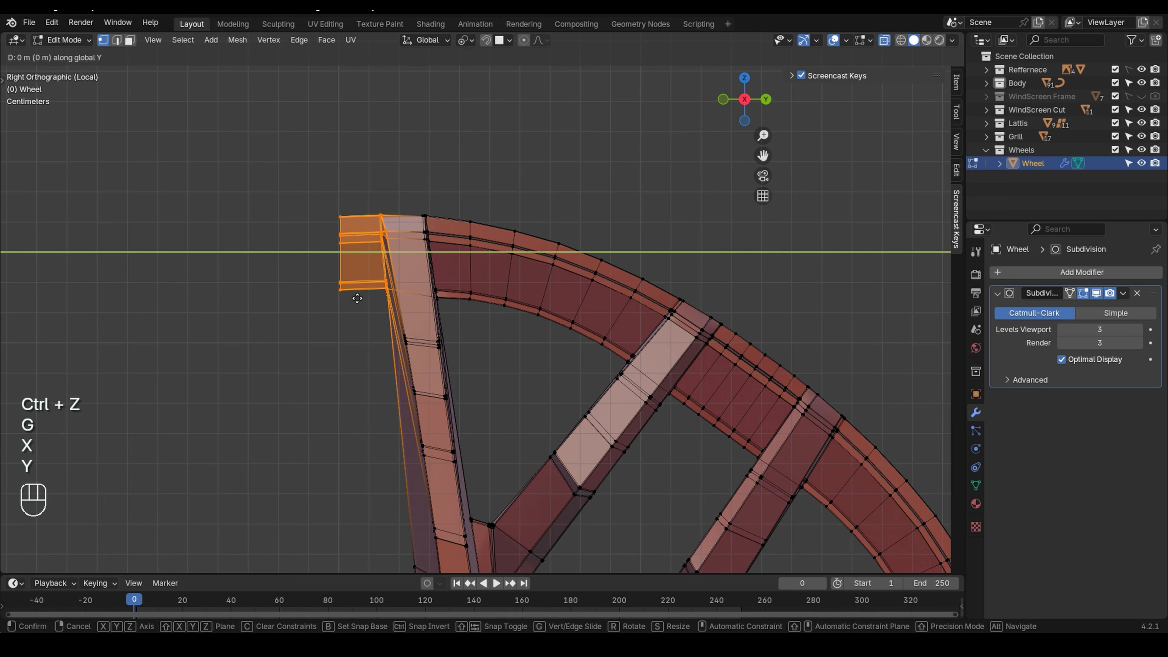
key("ctrl+z")
- Duplicate the rim's end section by -0.027401 m along Y and mirror the copy across global Y
key("shift+d")
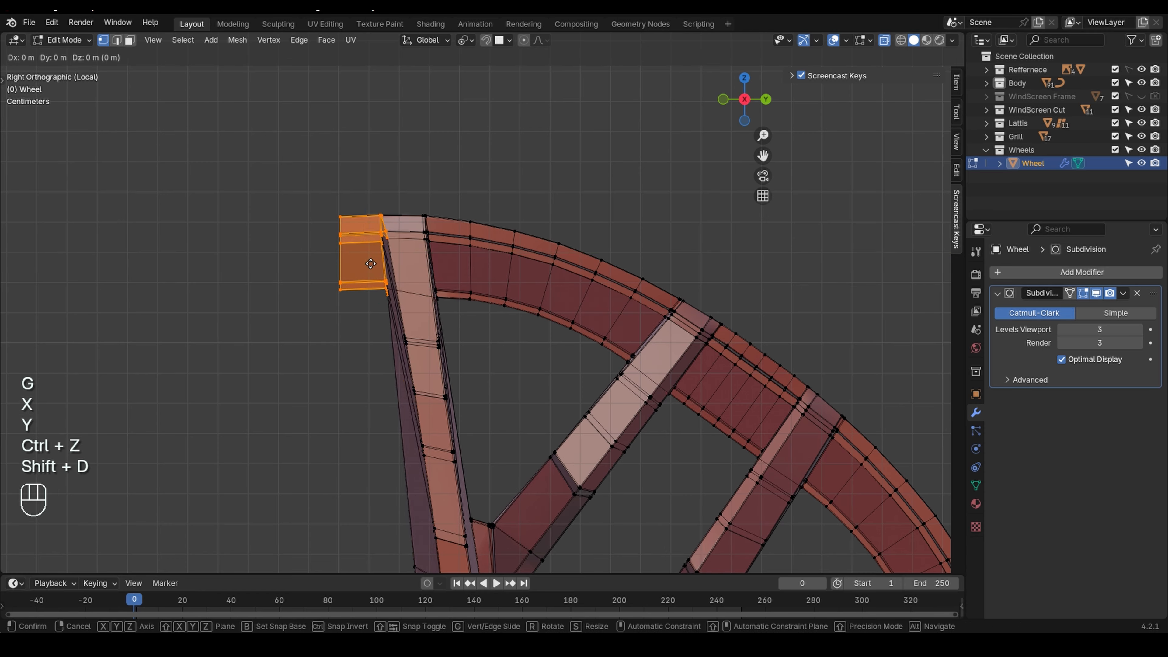
key("y")
left_click(263, 264)
right_click(443, 260)
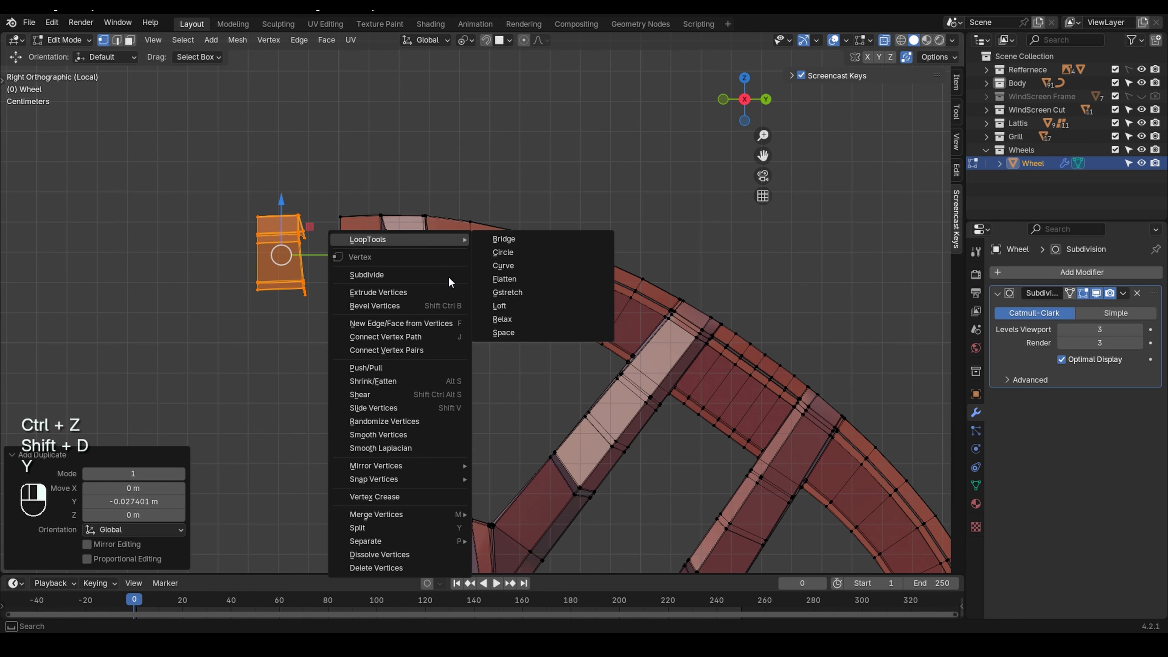
mouse_move(441, 467)
left_click(526, 493)
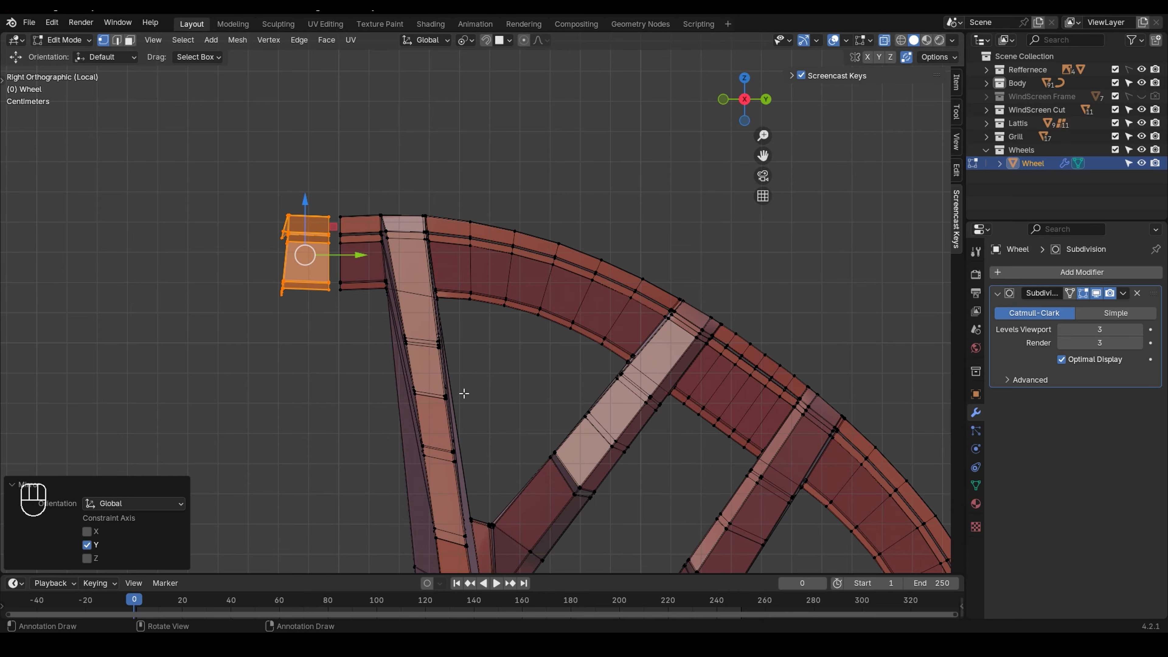
- Try moving the mirrored rim copy along X, undo that, and shift it about -0.0017 m along global Y
scroll(333, 265, "up", 4)
key("g")
key("x")
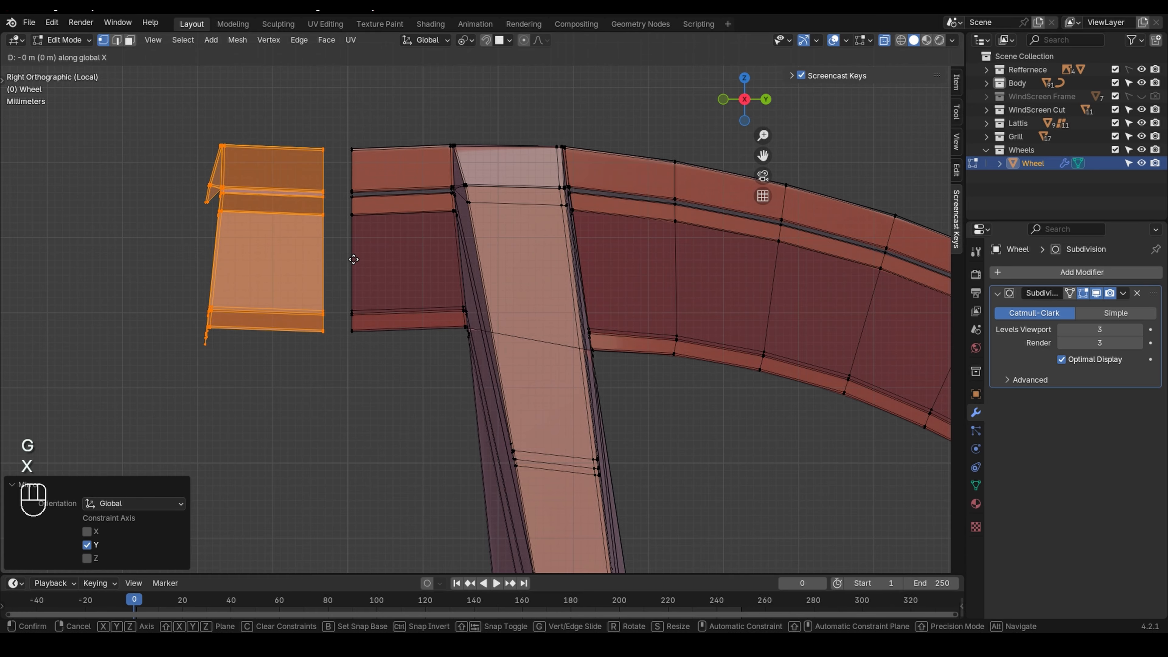
left_click(361, 261)
key("ctrl+z")
key("g")
key("y")
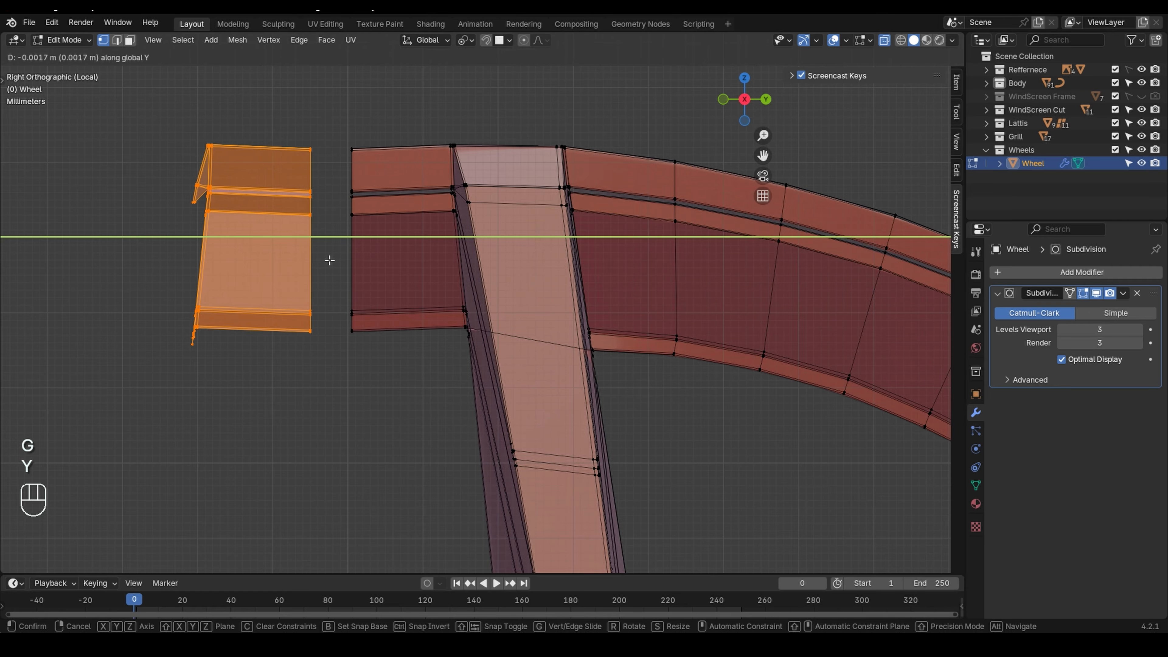
left_click(330, 260)
- Undo the mirrored rim copy and the preceding Z move of the rim end
key("ctrl+z")
key("ctrl+z")
key("ctrl+z")
key("ctrl+z")
key("ctrl+z")
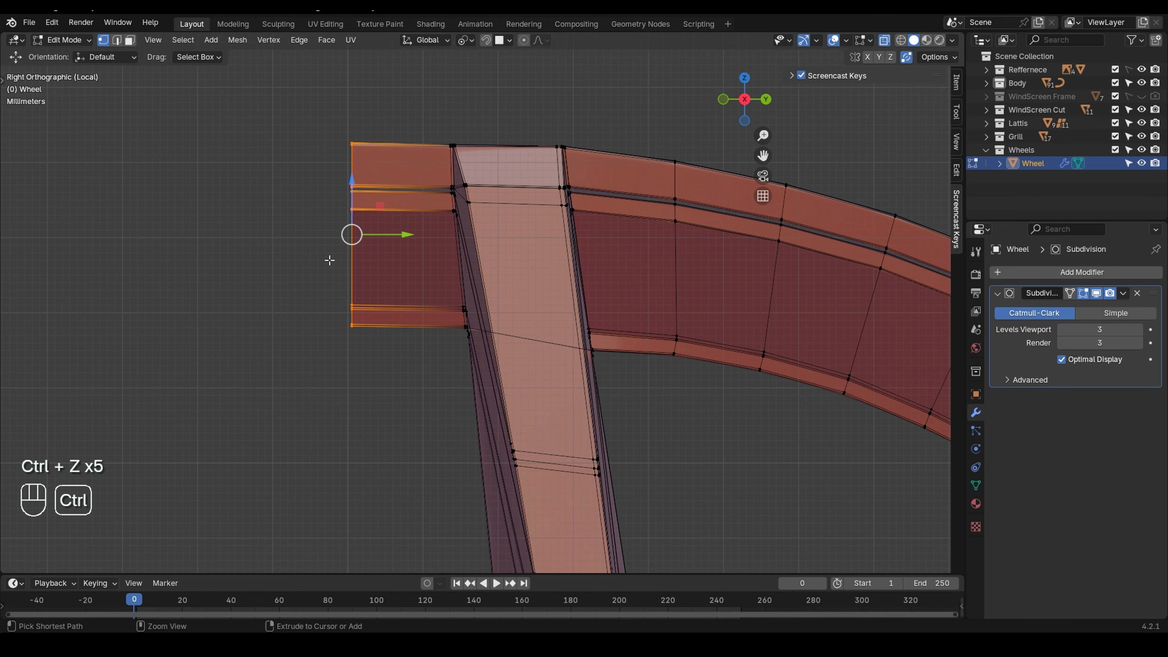
scroll(329, 260, "down", 3)
scroll(351, 221, "up", 2)
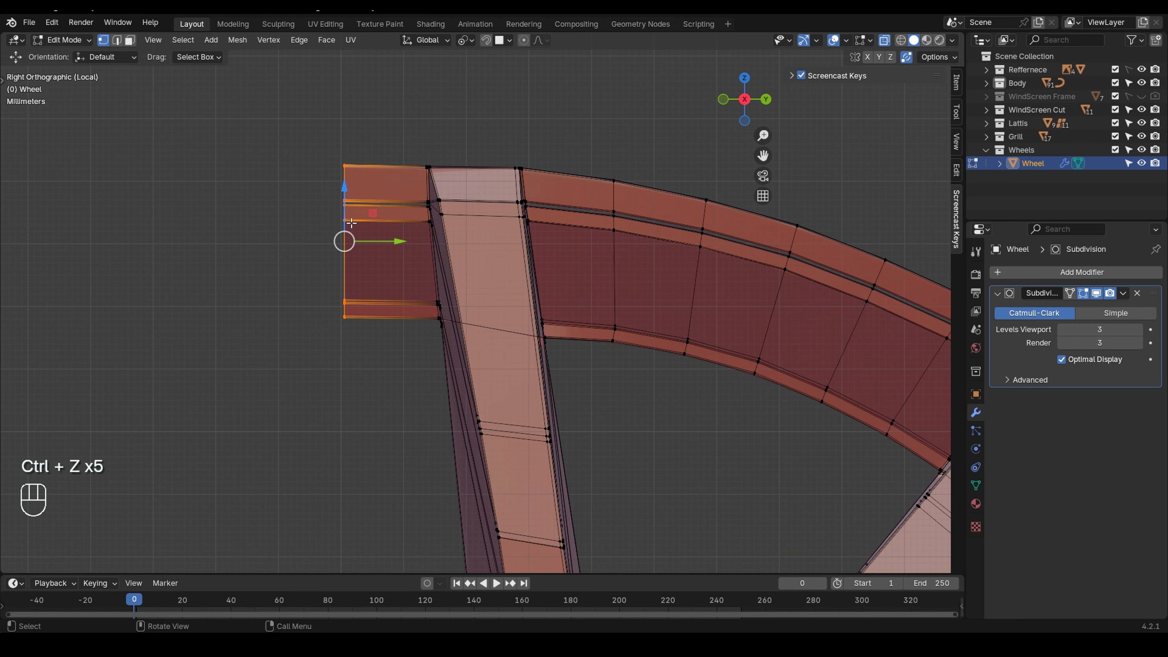
- Duplicate the rim's end section again by -0.028761 m along Y and mirror the copy across global Y
left_click_drag(346, 179, 471, 334)
key("shift+d")
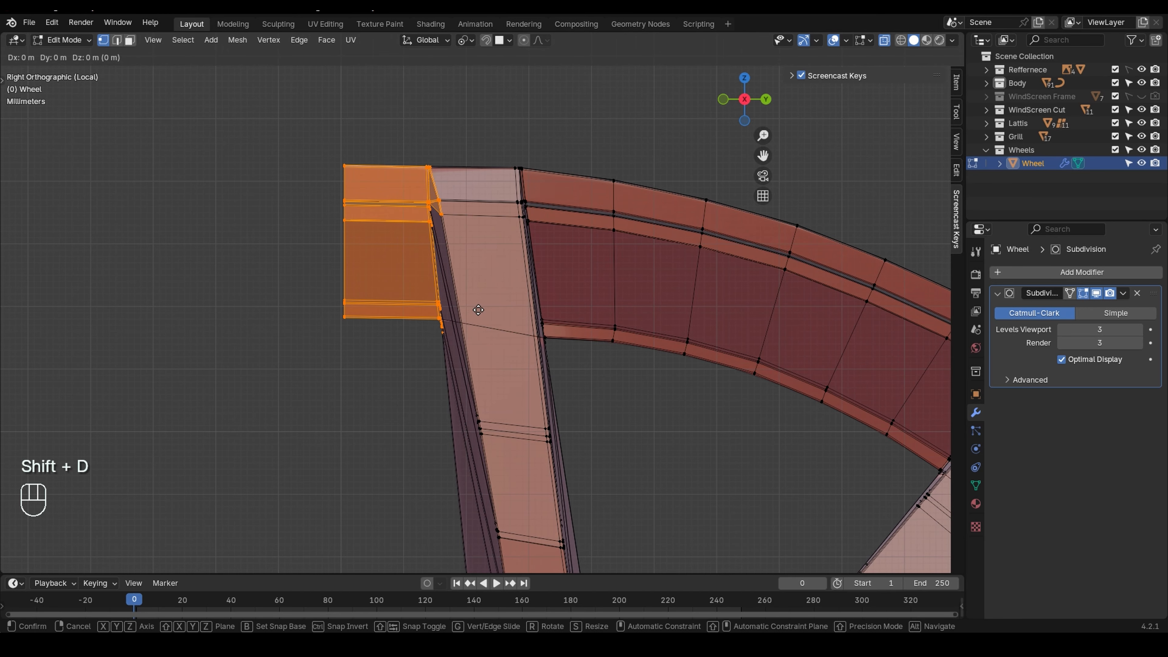
key("y")
left_click(297, 297)
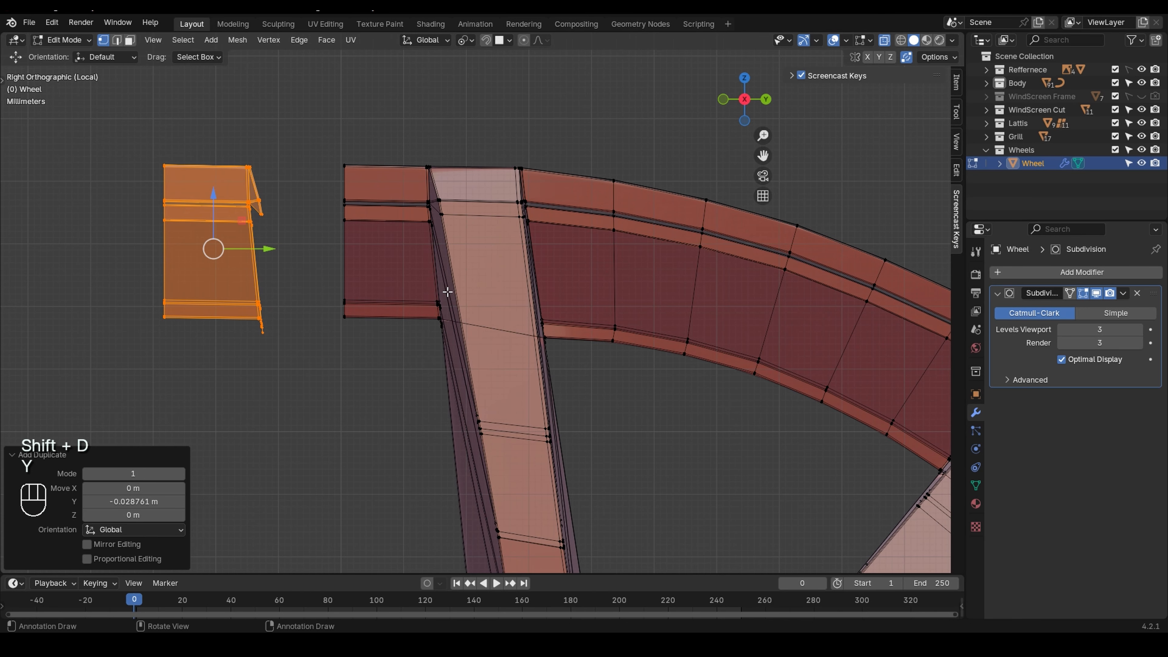
key("r")
left_click(448, 294)
right_click(448, 295)
mouse_move(428, 285)
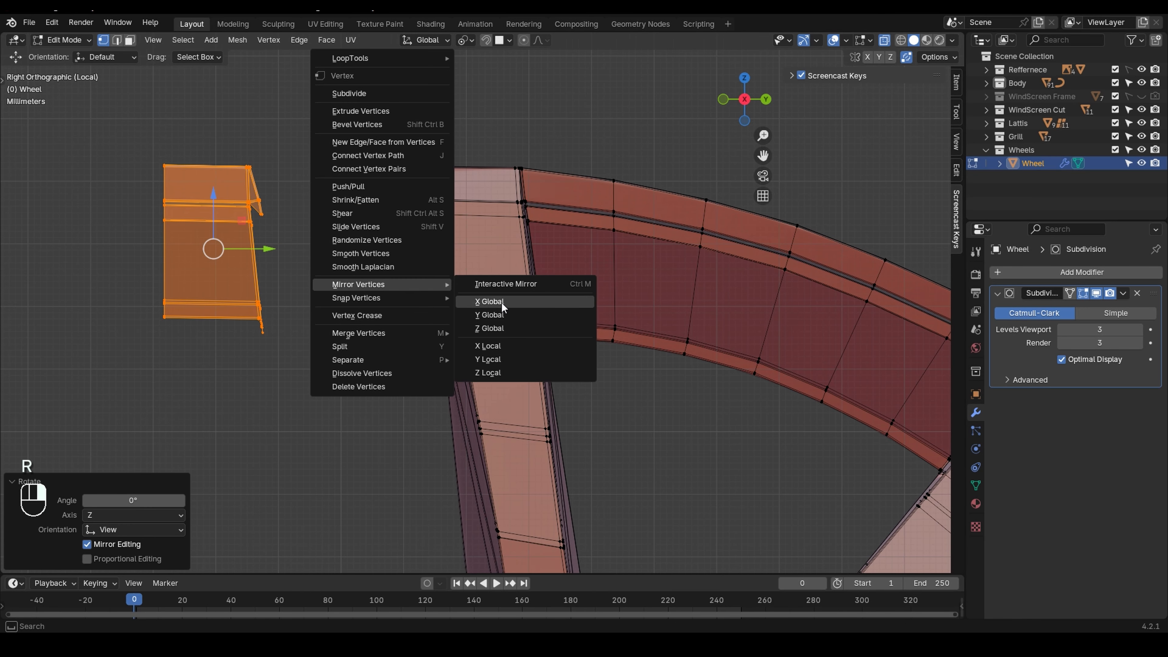
left_click(519, 322)
- Move the mirrored rim copy 0.005331 m along global Y against the rim's open end to compare their alignment
scroll(308, 271, "up", 2)
key("g")
key("x")
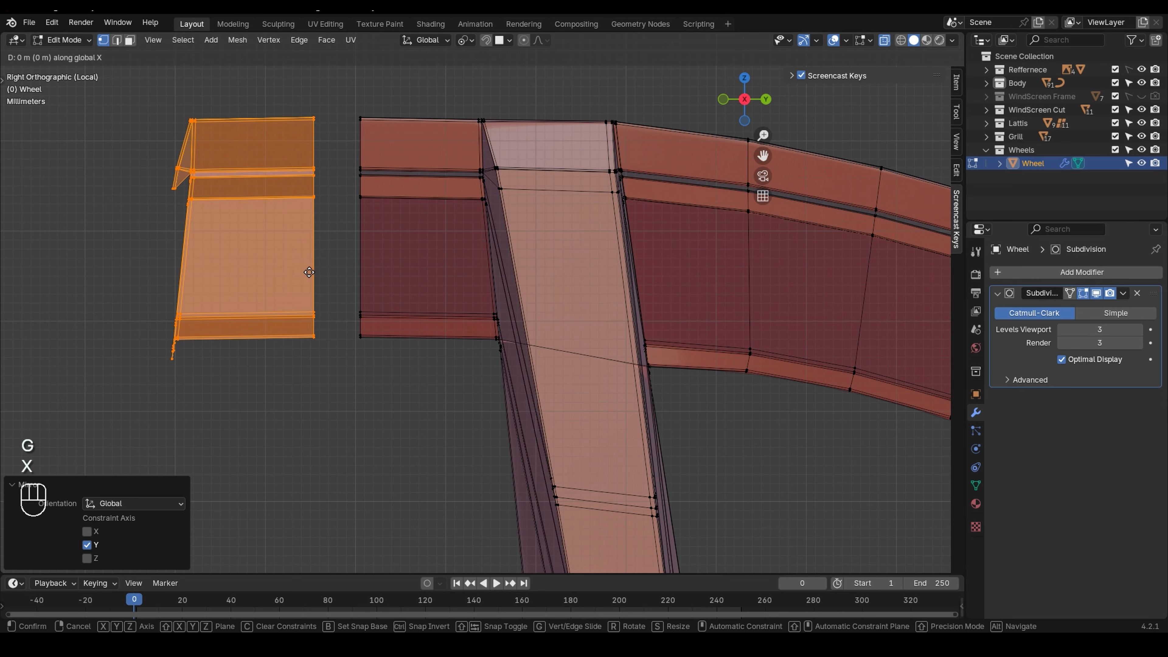
key("y")
left_click(362, 273)
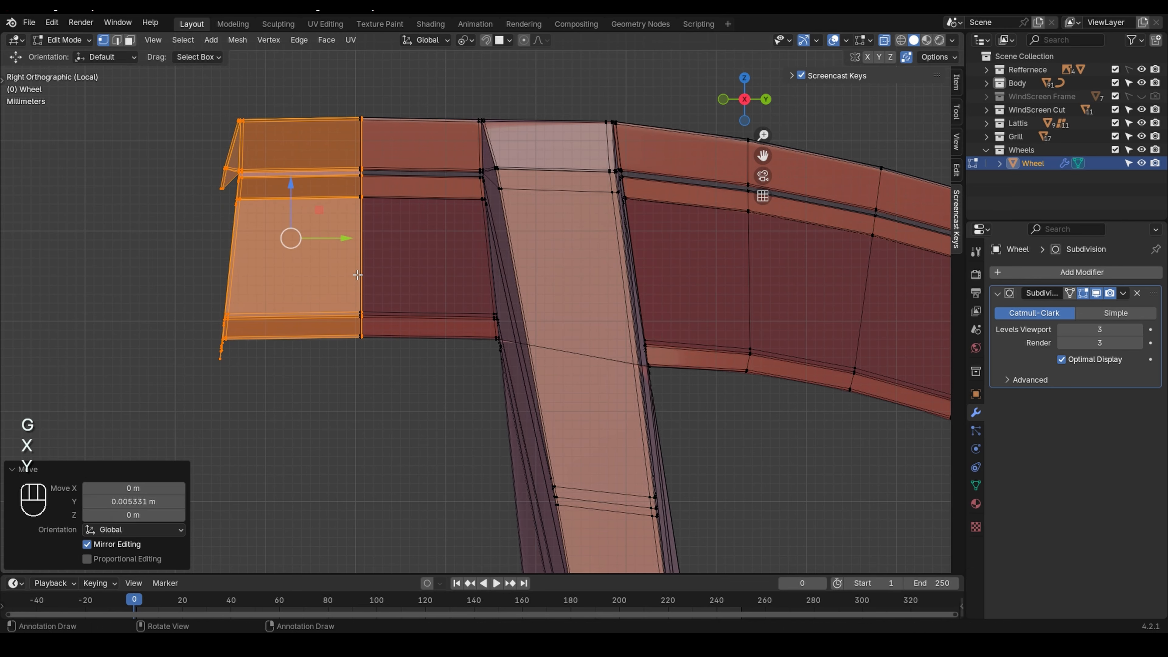
- Undo the move, mirroring and duplication of the rim's comparison copy
scroll(439, 244, "down", 1)
scroll(439, 244, "down", 3)
key("ctrl+z")
key("ctrl+z")
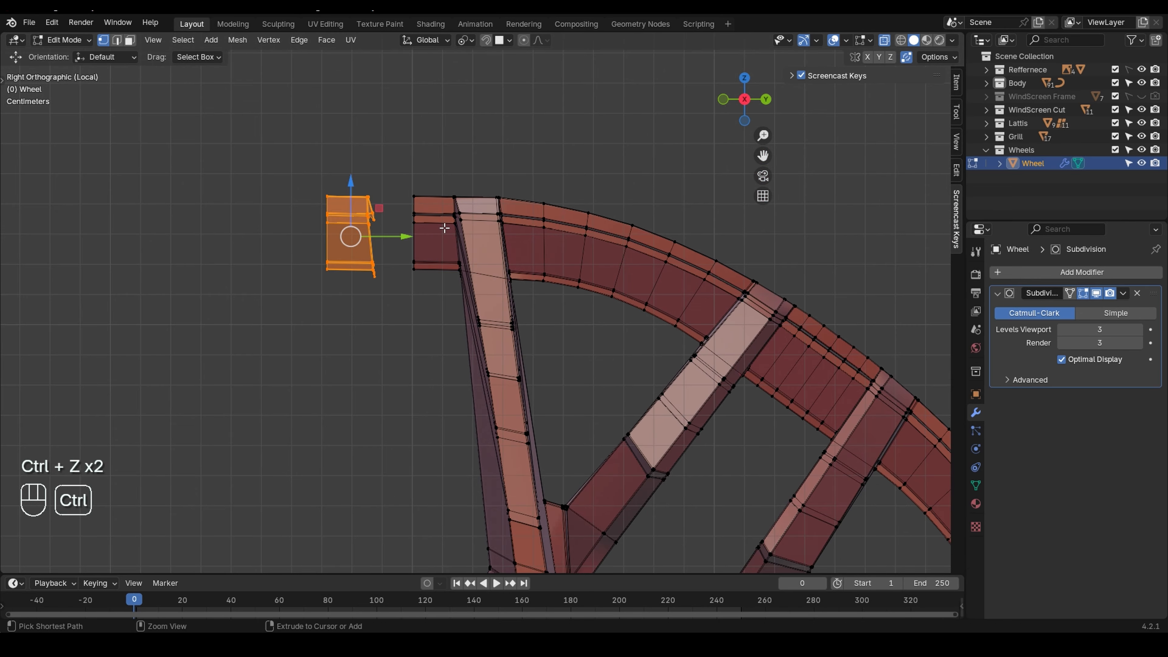
key("ctrl+z")
- Select the entire wheel segment's mesh
scroll(539, 272, "down", 3)
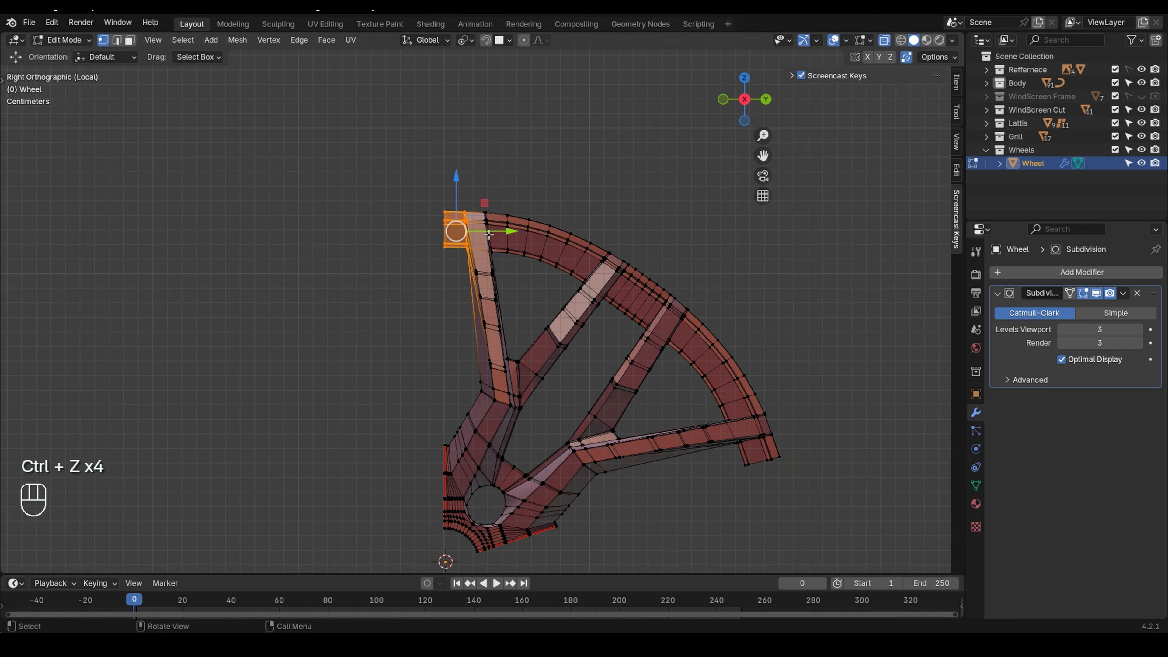
middle_click_drag(539, 273, 513, 247, "shift")
key("a")
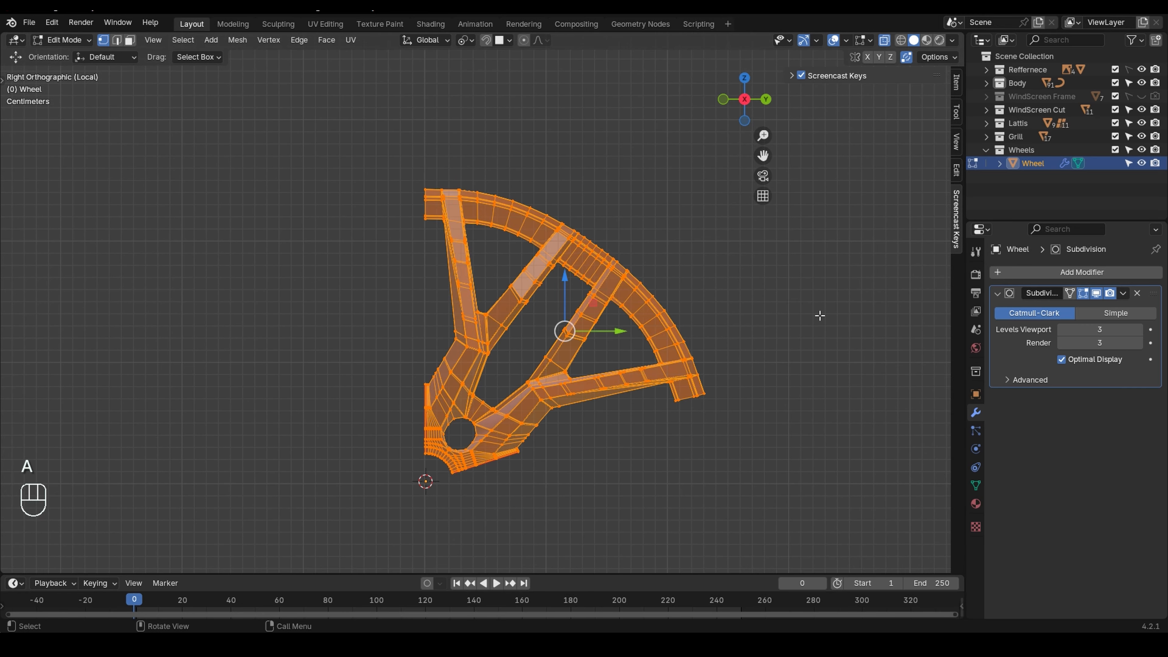
- Try rotating the selected segment 5.69° about global X around its own centre, then undo the rotation
key("r")
key("x")
left_click(803, 289)
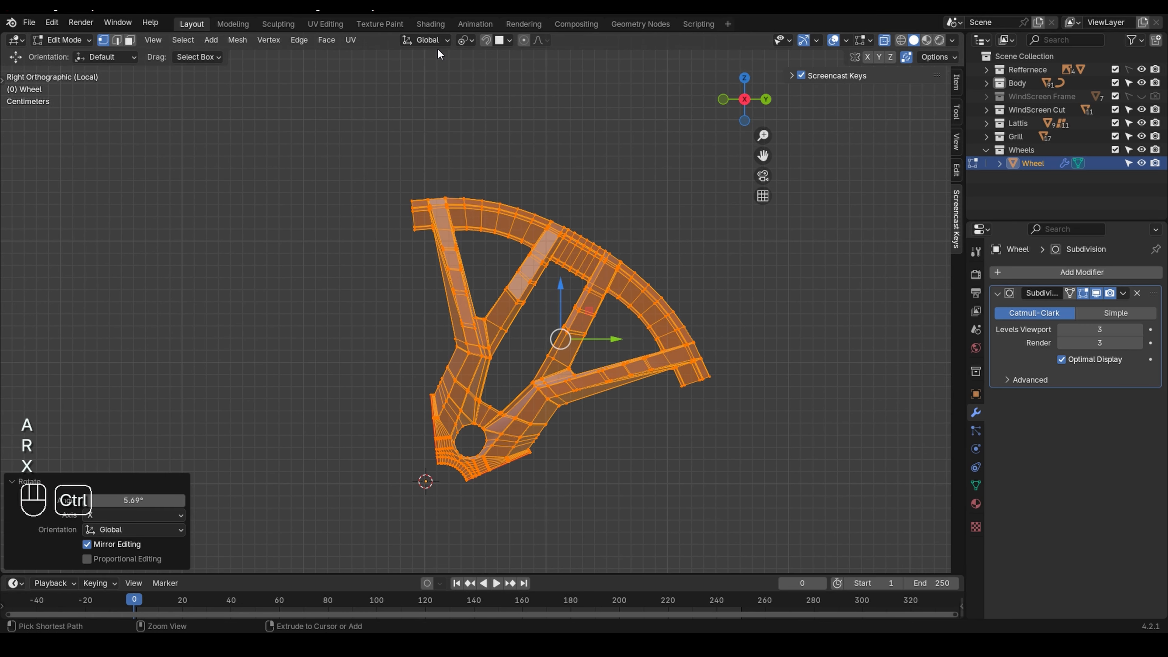
key("ctrl+z")
- Set the pivot point to the 3D Cursor and rotate the selected wheel segment 36.1° about global X
left_click(465, 40)
left_click(497, 86)
key("r")
key("x")
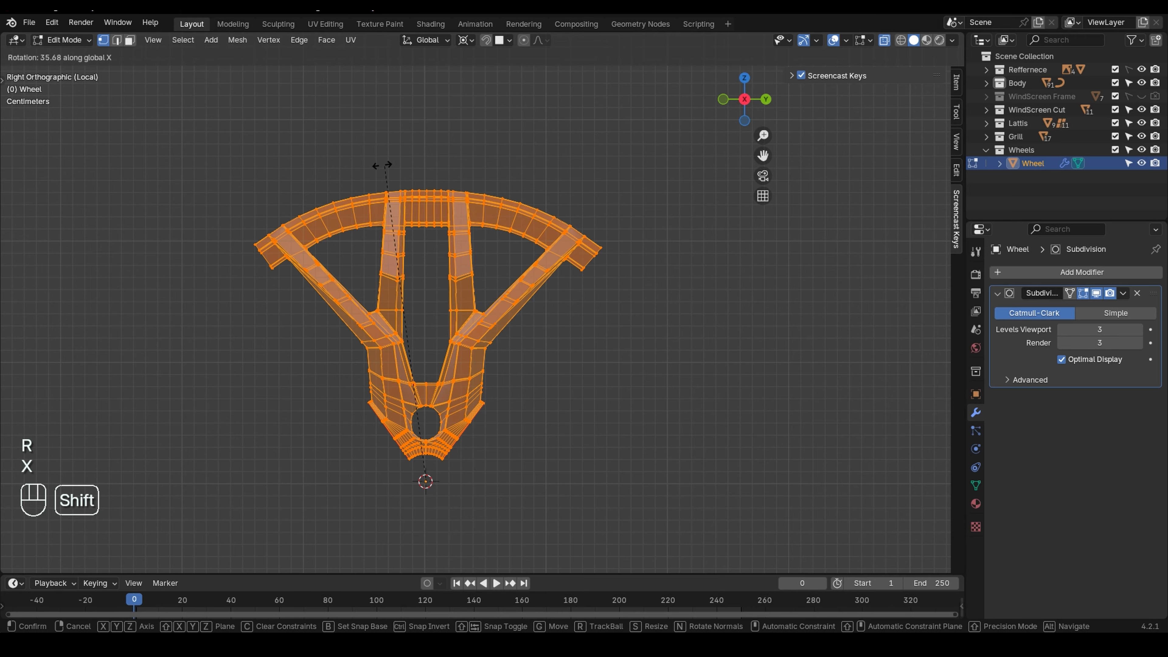
left_click(321, 187)
- Try to centre the segment's hub end over the 3D cursor by moving the mesh -0.000826 m along global Y
scroll(432, 373, "up", 6)
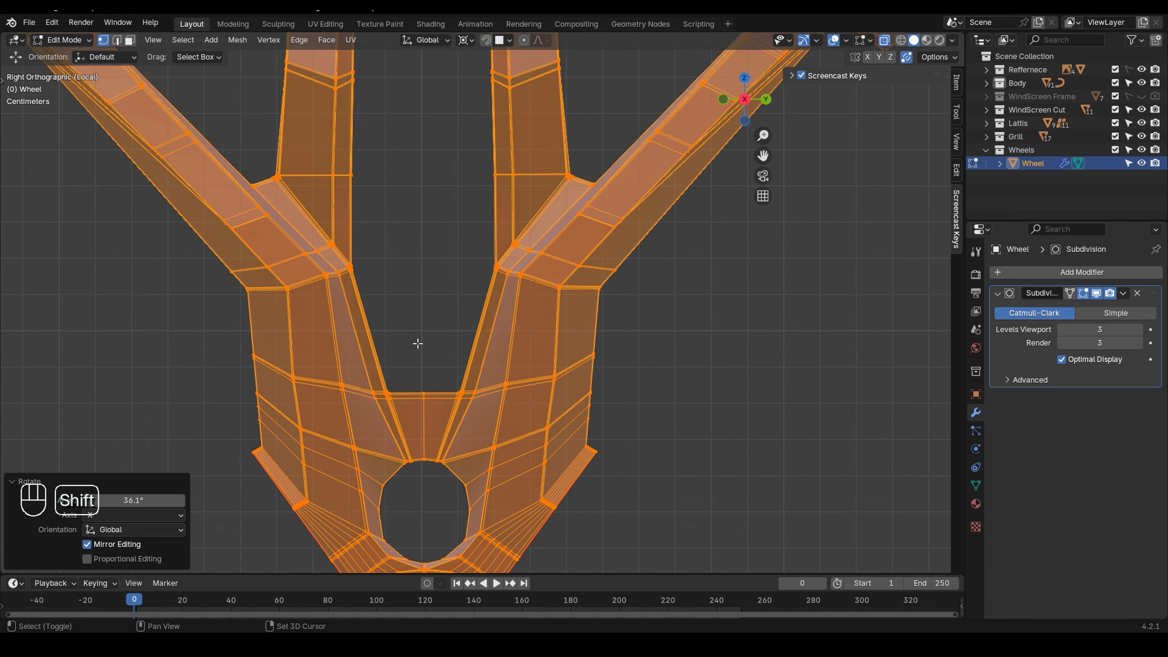
scroll(417, 343, "down", 8, "shift")
scroll(412, 366, "up", 3)
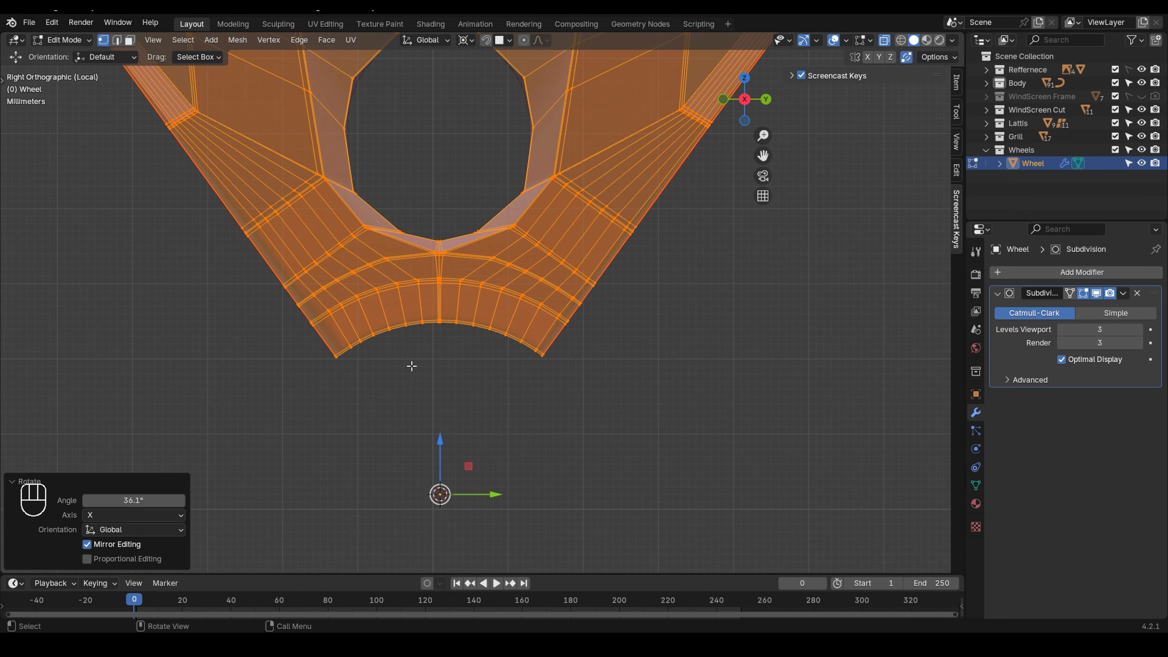
scroll(460, 392, "down", 3, "shift")
key("g")
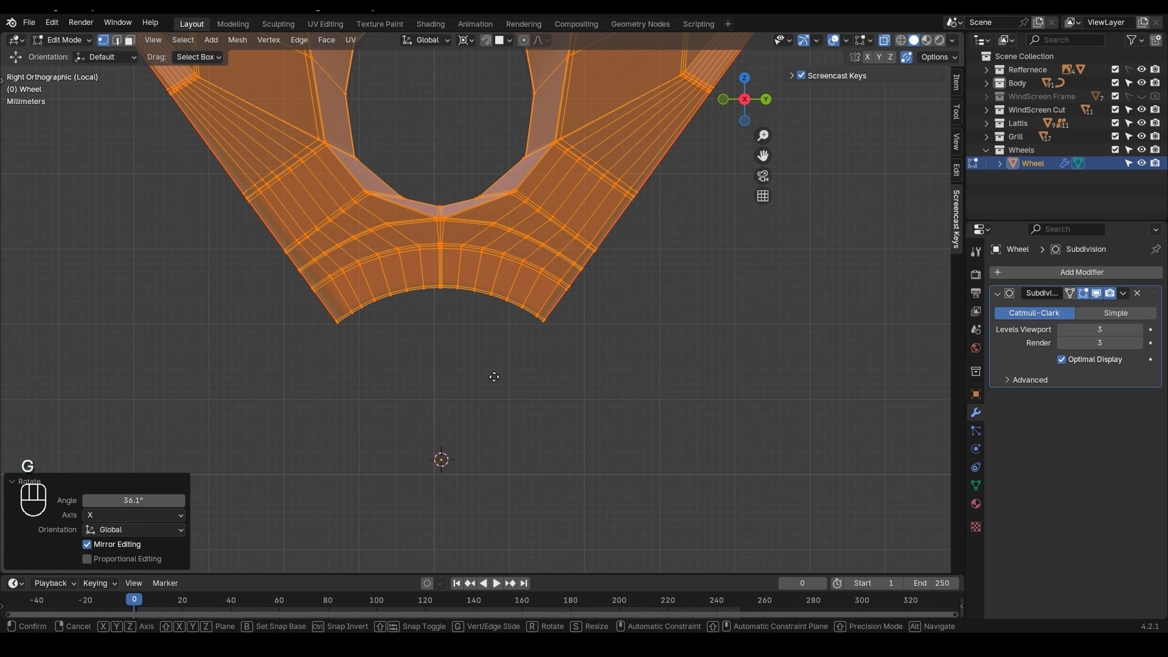
key("y")
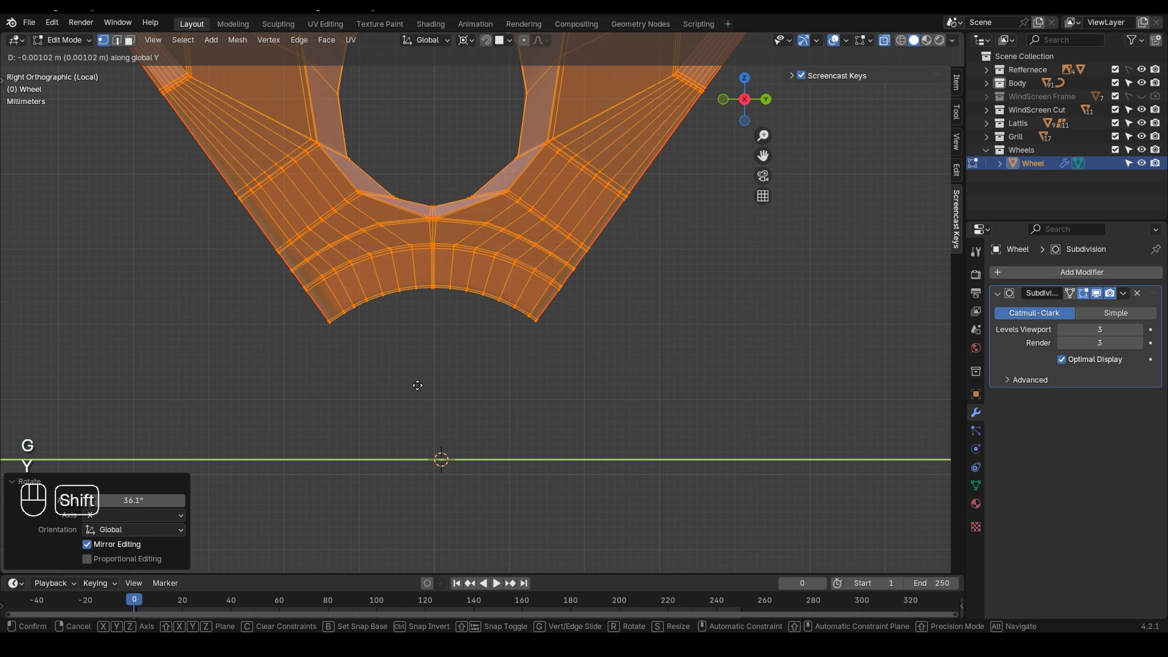
left_click(432, 390)
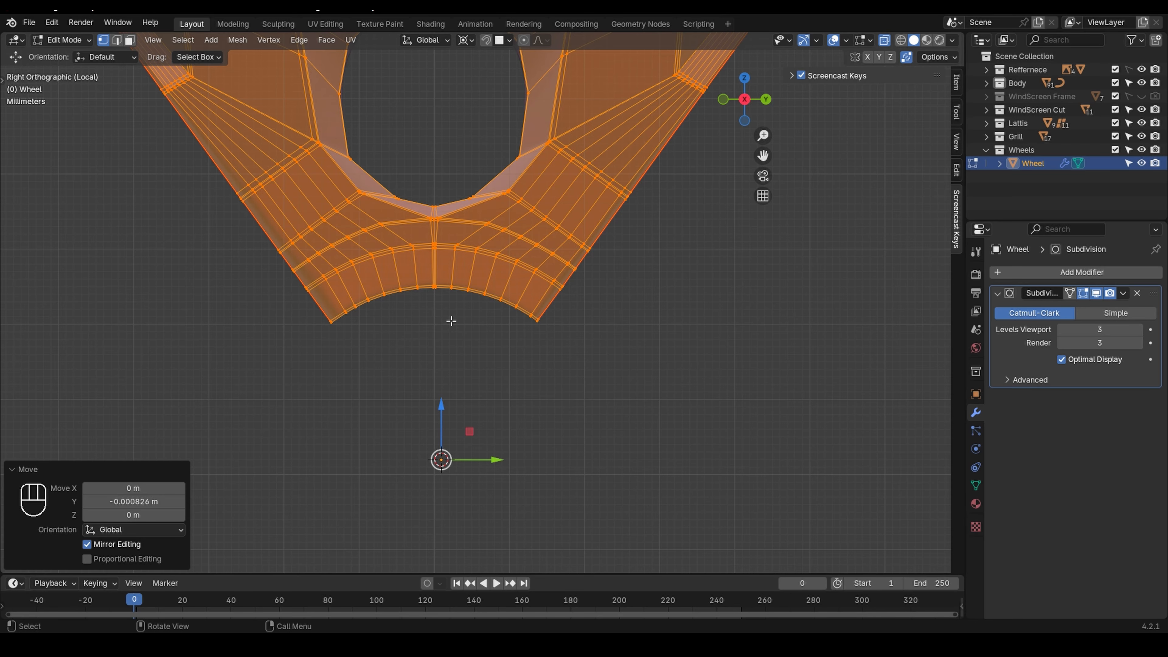
- In Object Mode, set the wheel segment's origin to its geometry and snap the 3D cursor to the selected segment
key("Tab")
right_click(437, 267)
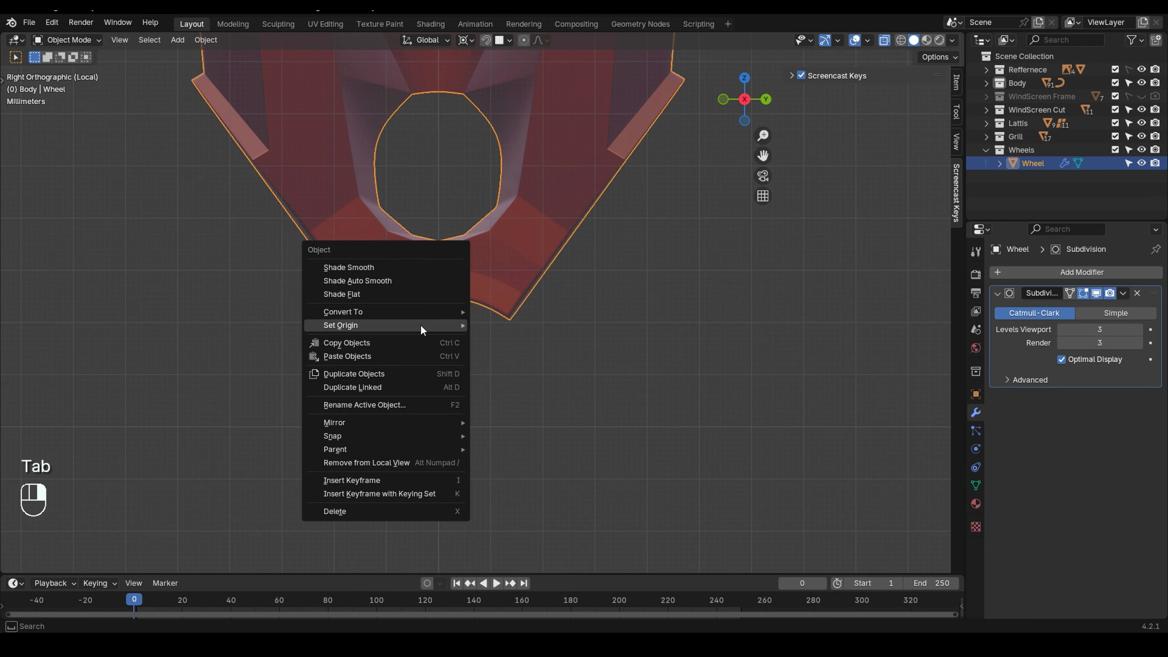
mouse_move(422, 330)
left_click(548, 340)
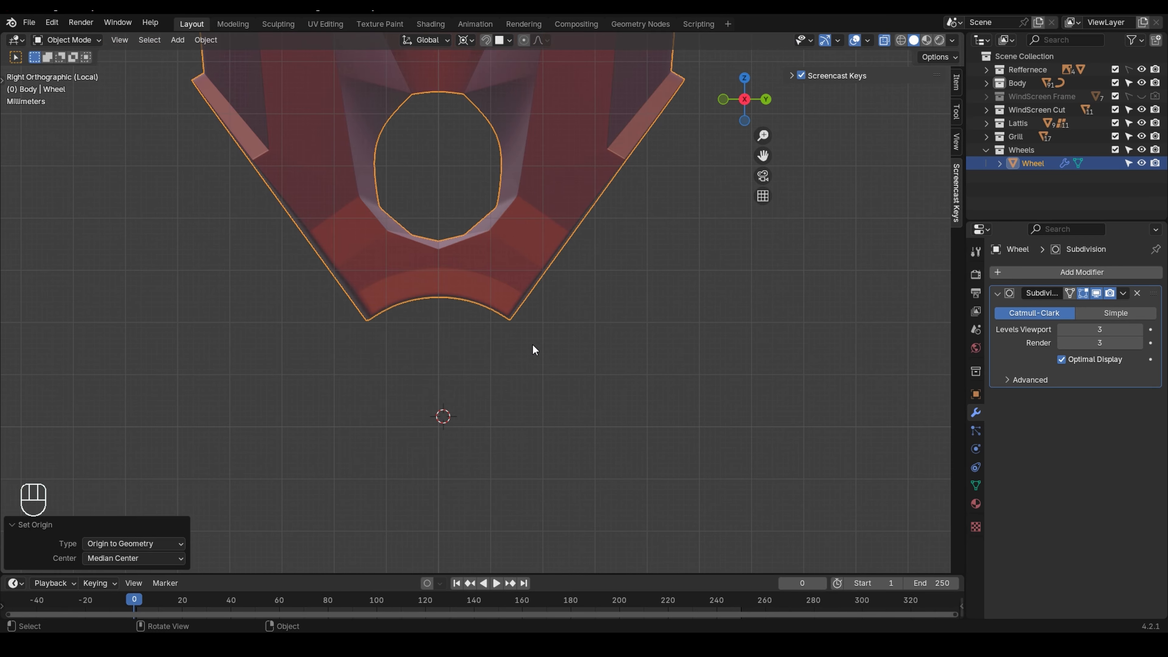
scroll(498, 326, "down", 4)
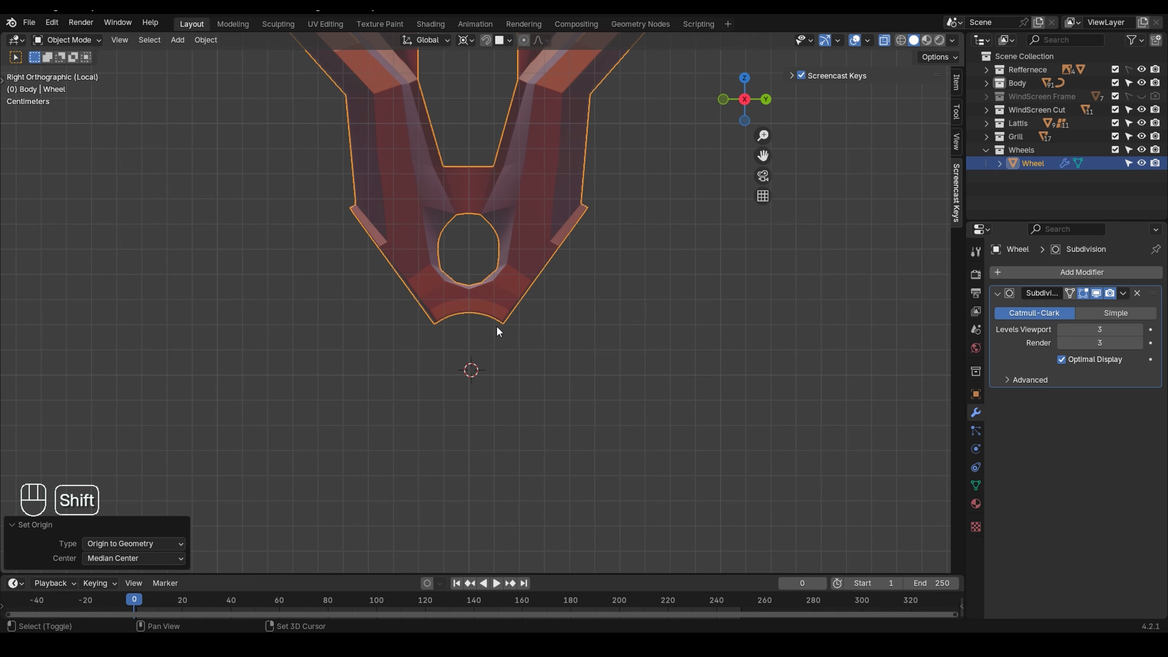
key("shift+s")
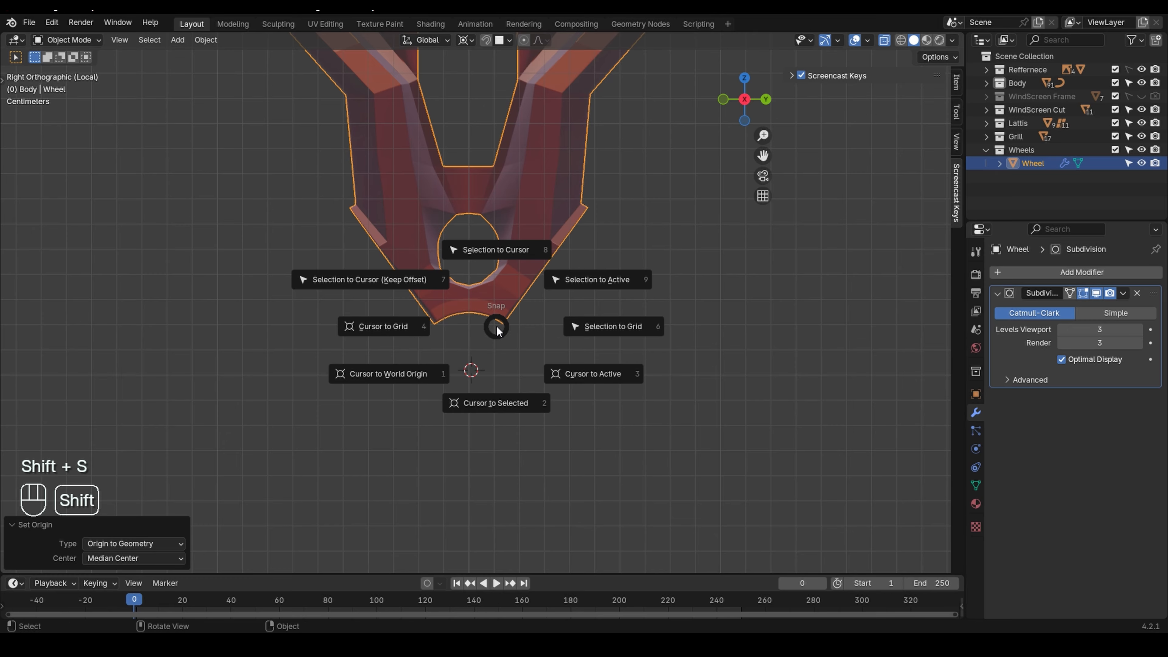
left_click(500, 406)
middle_click_drag(503, 51, 448, 250, "shift")
scroll(447, 281, "down", 1)
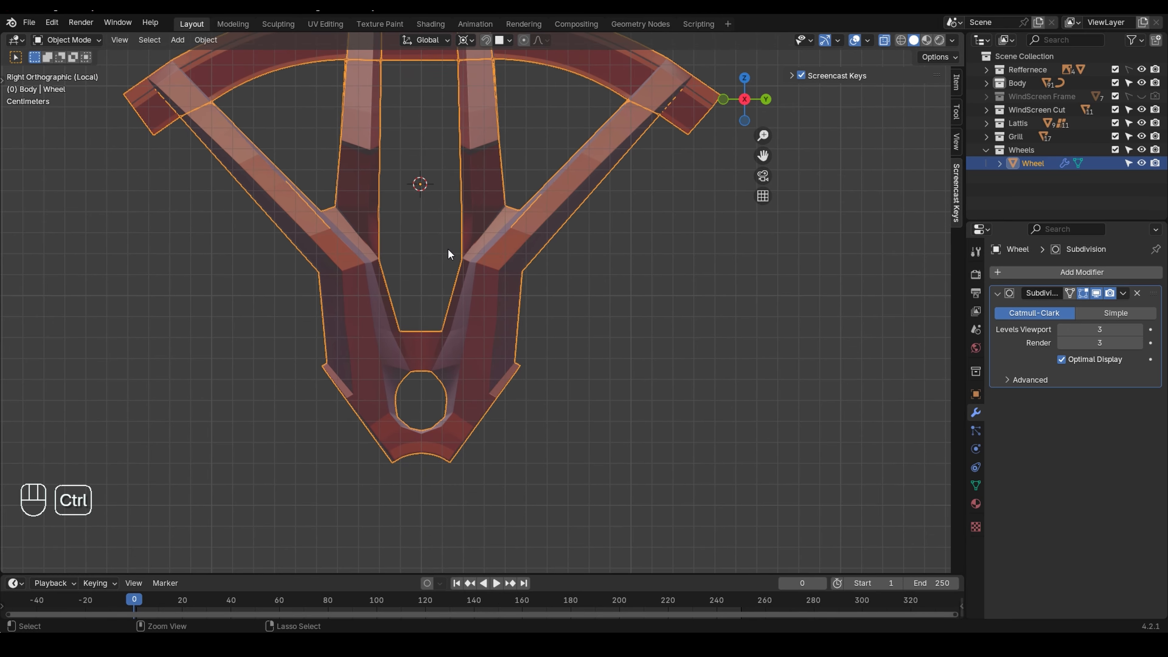
- Undo the origin change, the cursor snap and the segment's move along global Y
scroll(431, 364, "up", 5)
middle_click_drag(431, 368, 438, 186, "shift")
key("Tab")
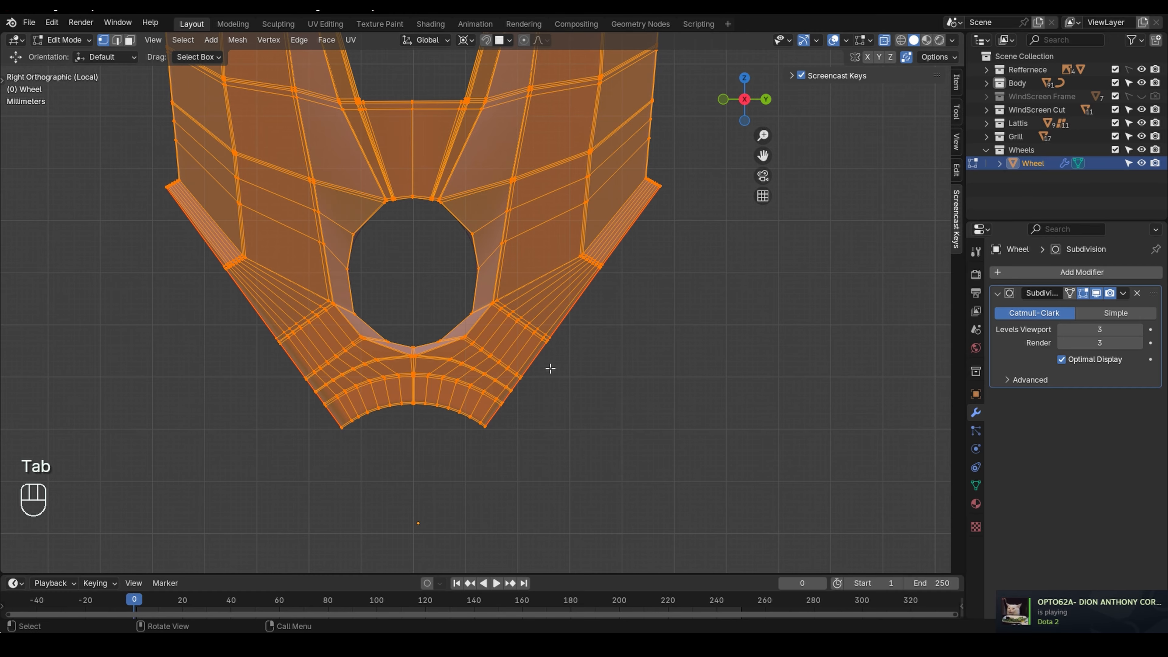
key("ctrl+z")
key("ctrl+z")
key("ctrl+z")
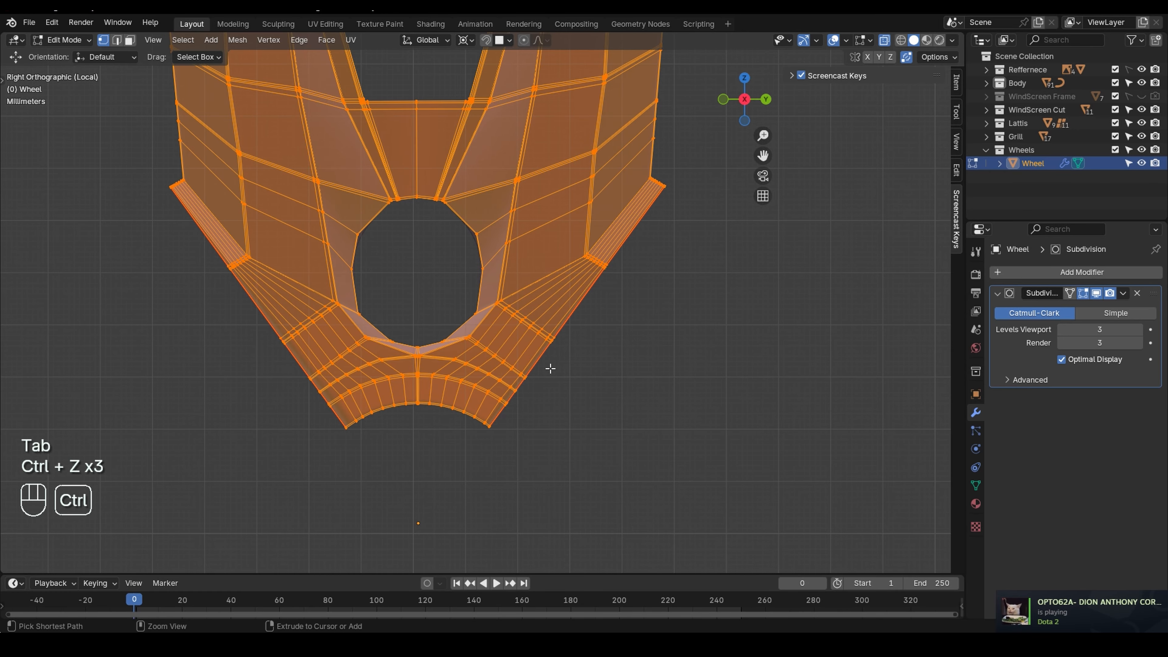
- Snap the 3D cursor to the selected wheel object's origin in Object Mode, then return to Edit Mode
key("Tab")
key("shift+s")
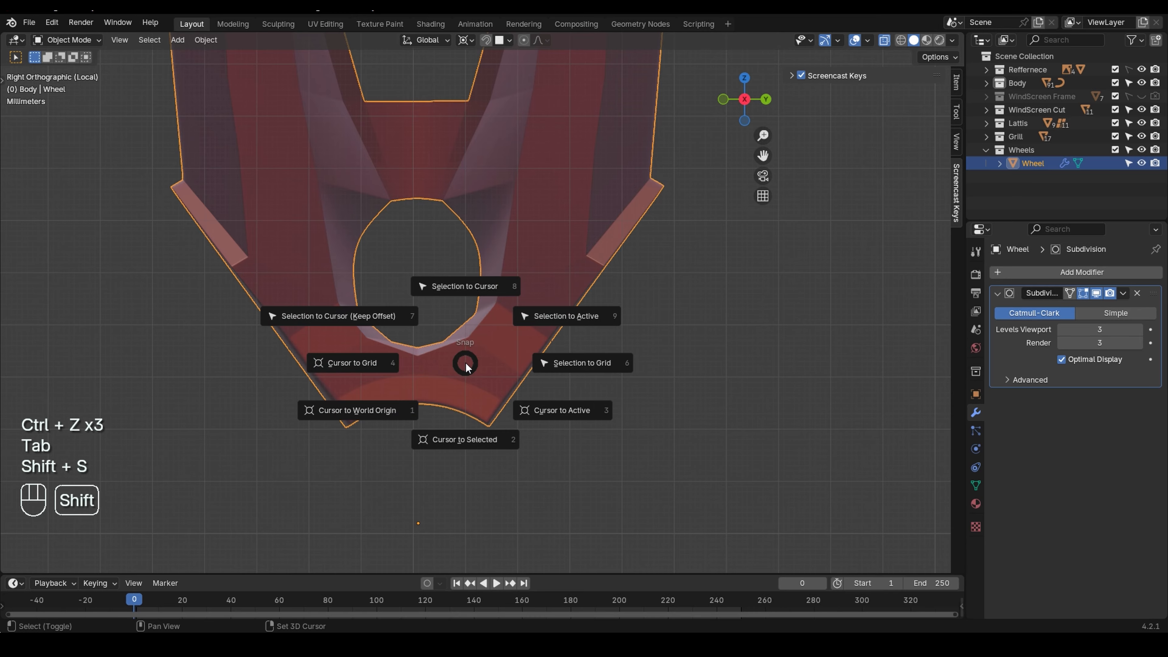
left_click(482, 446)
middle_click_drag(472, 255, 459, 492, "shift")
key("Tab")
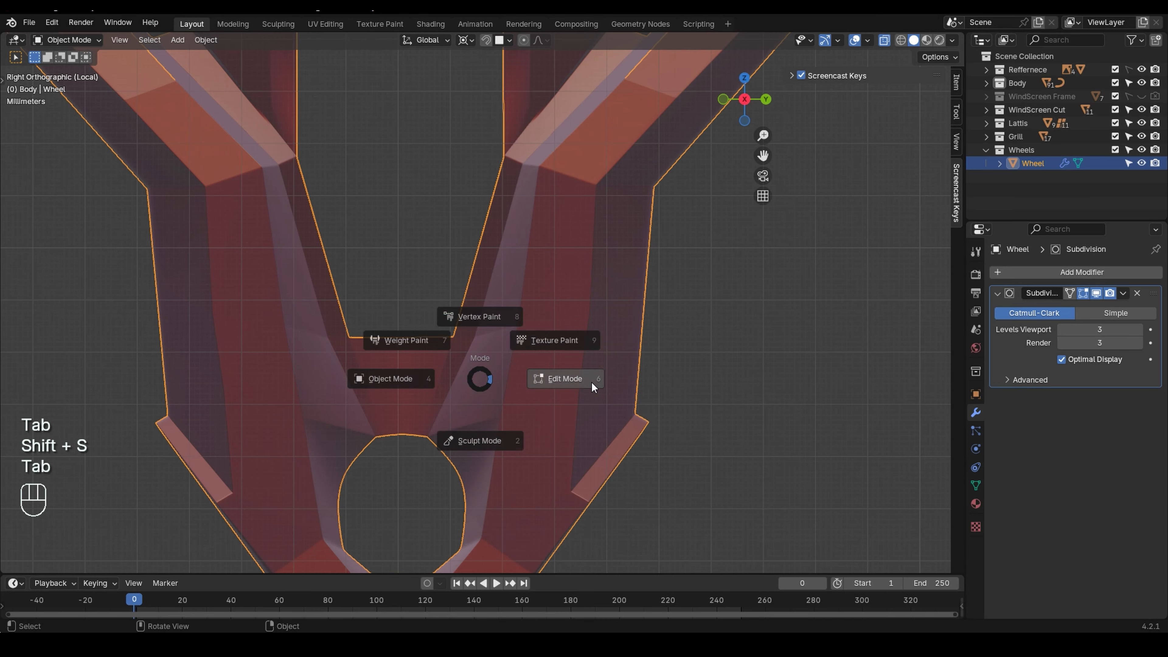
left_click(591, 382)
- Level the top of the segment's rim by rotating the whole mesh -0.232° about global X around the 3D cursor
middle_click_drag(439, 235, 432, 492, "shift")
middle_click_drag(412, 239, 424, 331, "shift")
key("r")
key("x")
key("shift")
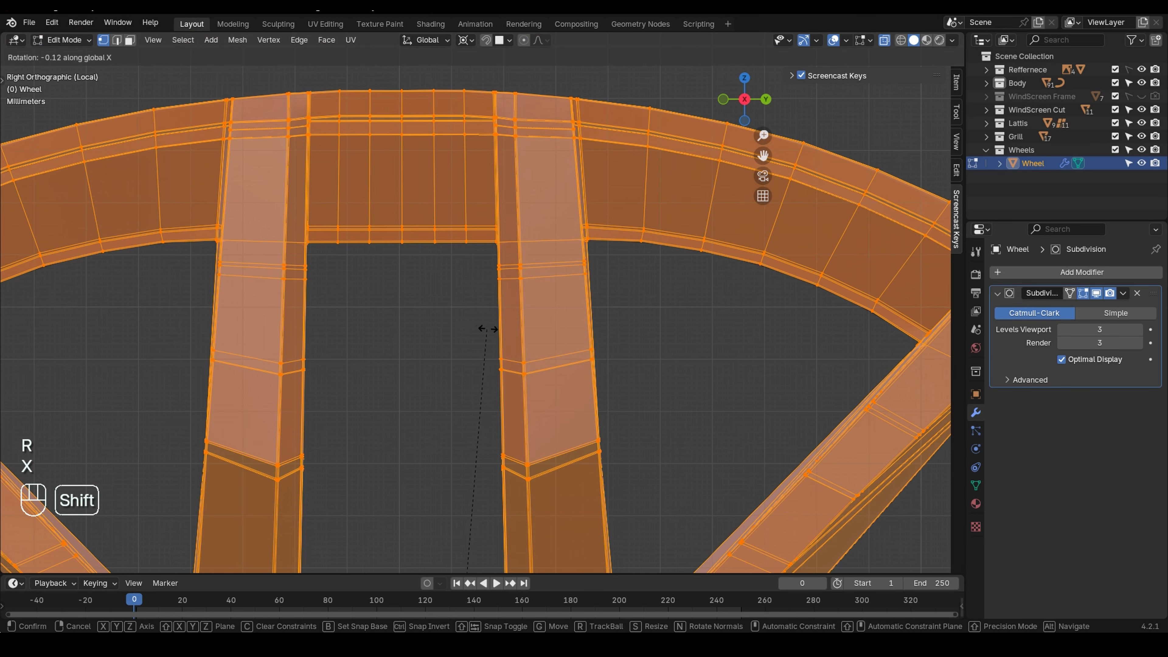
left_click(547, 336)
- Examine the spokes, hub hole and hub end up close, then the whole segment, for vertical symmetry above the 3D cursor
middle_click_drag(534, 396, 486, 73, "shift")
middle_click_drag(350, 488, 390, 207, "shift")
scroll(389, 207, "up", 3)
scroll(396, 238, "up", 2)
middle_click_drag(454, 400, 447, 34, "shift")
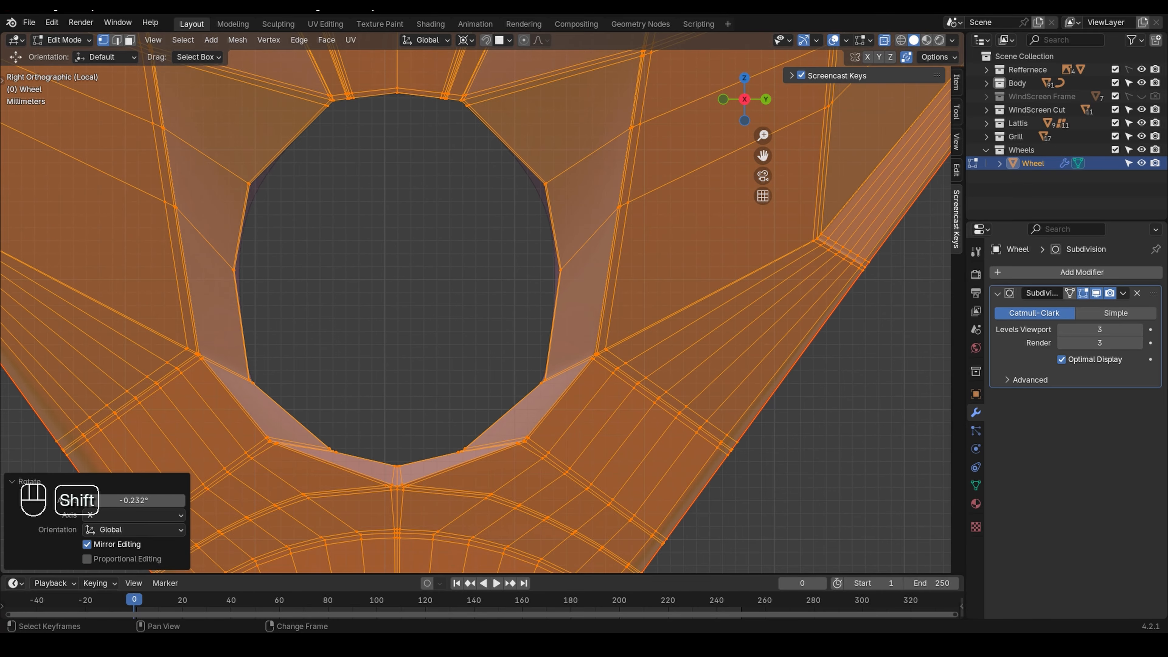
scroll(430, 497, "down", 4)
scroll(476, 416, "down", 8)
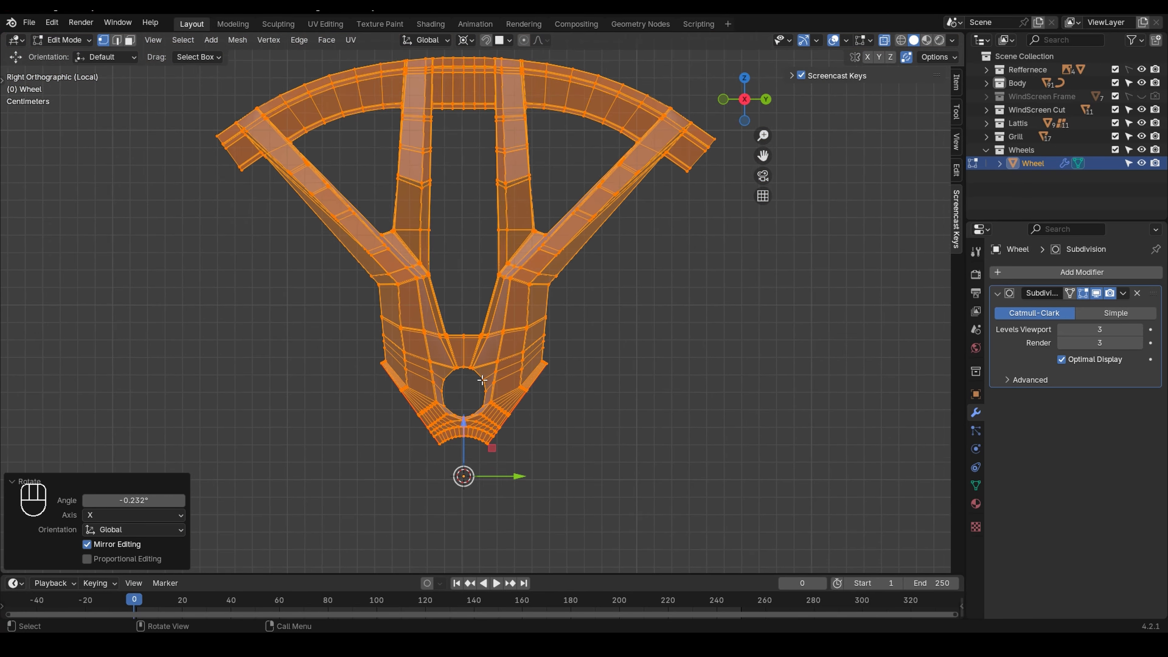
middle_click_drag(490, 368, 486, 386, "shift")
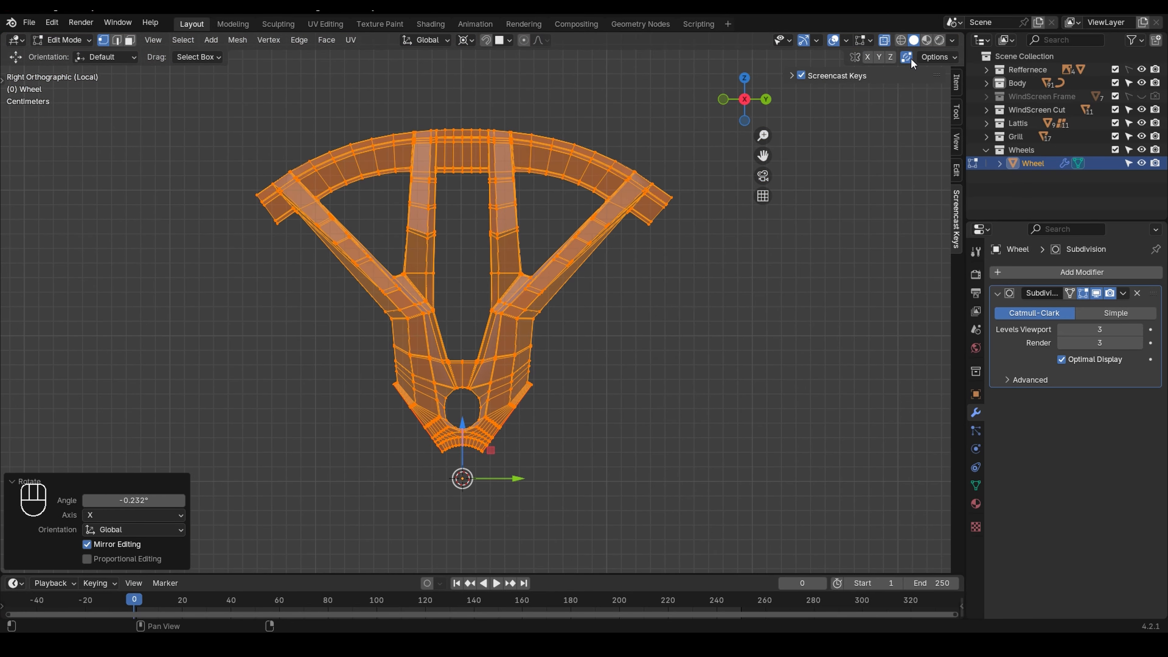